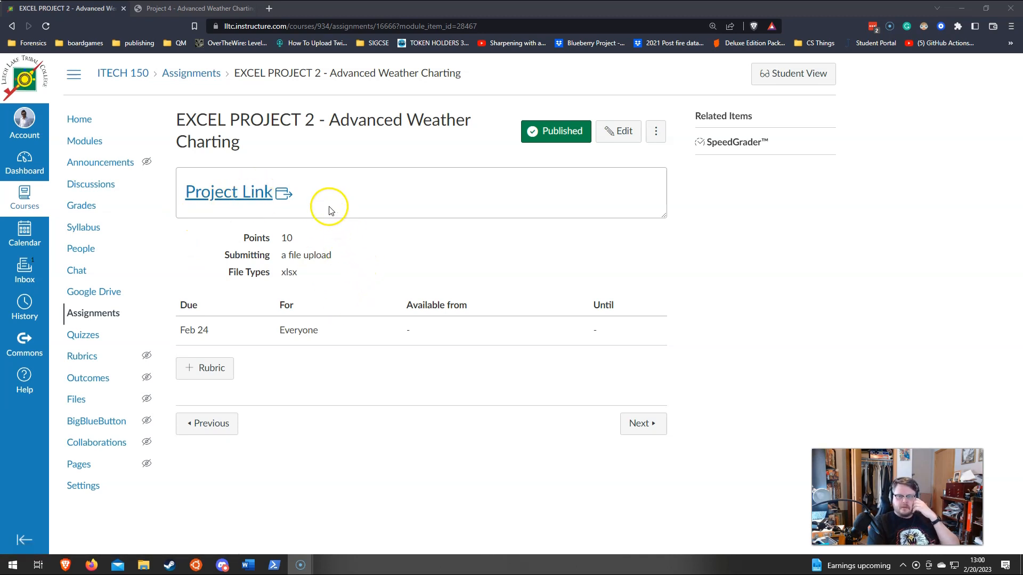
Step: Bring up the Project - Advanced Weather Charting page and read its introduction and directions
click(255, 196)
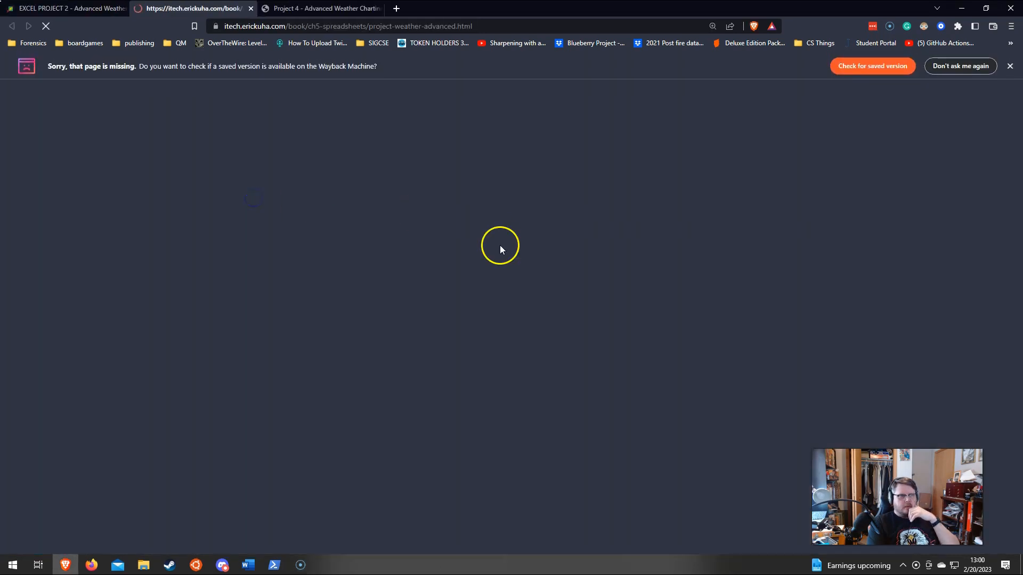
click(251, 8)
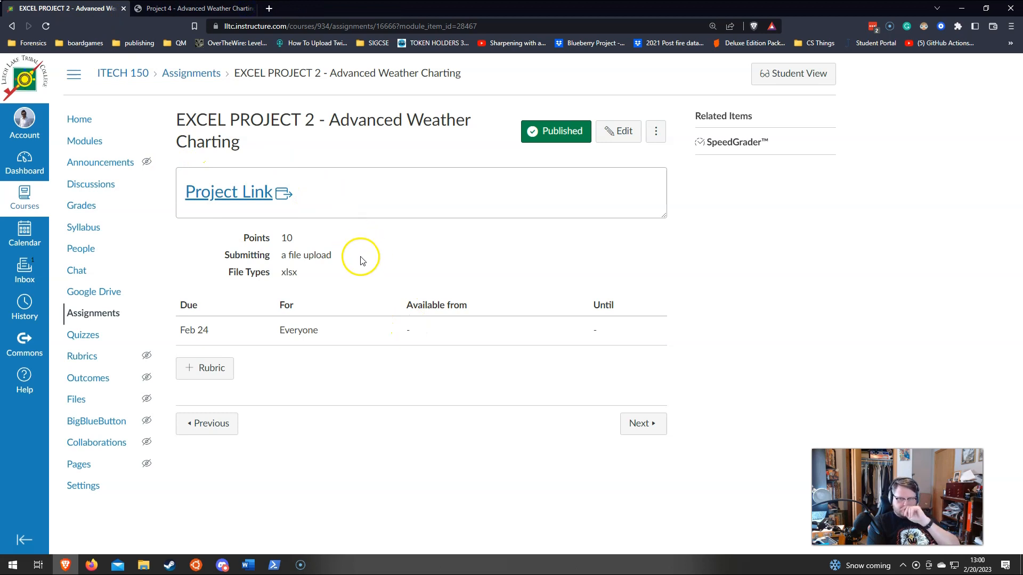
click(195, 8)
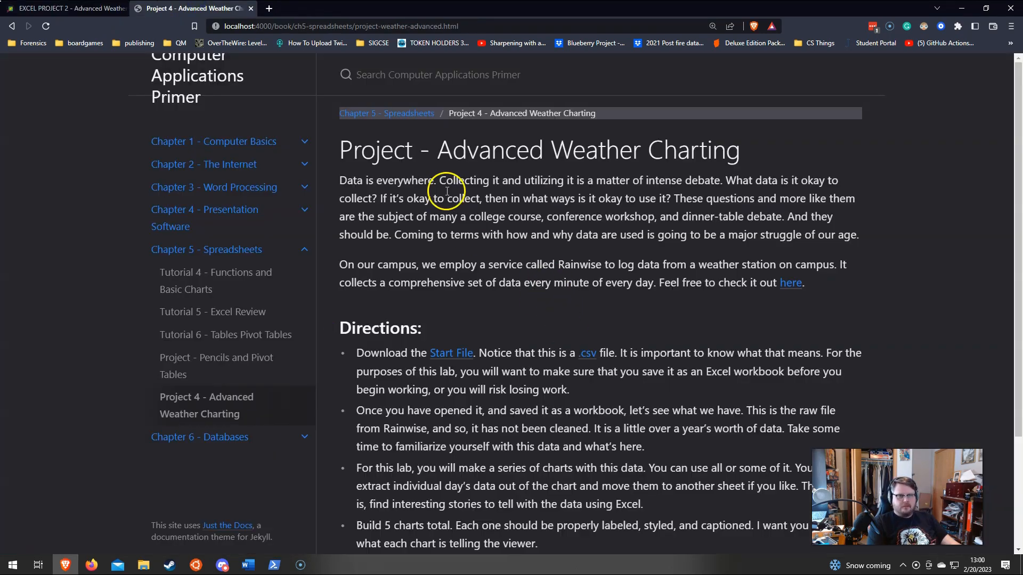
scroll(304, 164, down, 1)
scroll(710, 260, up, 1)
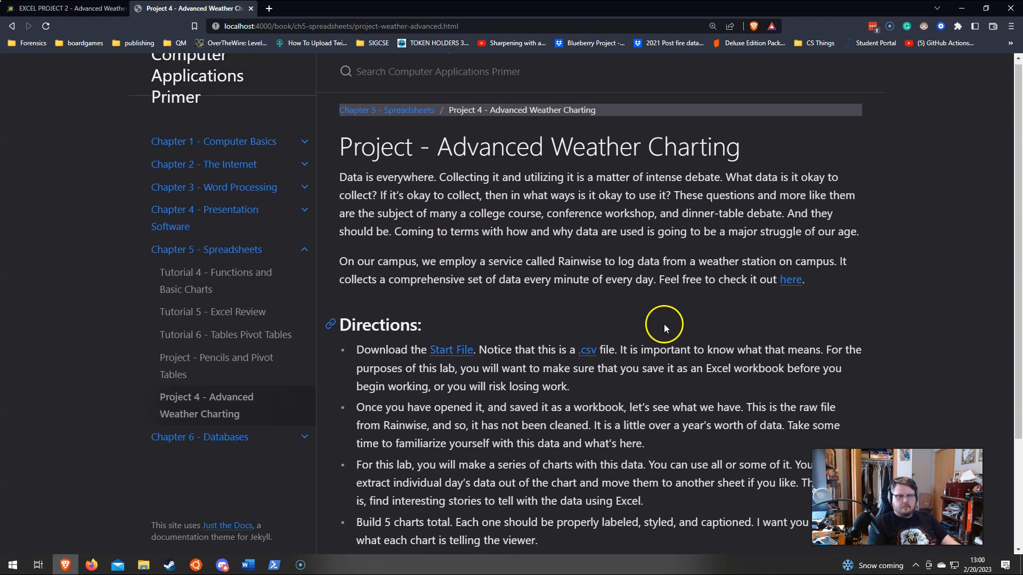
scroll(664, 328, down, 3)
scroll(679, 333, up, 3)
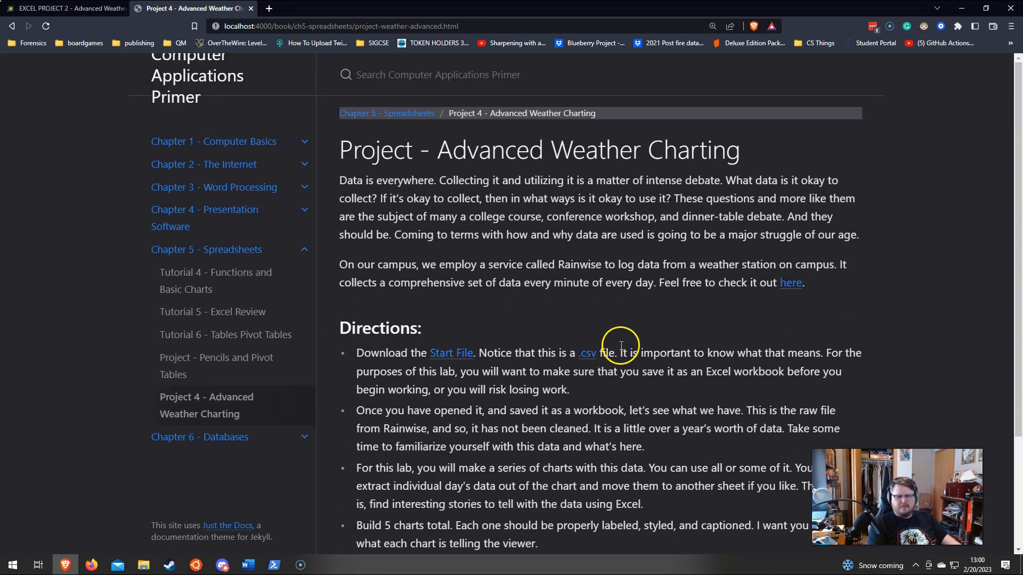
scroll(520, 279, down, 1)
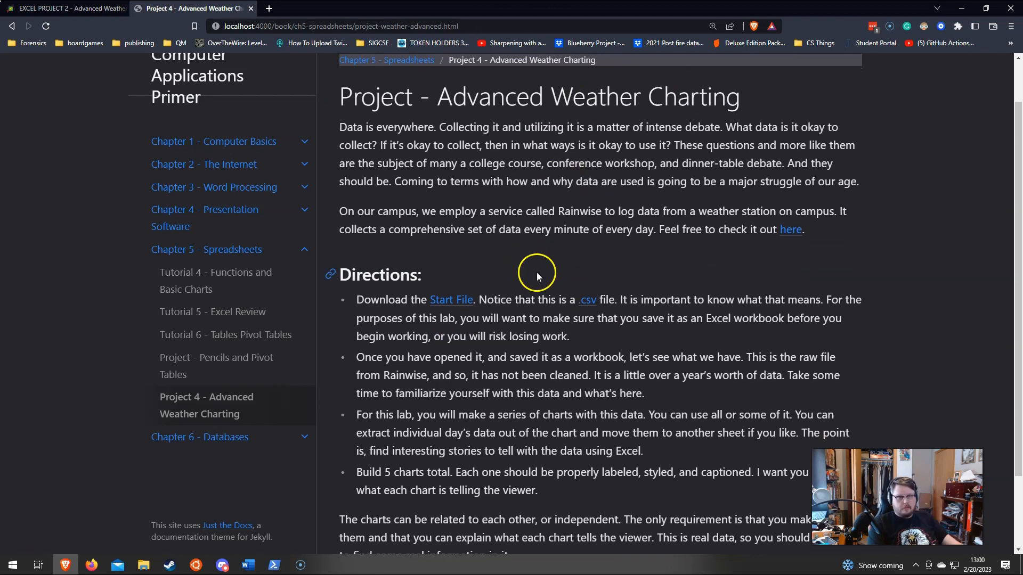
scroll(479, 344, up, 1)
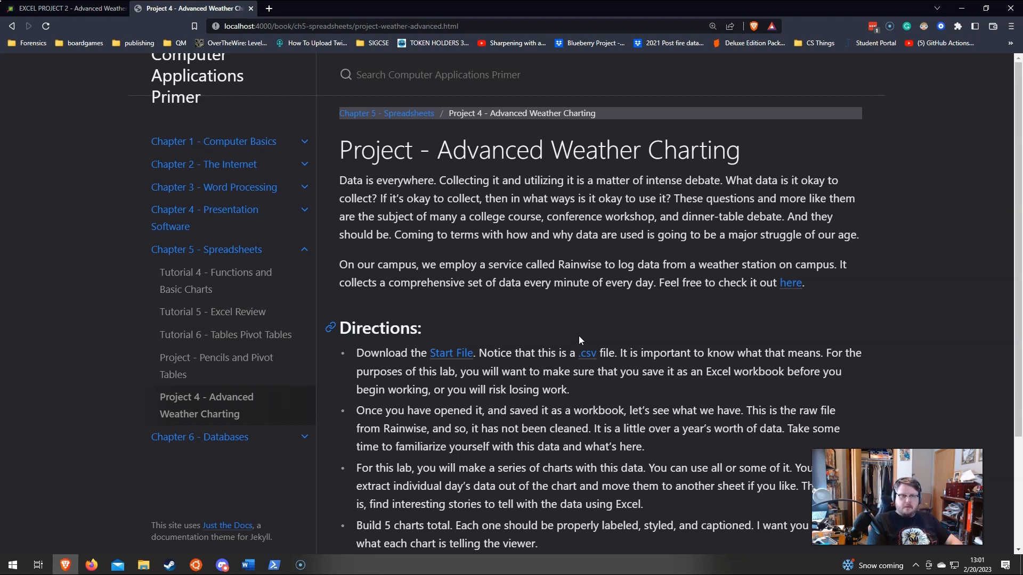
Step: Open the campus Rainwise weather station dashboard linked in the project introduction and examine its precipitation readings
middle_click(791, 283)
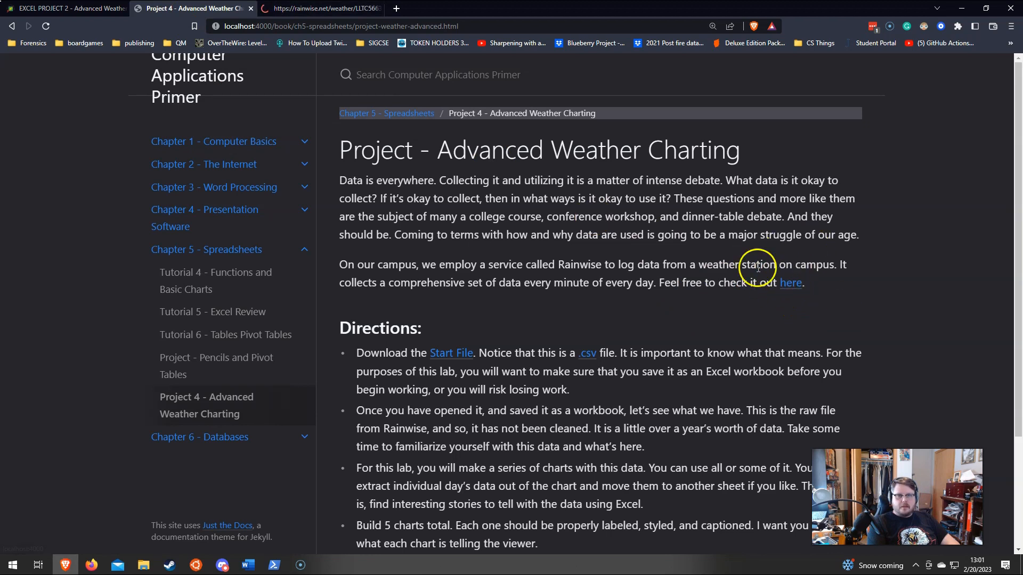
click(354, 9)
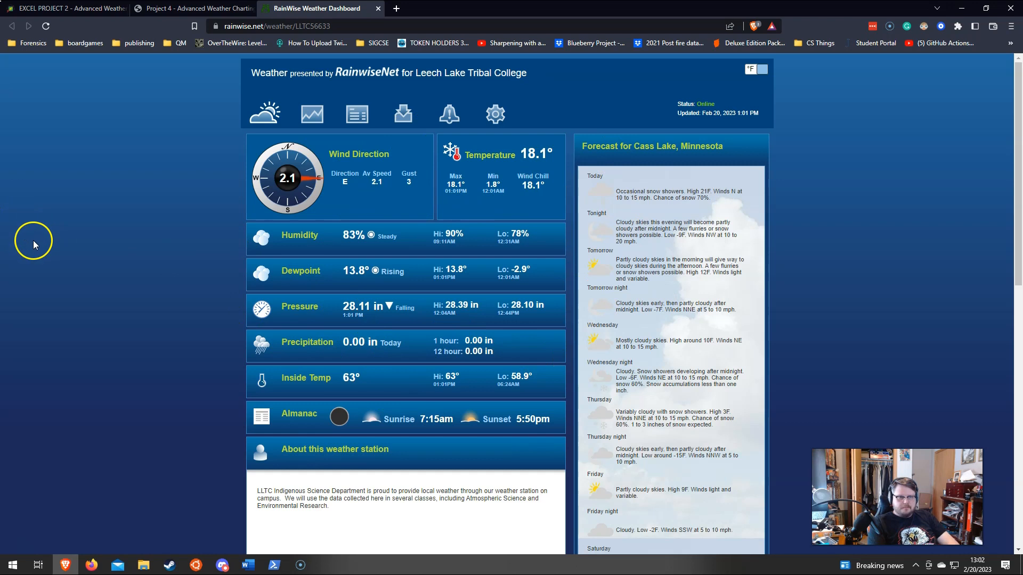
drag(294, 339, 496, 351)
click(497, 352)
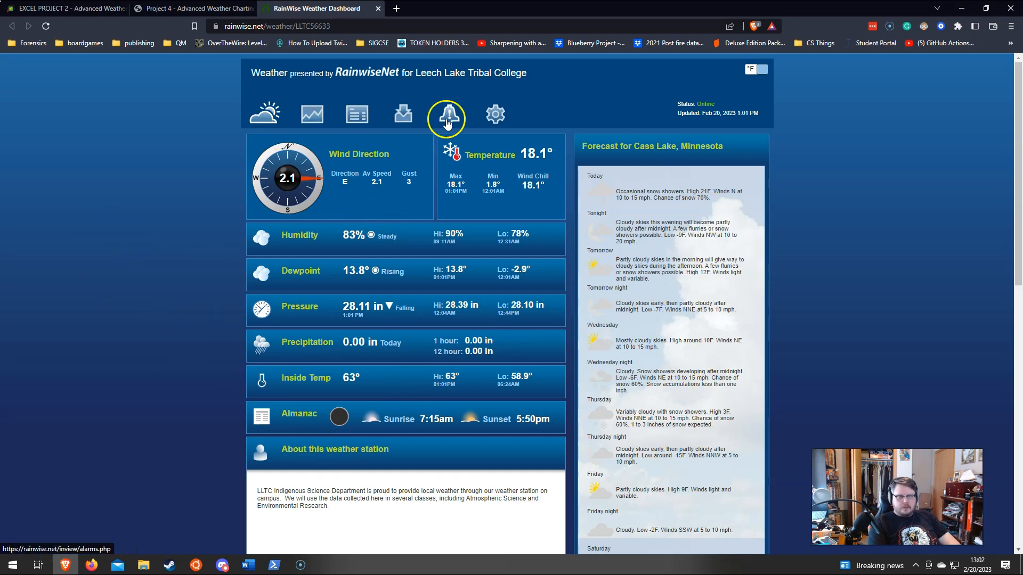
Step: Open the weather station's data export page and examine the full and enhanced download options, including the interval choices
click(402, 117)
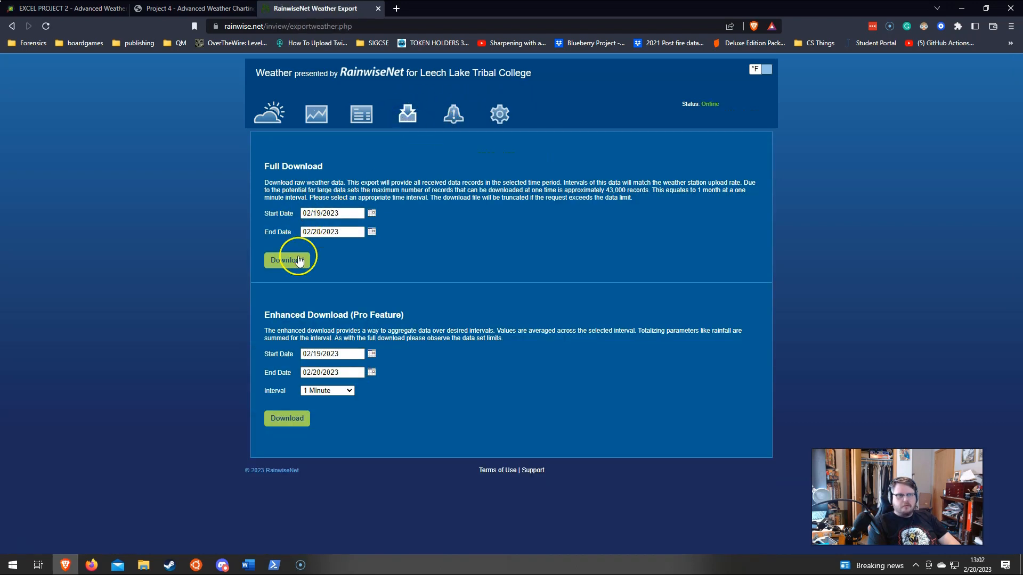
click(371, 213)
click(447, 204)
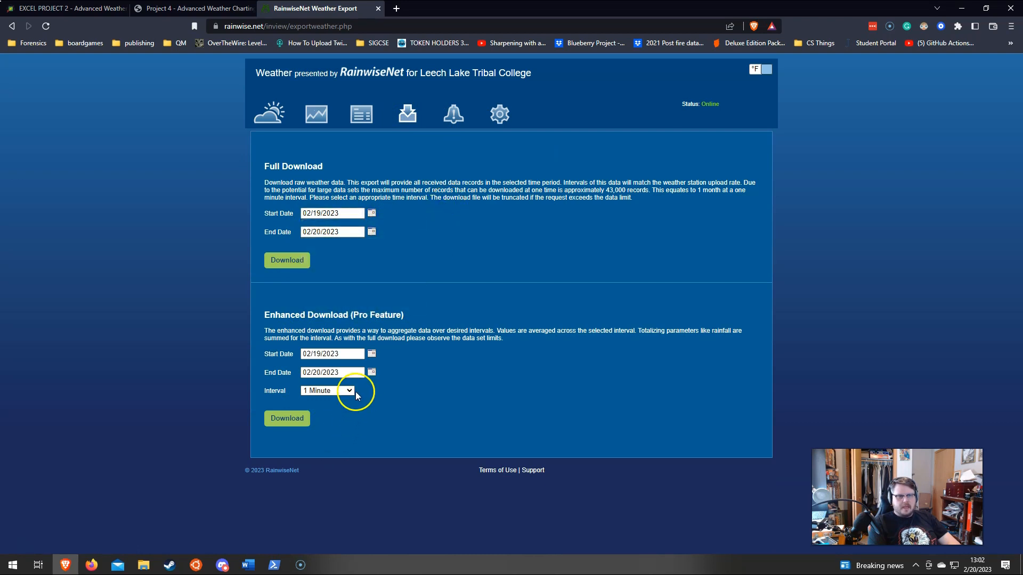
drag(345, 318, 457, 314)
click(457, 315)
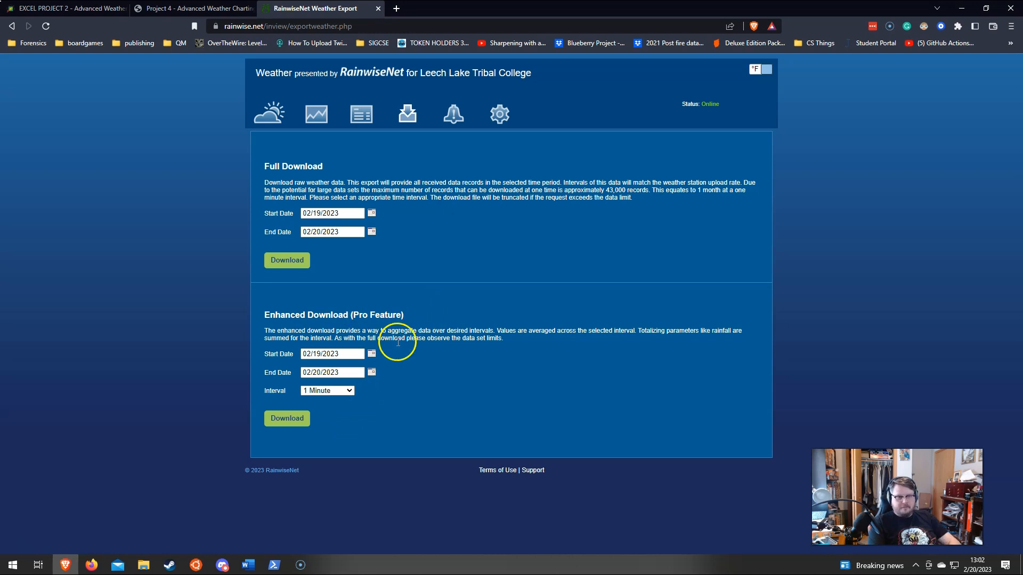
click(345, 392)
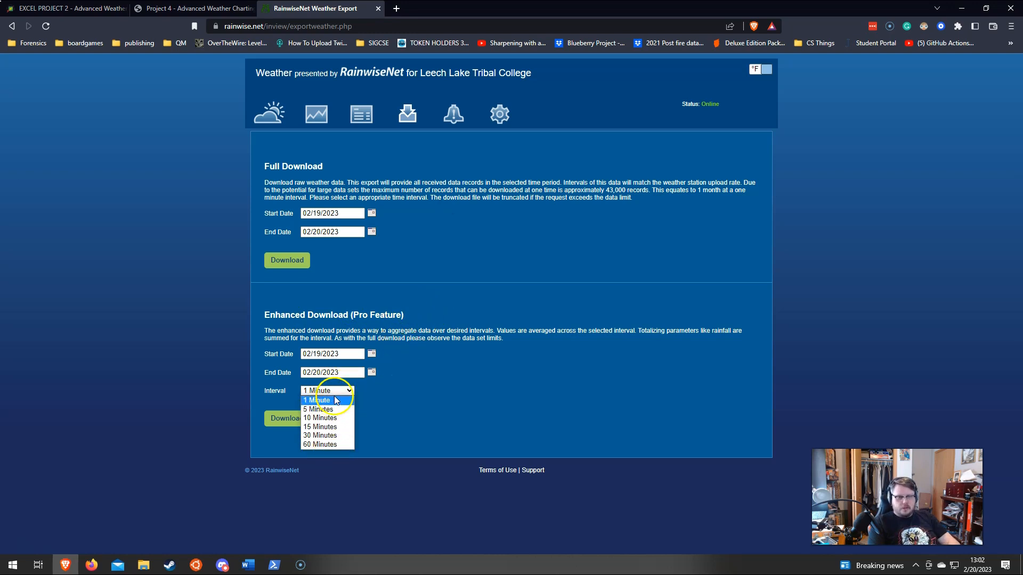
click(501, 219)
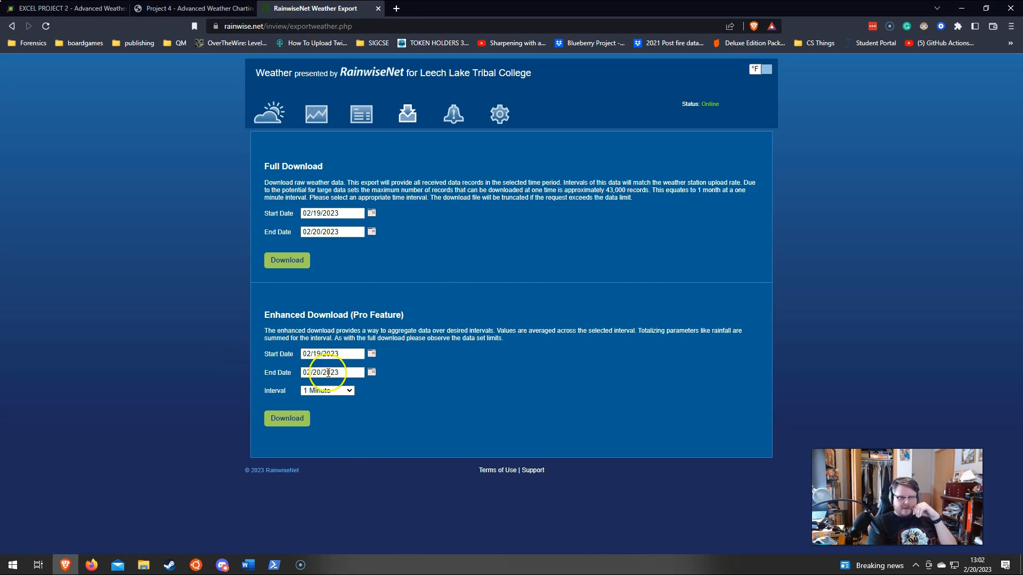
click(342, 392)
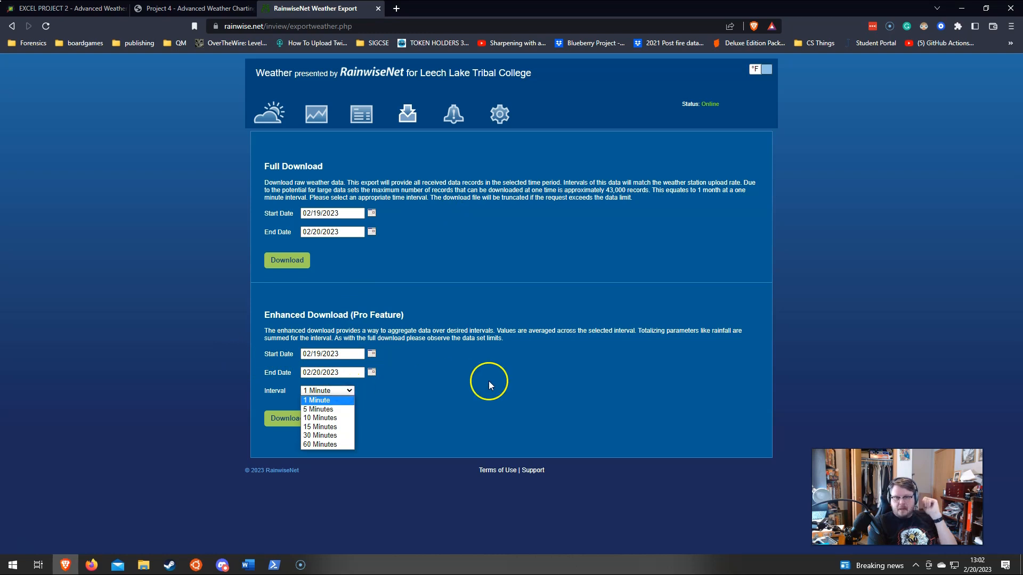
click(487, 381)
Step: Download the project's Start File as 2019_weather.csv to the Downloads folder and open it in Excel
click(187, 9)
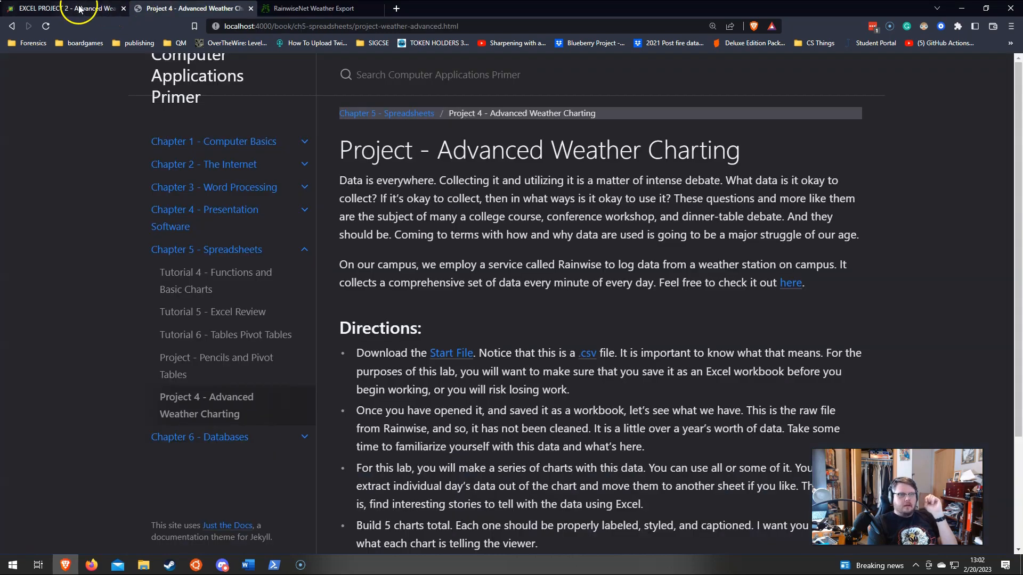
click(451, 353)
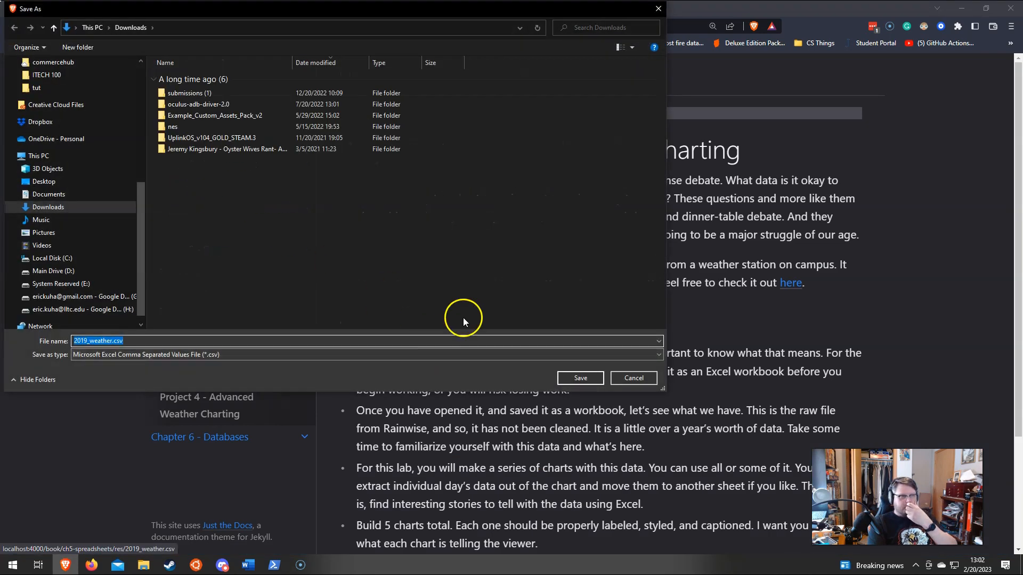
click(578, 378)
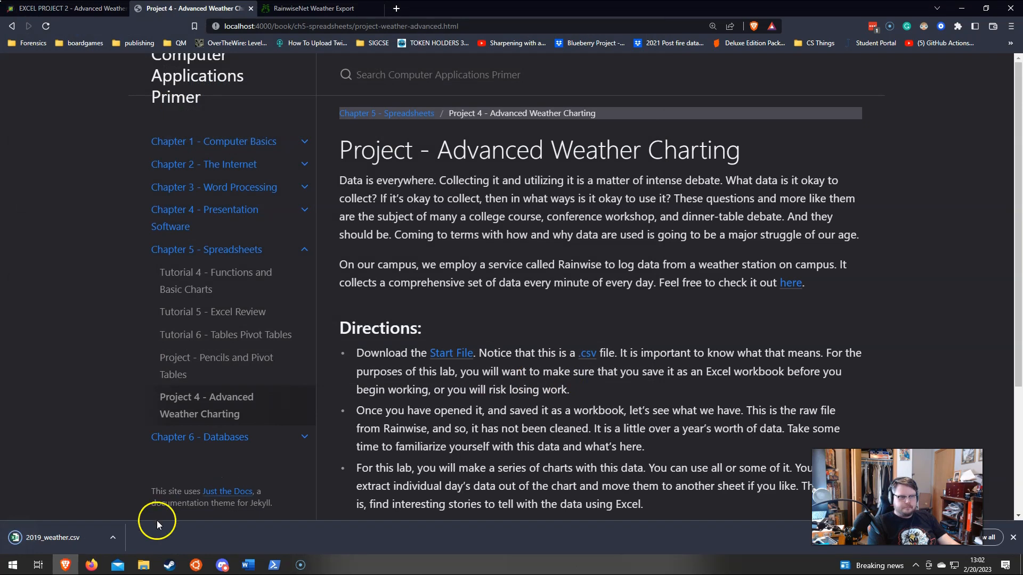
click(109, 532)
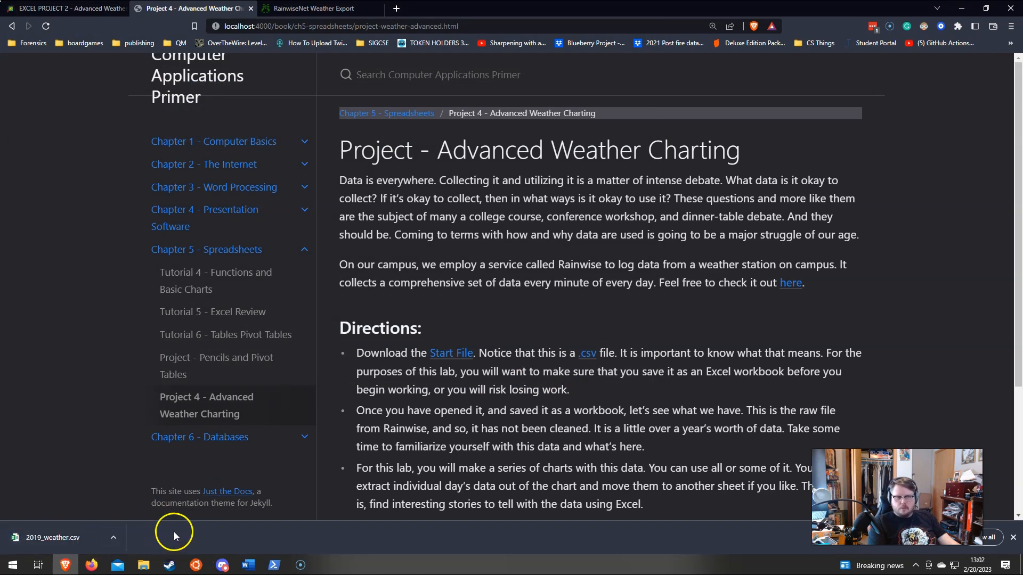
click(60, 530)
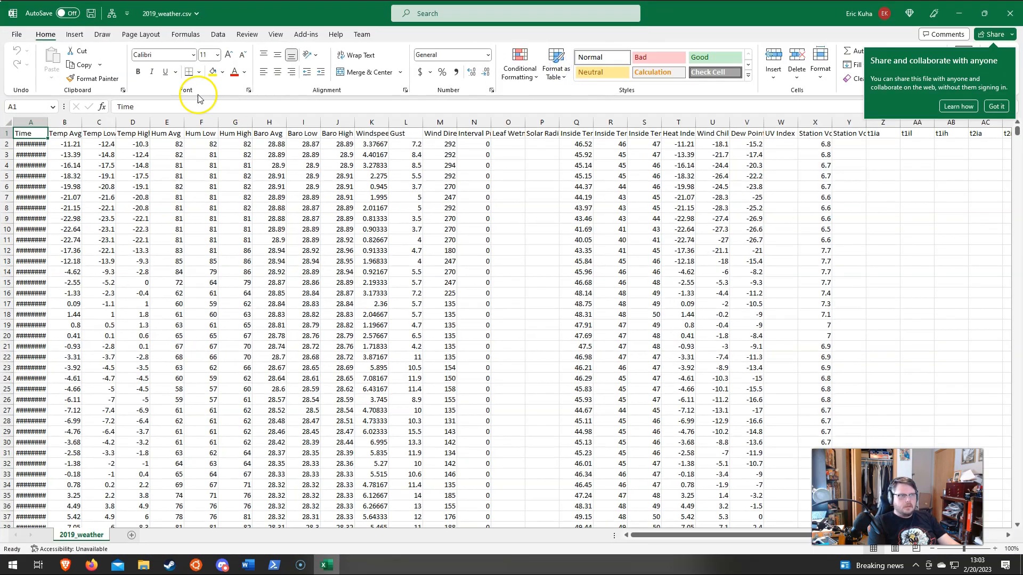
Step: Auto-fit the width of the Time column to its date and time values
double_click(47, 122)
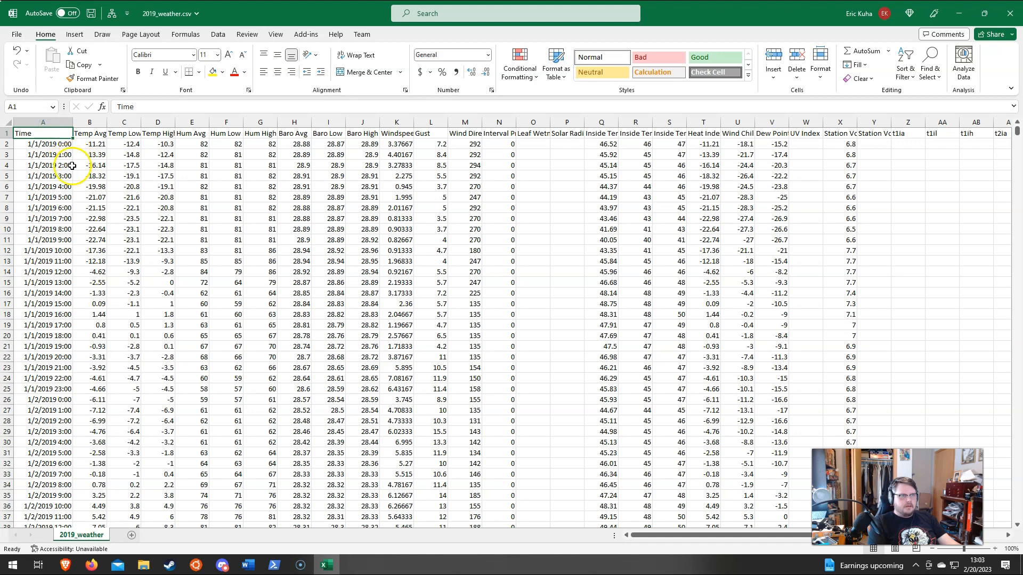
scroll(96, 277, down, 5)
scroll(106, 282, up, 5)
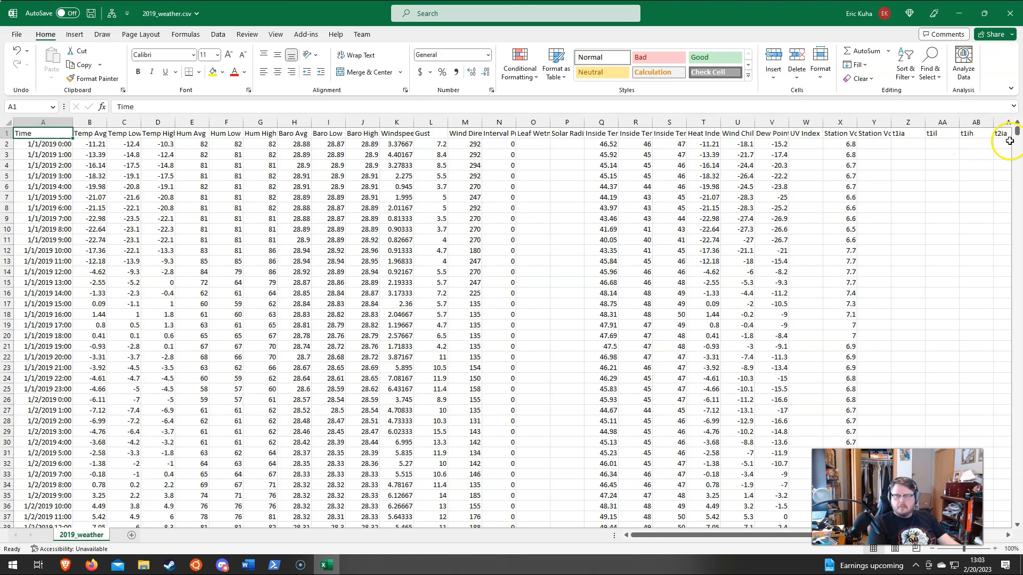
Step: Examine the extent of the weather data at its last row and last column, and return to the first cell
drag(1016, 130, 1017, 516)
scroll(103, 491, down, 5)
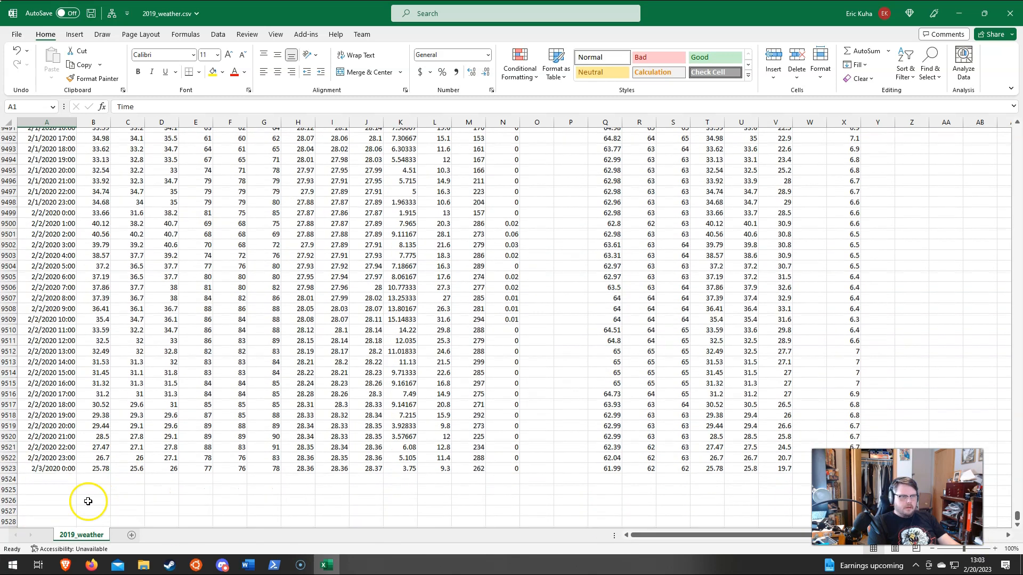
mouse_move(10, 363)
mouse_down()
mouse_move(32, 315)
mouse_move(26, 363)
mouse_up()
click(157, 417)
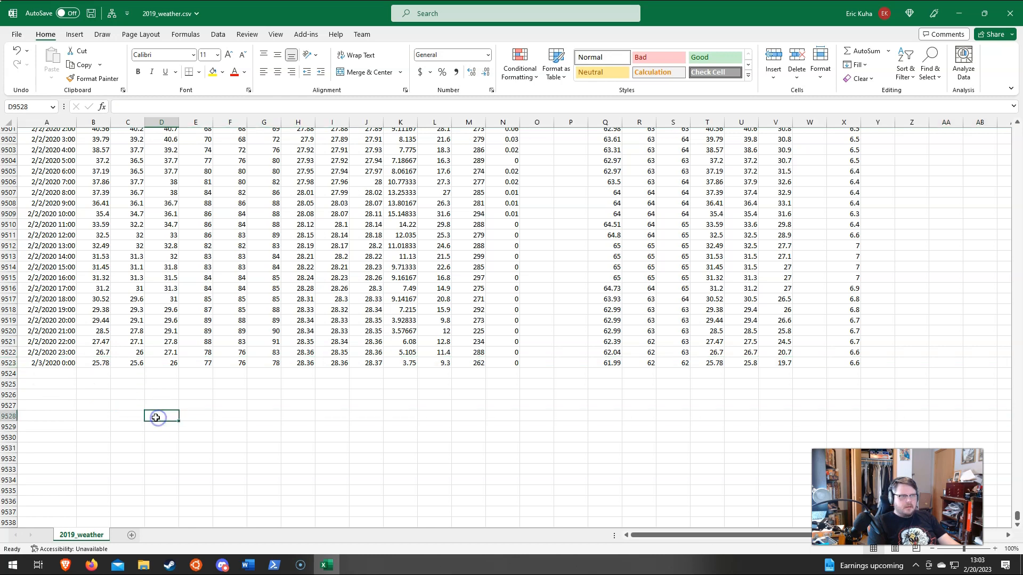
scroll(154, 418, up, 2)
click(154, 420)
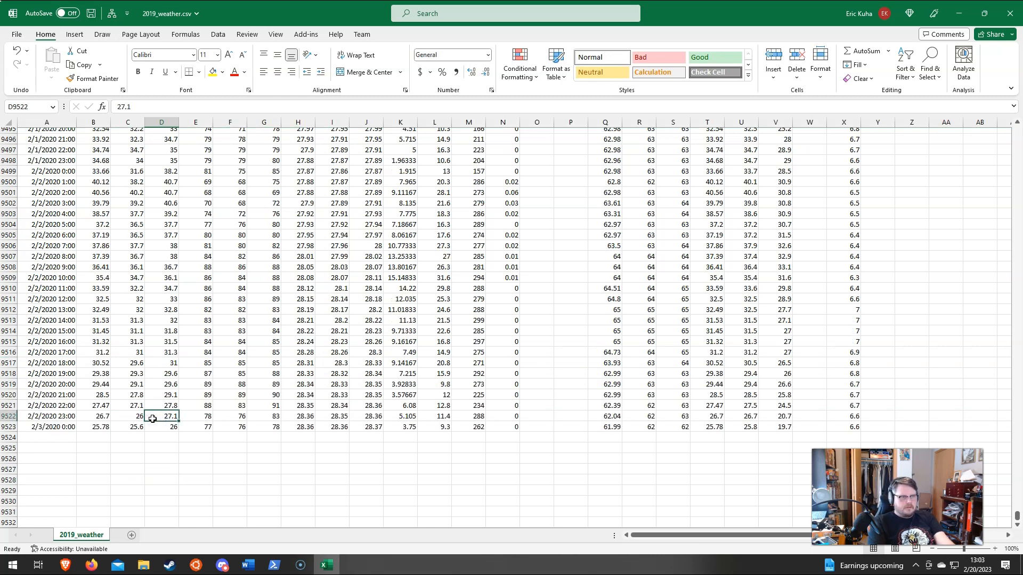
key(Home)
key(ctrl+Home)
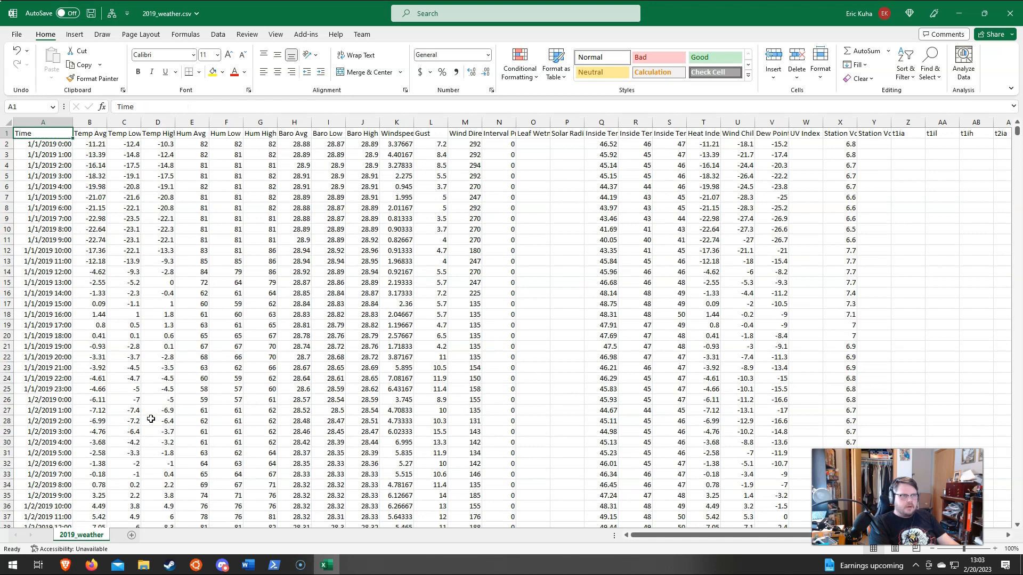
key(ctrl+End)
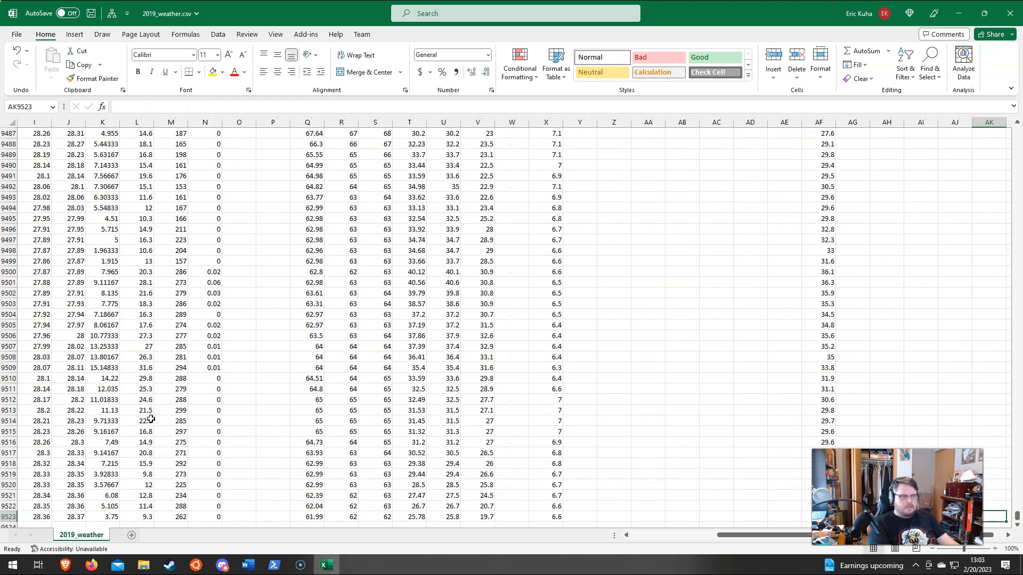
key(ctrl+Home)
Step: Review the hourly records from January 2019 through to the final 2020 entries and return to the header row
scroll(151, 419, down, 20)
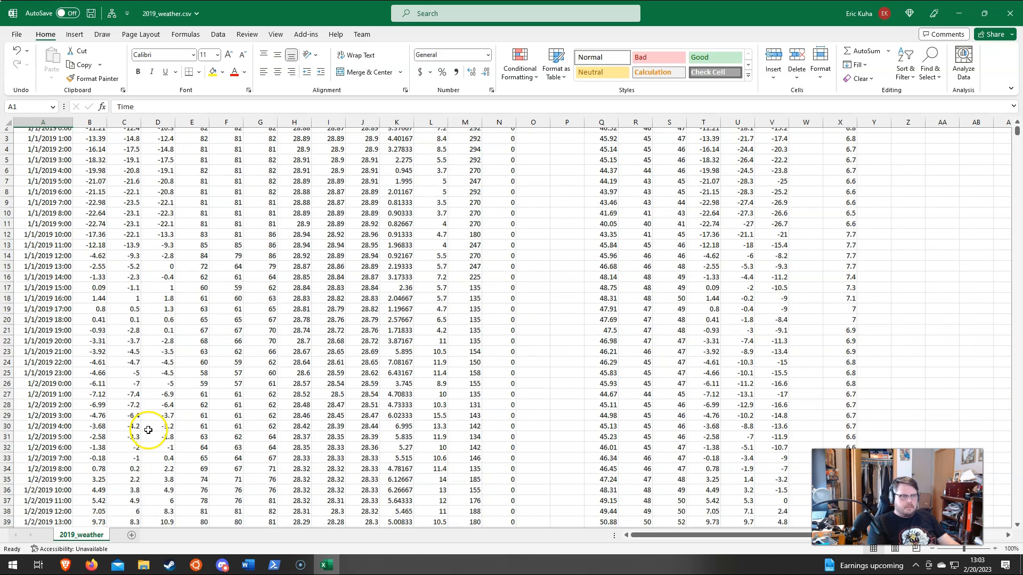
scroll(139, 420, down, 20)
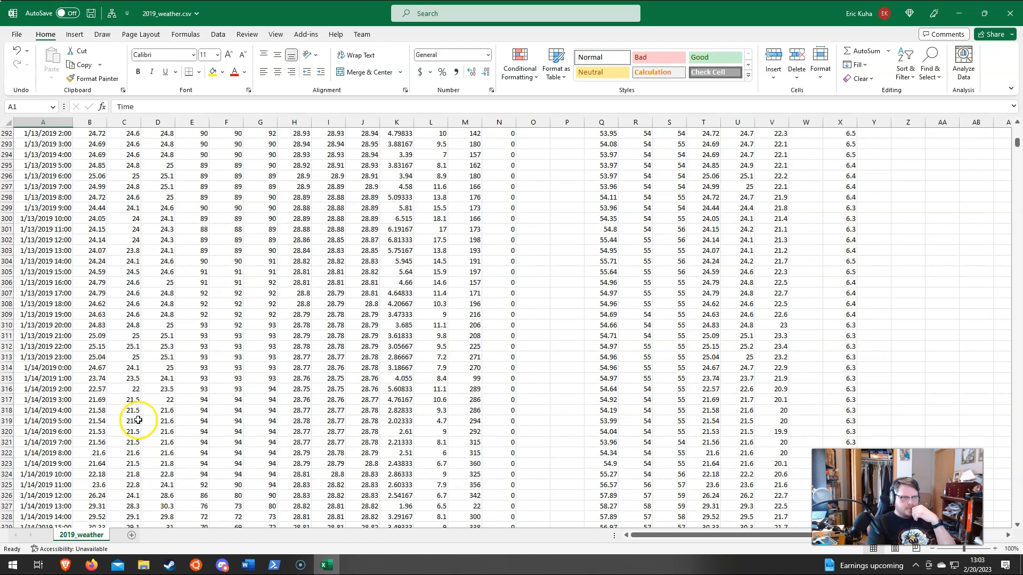
scroll(131, 416, down, 2)
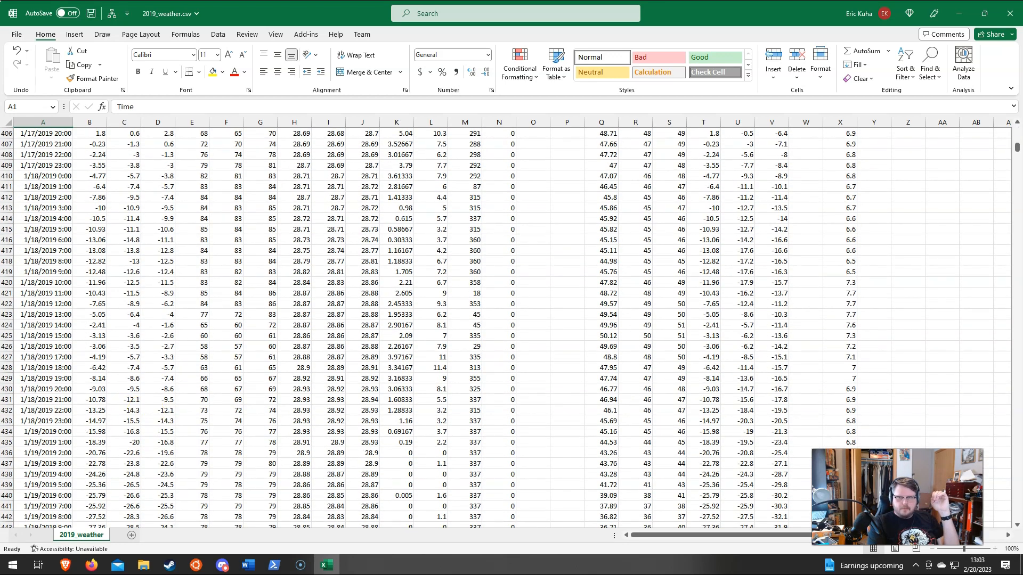
drag(1017, 152, 1016, 515)
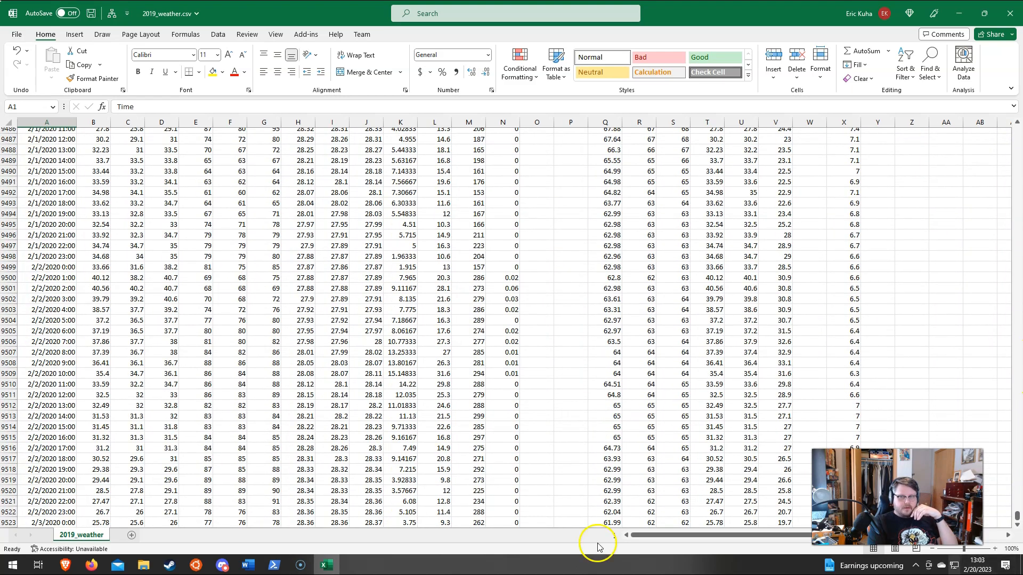
scroll(281, 467, down, 3)
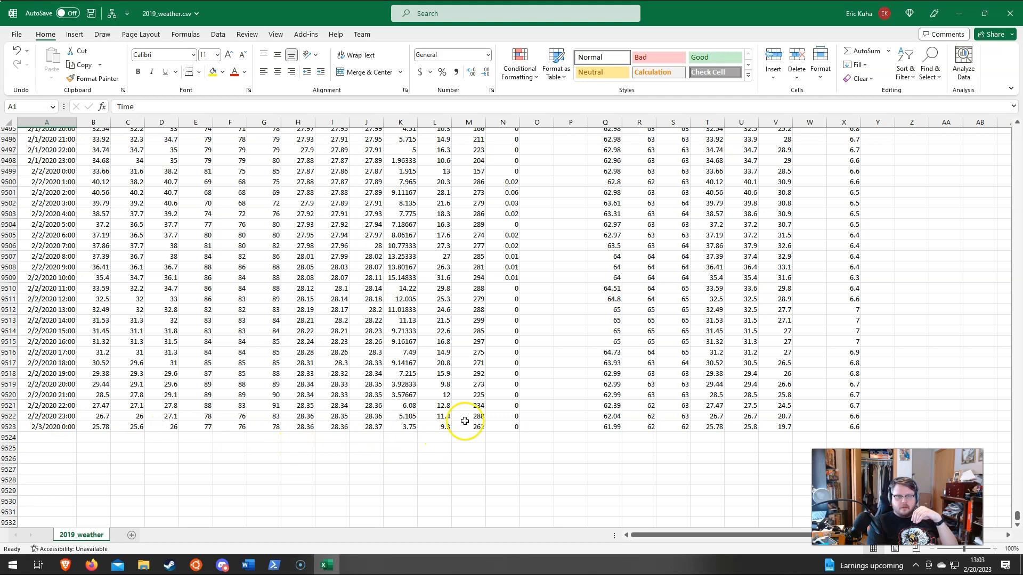
scroll(462, 417, up, 1)
drag(1017, 515, 1016, 114)
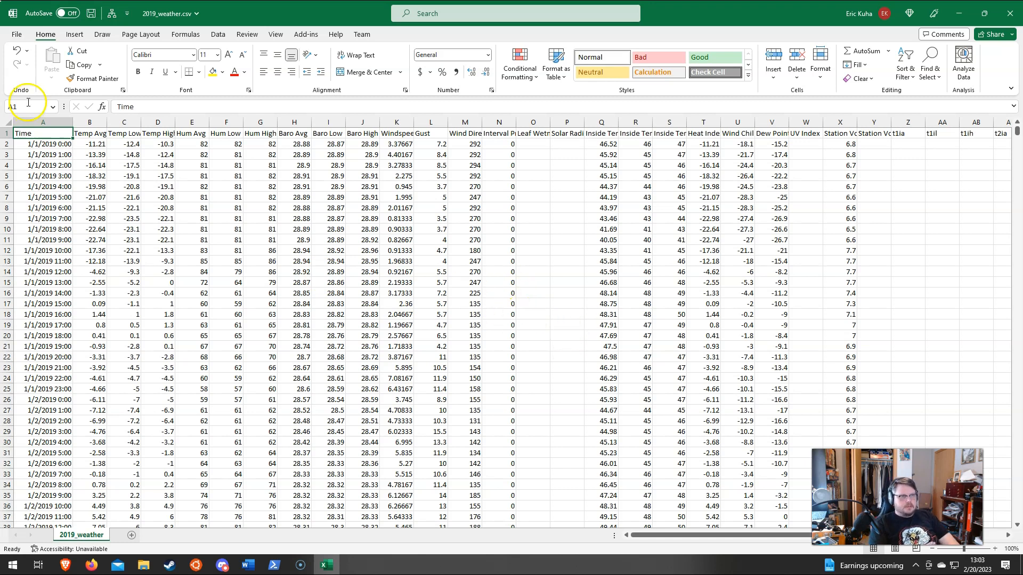
Step: Start saving a copy of the weather file and choose the ITECH 150 folder in LLTC Drive as its location
click(16, 37)
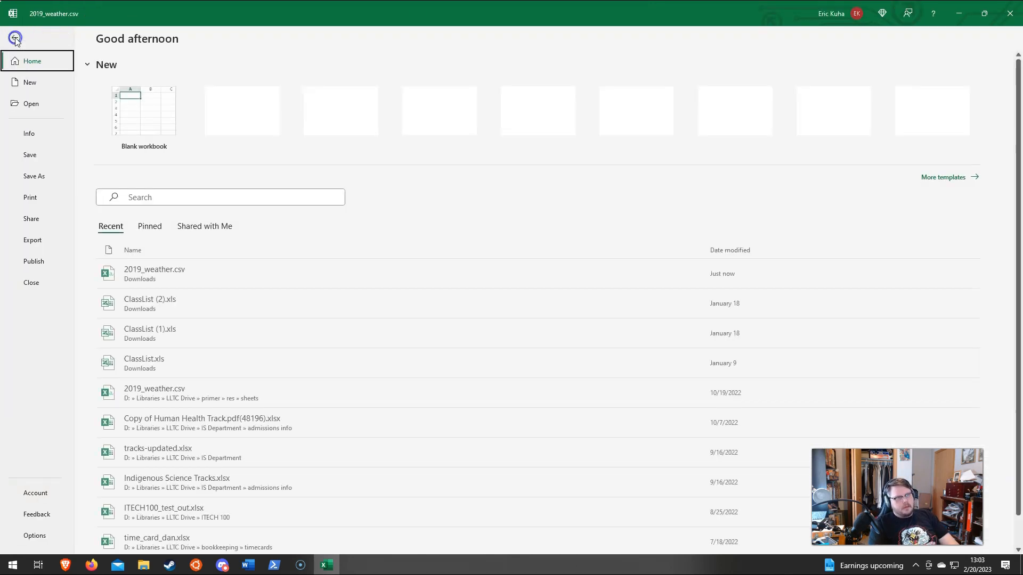
click(30, 178)
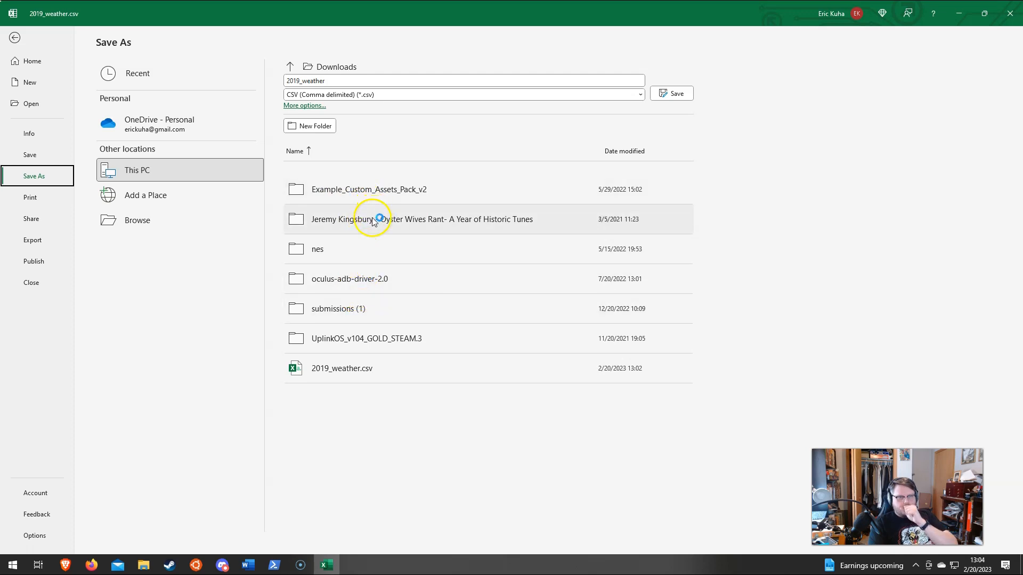
click(149, 218)
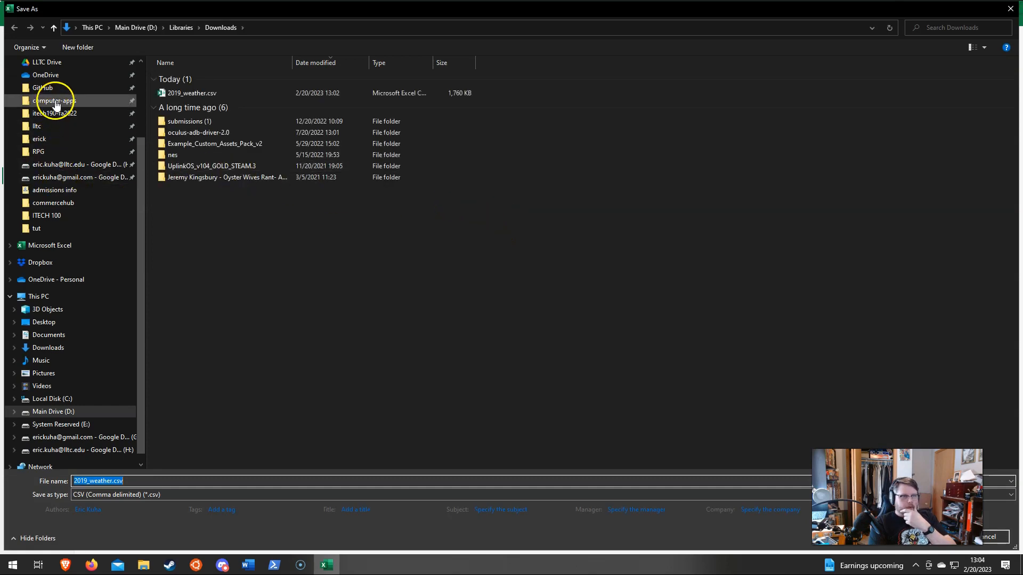
scroll(59, 98, up, 1)
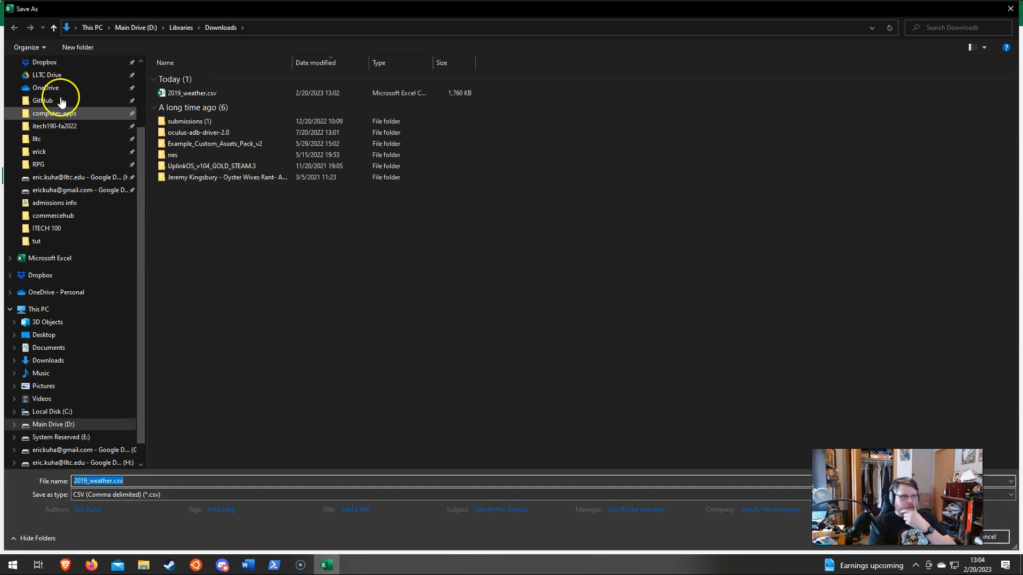
click(66, 81)
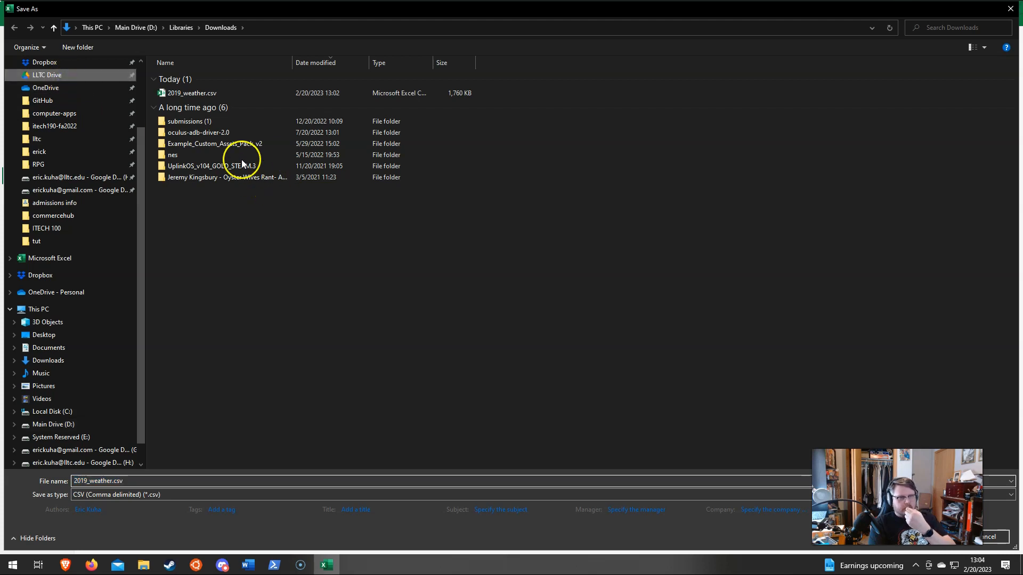
double_click(193, 268)
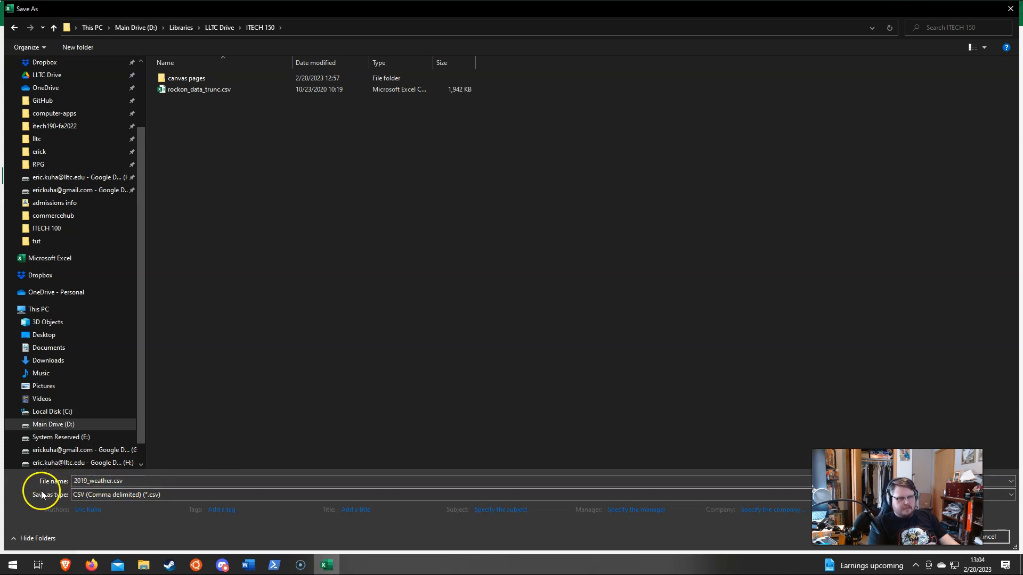
Step: Set the file type to Excel Workbook (*.xlsx) and save the file as 2019_weather.xlsx
click(79, 495)
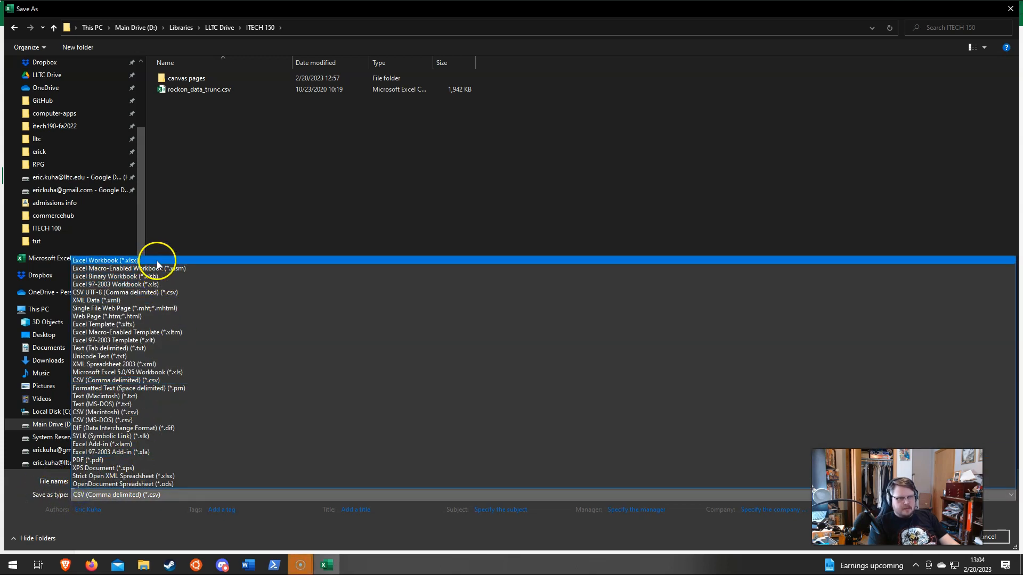
click(137, 261)
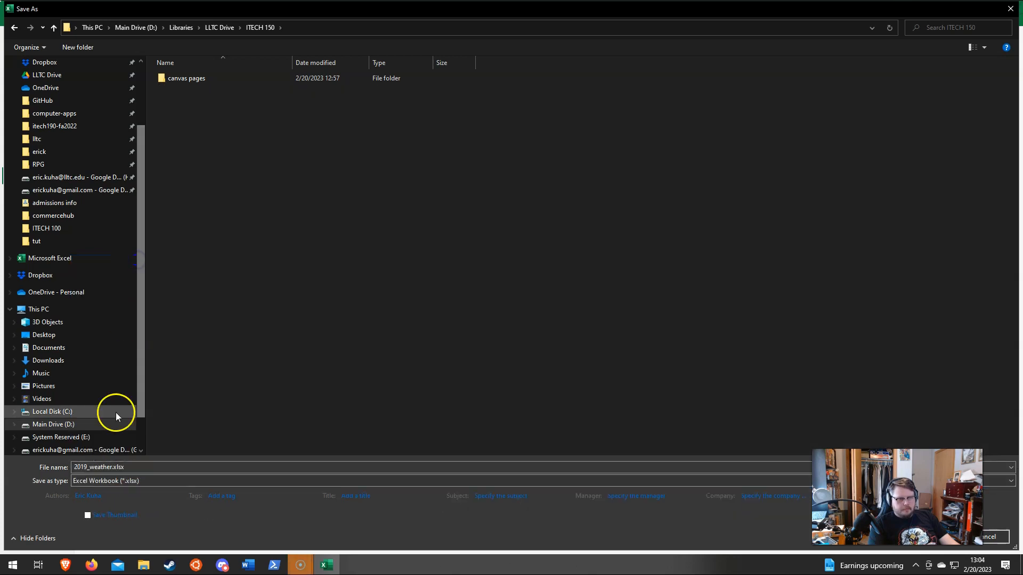
click(110, 481)
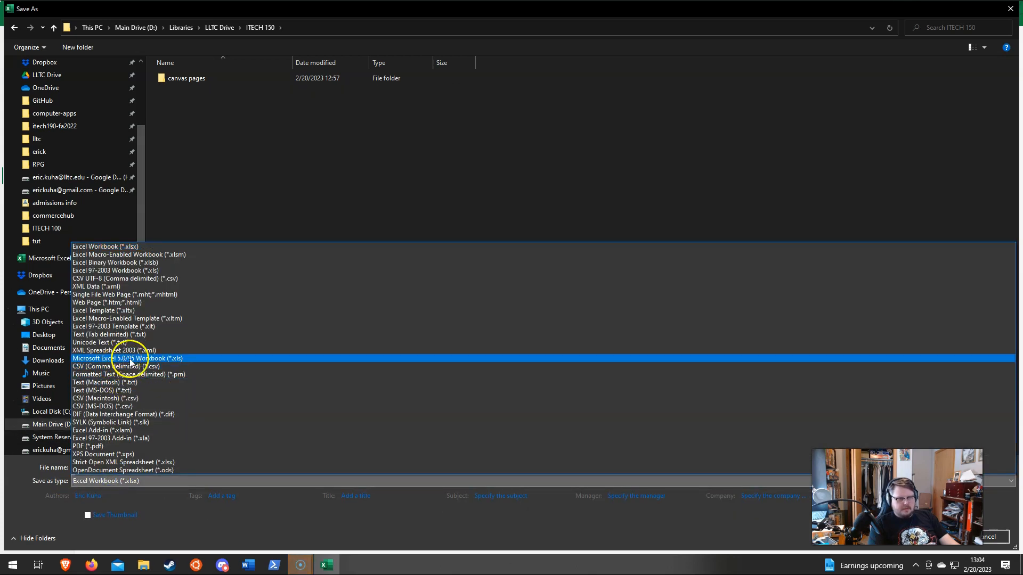
click(145, 246)
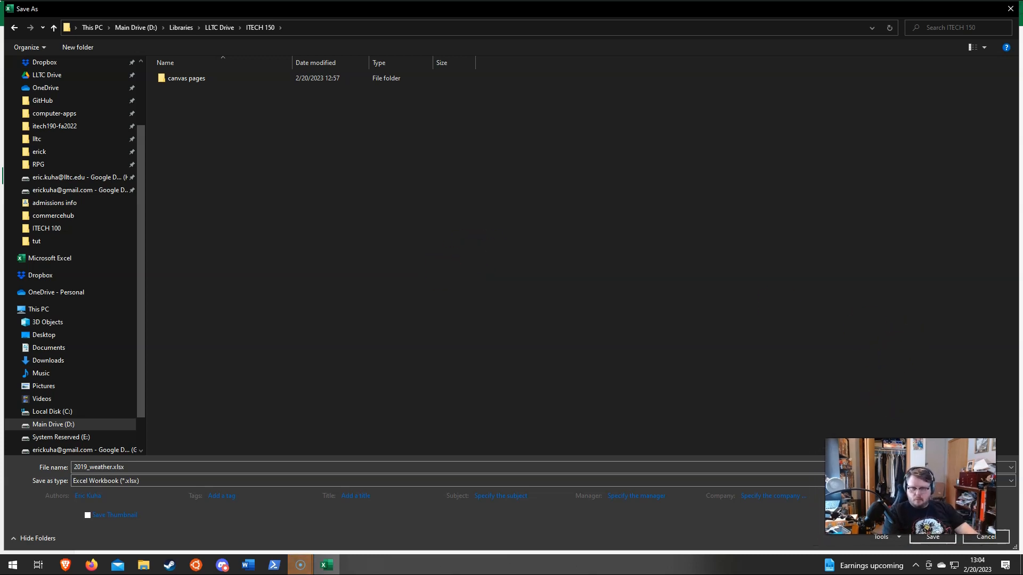
click(929, 536)
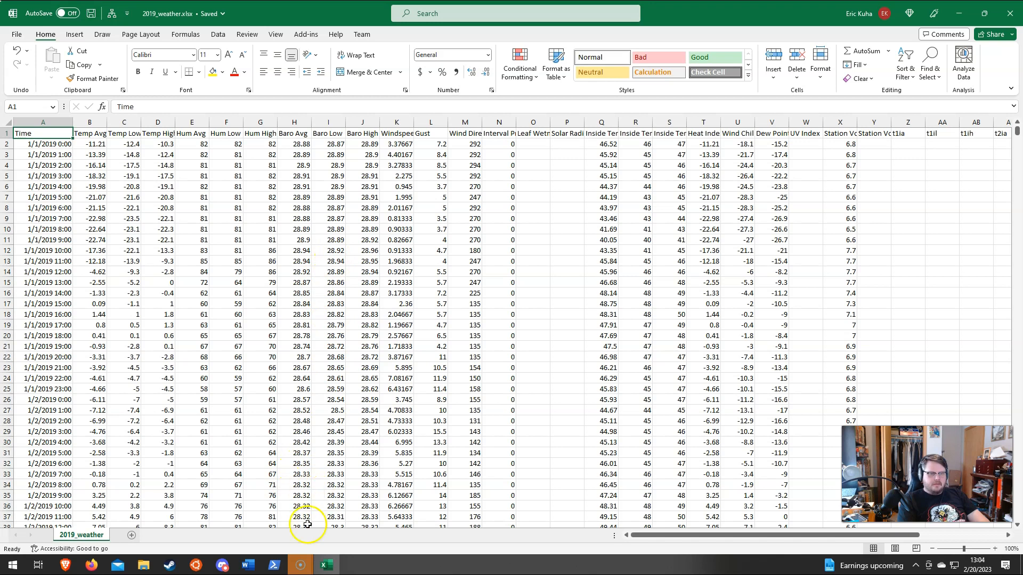
mouse_move(304, 568)
click(338, 533)
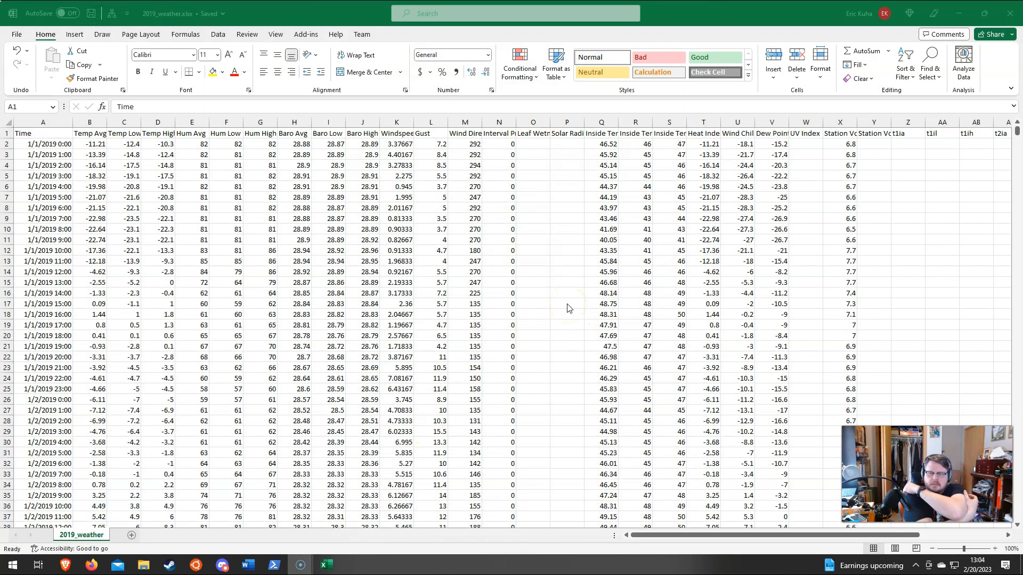
mouse_move(290, 558)
click(271, 522)
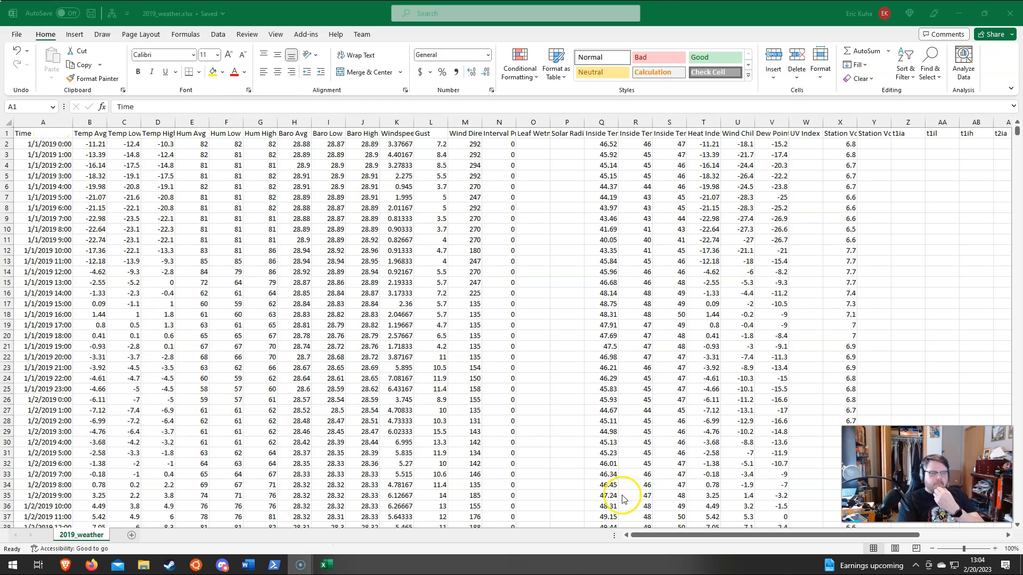
Step: Lengthen the sheet's horizontal scroll bar and auto-fit the widths of columns A through AK to their contents
click(610, 537)
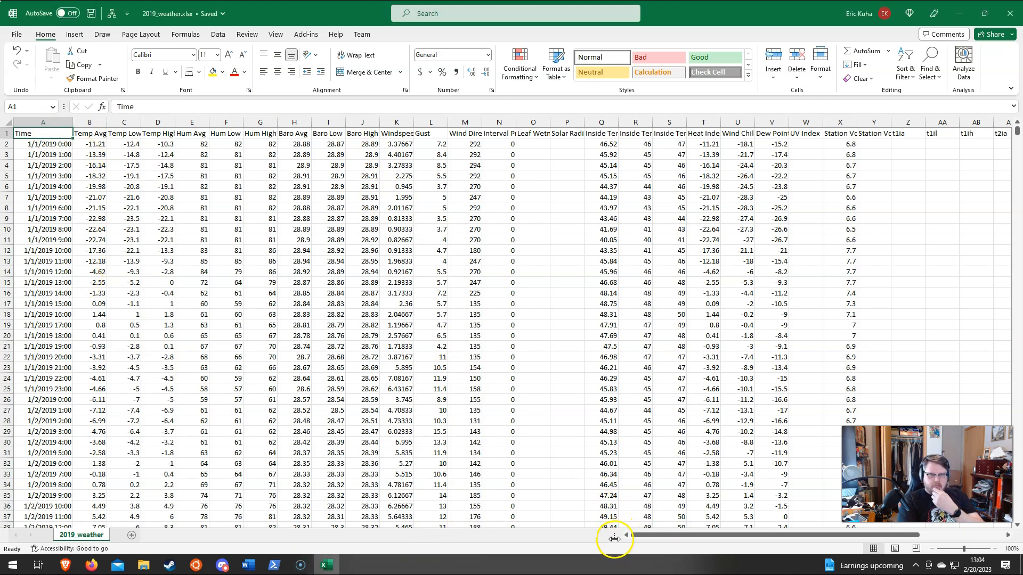
drag(571, 541, 316, 520)
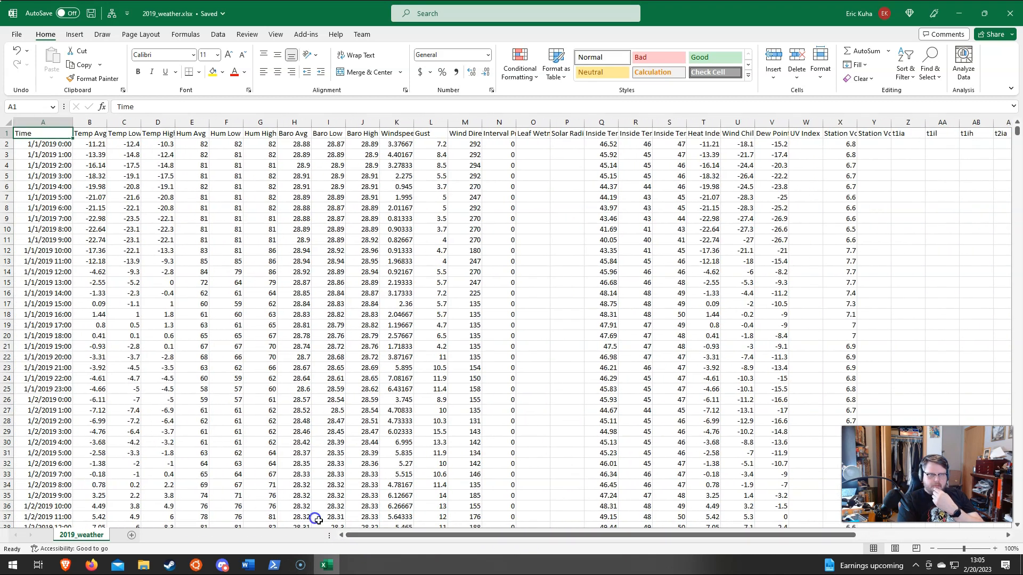
click(88, 122)
drag(45, 122, 969, 120)
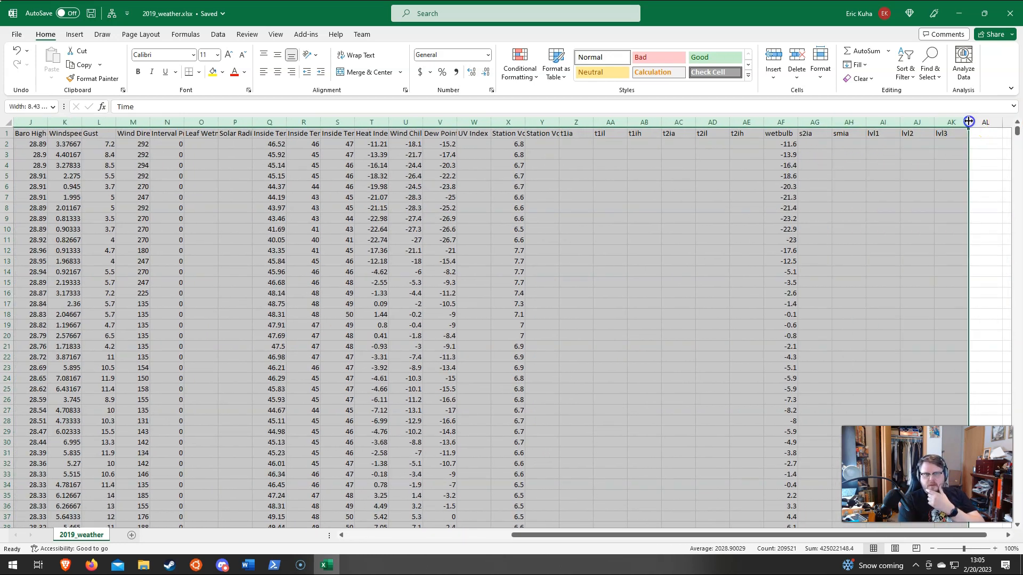
double_click(968, 122)
drag(685, 535, 522, 535)
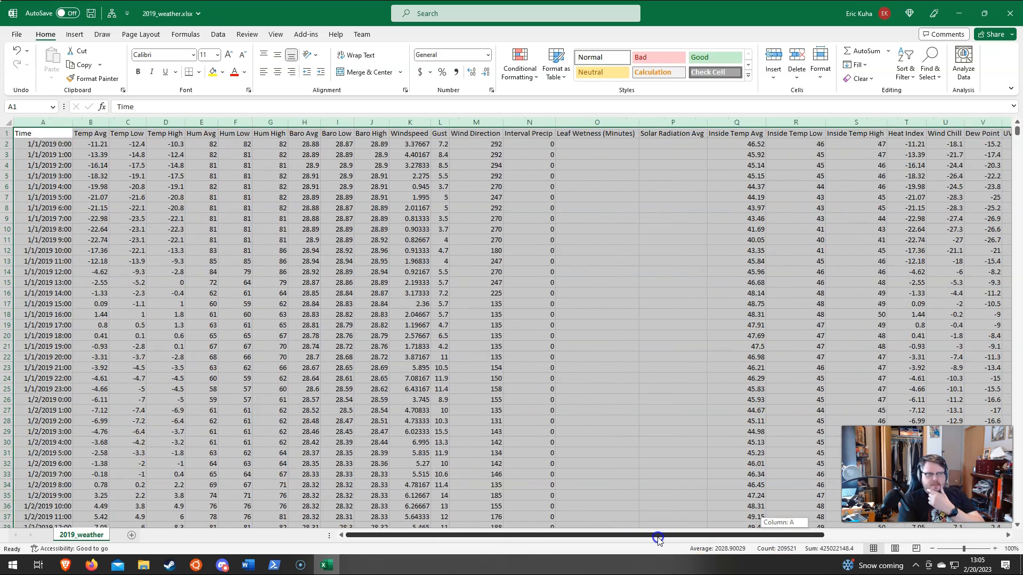
click(93, 149)
Step: Examine the average, low and high columns for temperature, humidity and barometric pressure
click(97, 124)
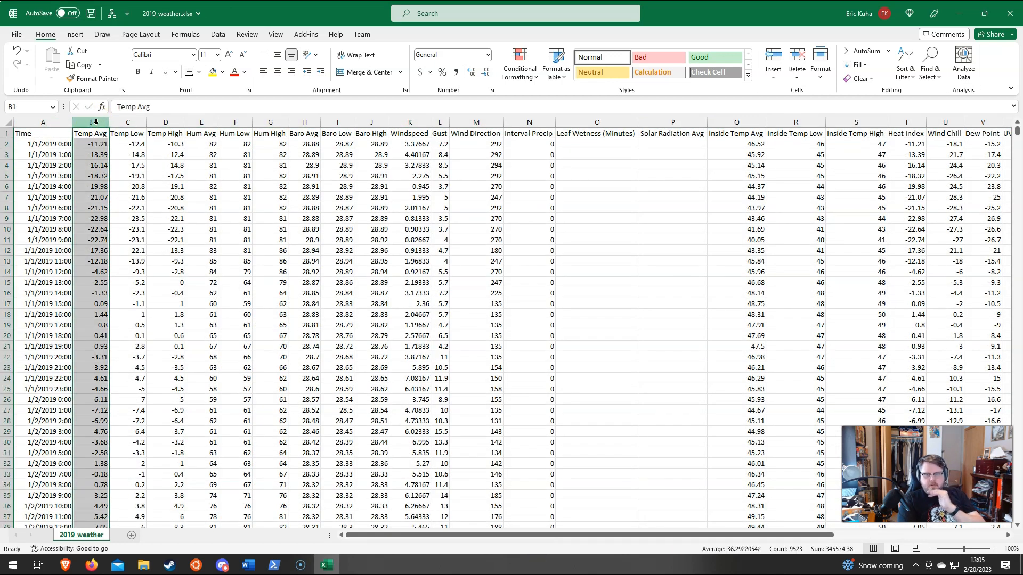
click(127, 121)
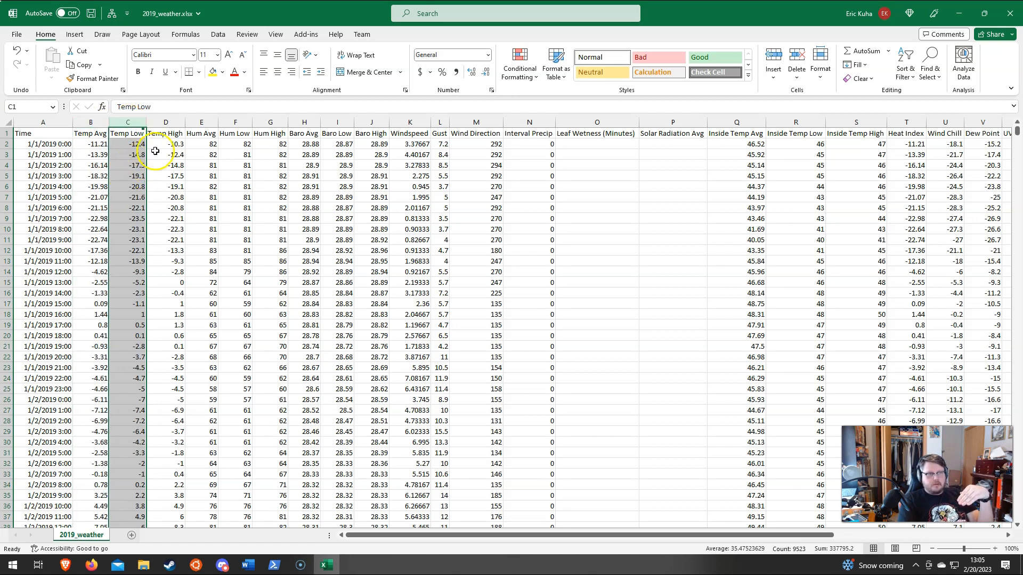
click(166, 122)
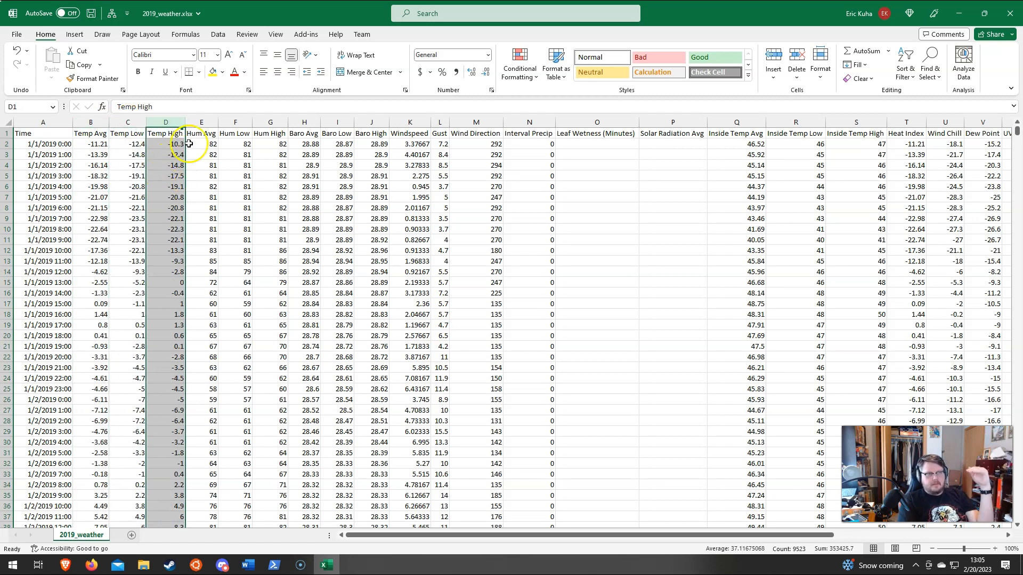
click(202, 122)
click(235, 122)
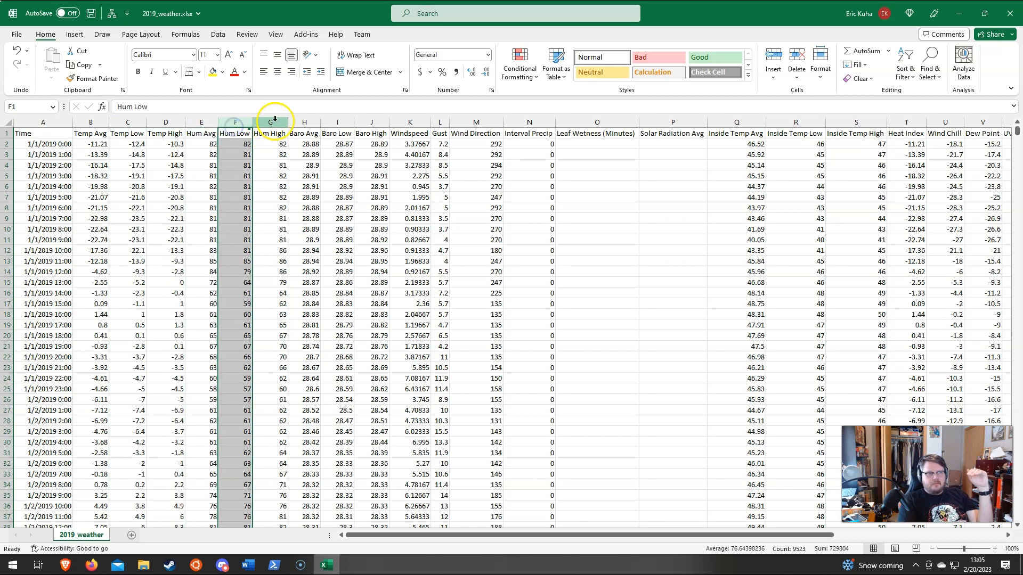
click(275, 120)
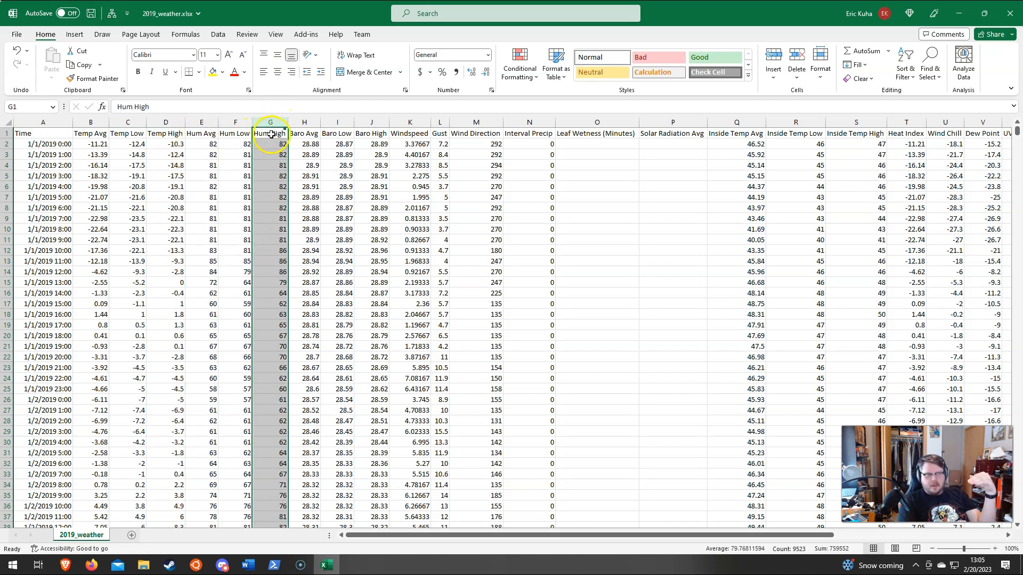
drag(304, 122, 376, 122)
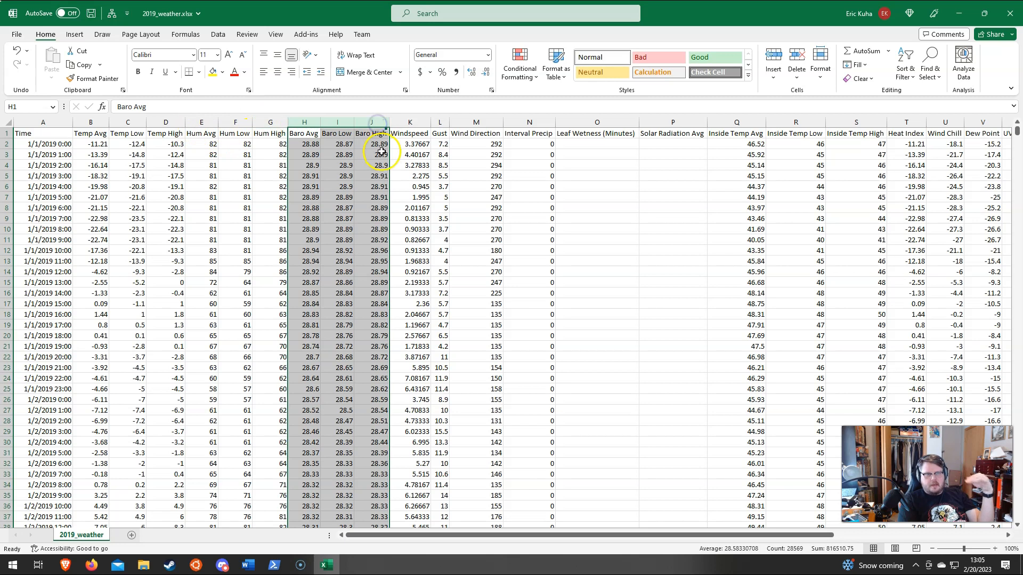
Step: Examine the Windspeed, Gust and Wind Direction columns, including the first wind direction value
click(413, 122)
click(441, 124)
click(423, 124)
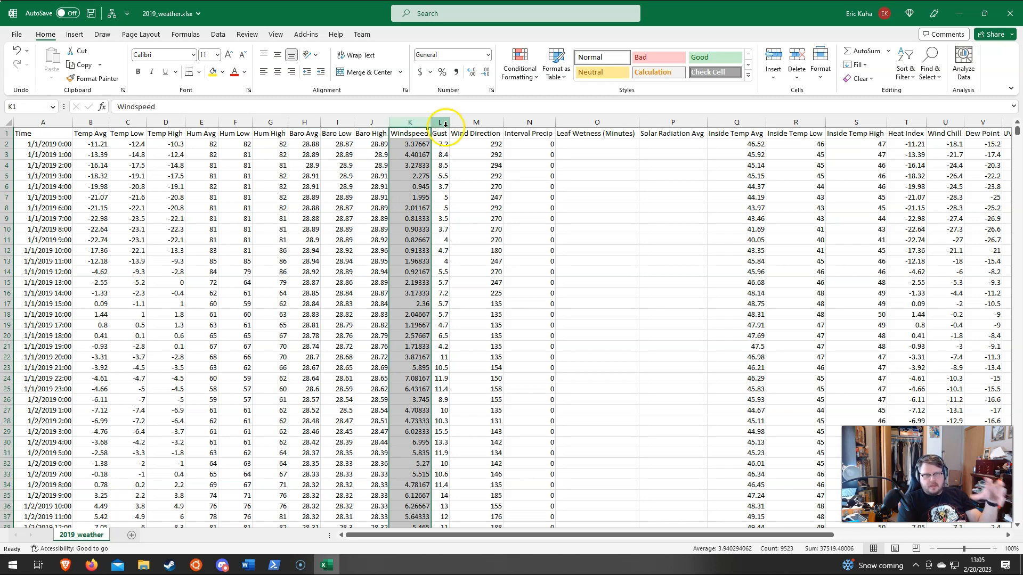
click(446, 125)
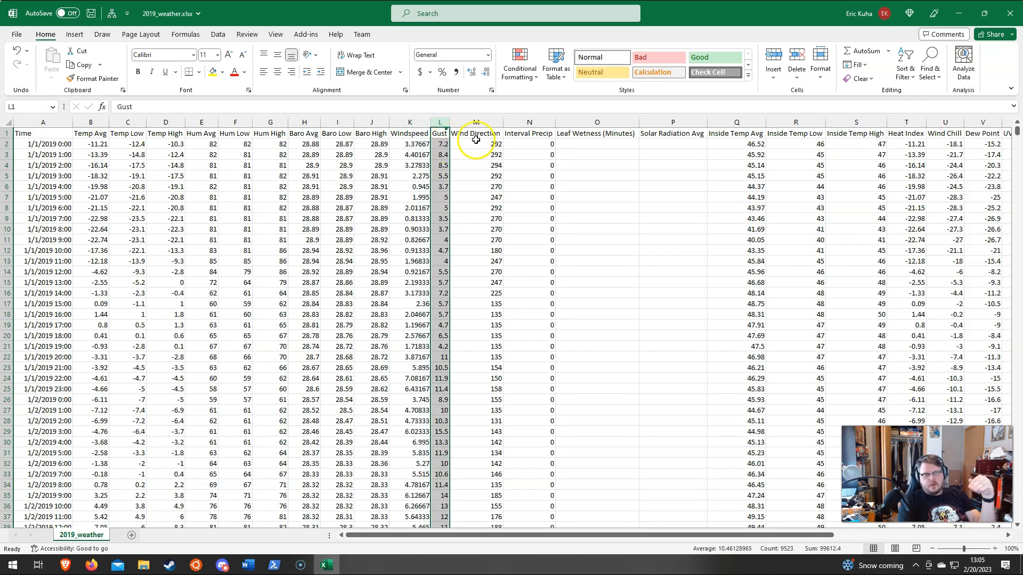
click(486, 123)
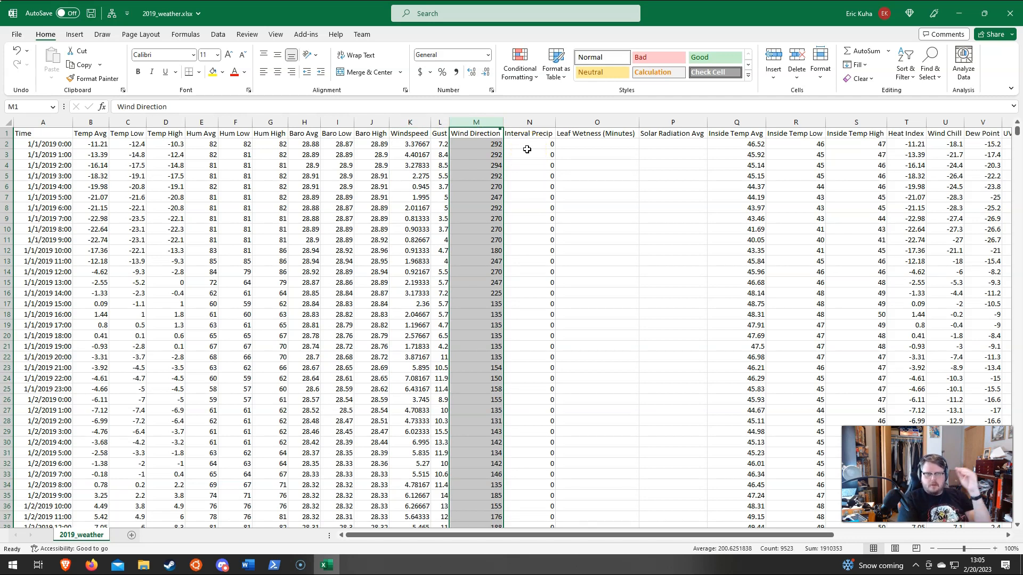
click(488, 147)
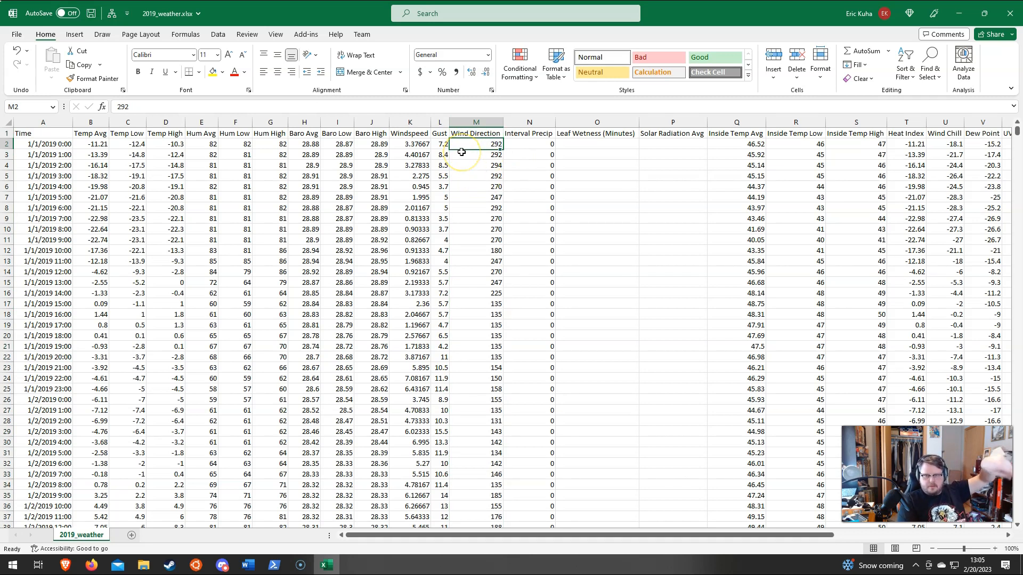
Step: Examine the Interval Precip column, checking the hourly precipitation recorded on 1/3/2019, and return to the header row
click(529, 122)
scroll(533, 194, down, 2)
scroll(533, 194, down, 14)
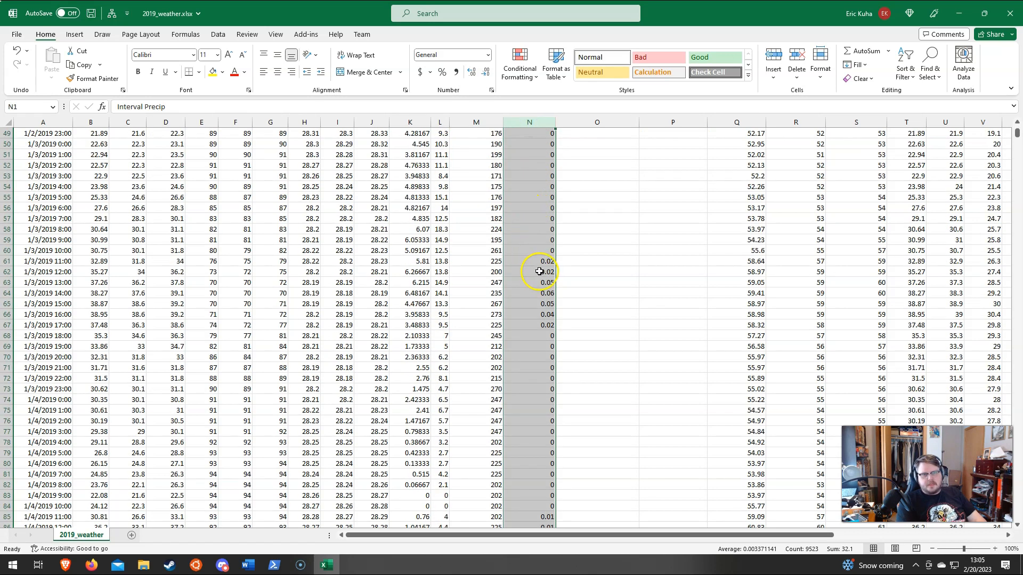
drag(537, 253, 537, 380)
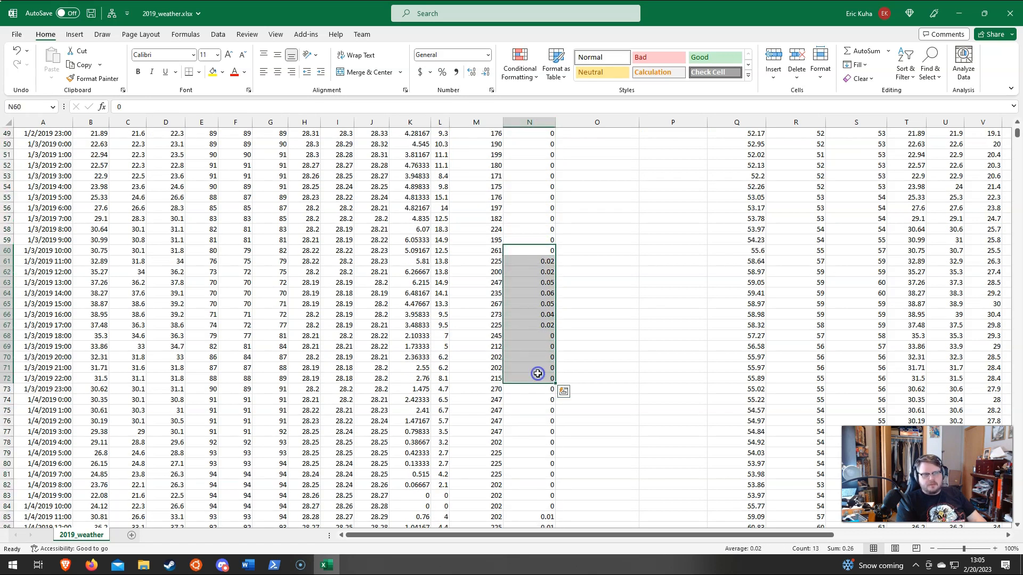
click(538, 389)
scroll(533, 365, up, 16)
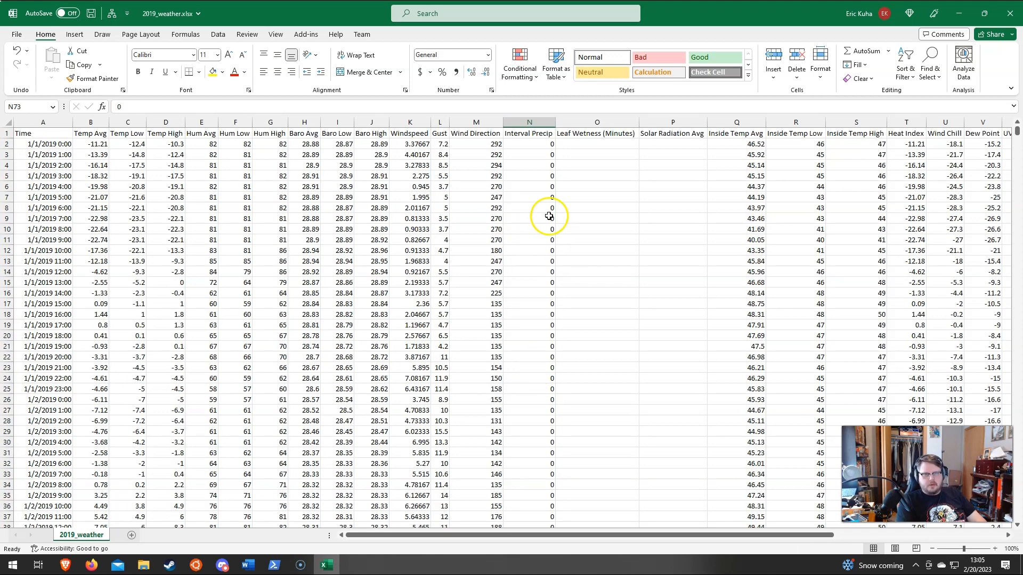
Step: Check the Leaf Wetness (Minutes) and Solar Radiation Avg columns for any data down the rows, and return to the header row
drag(602, 115, 674, 130)
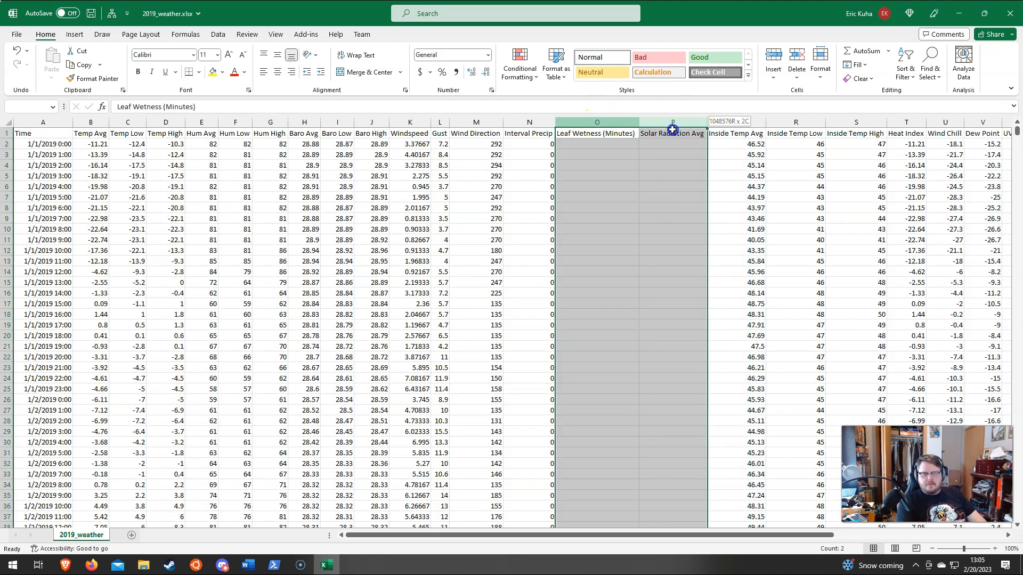
scroll(680, 266, down, 8)
scroll(679, 267, down, 20)
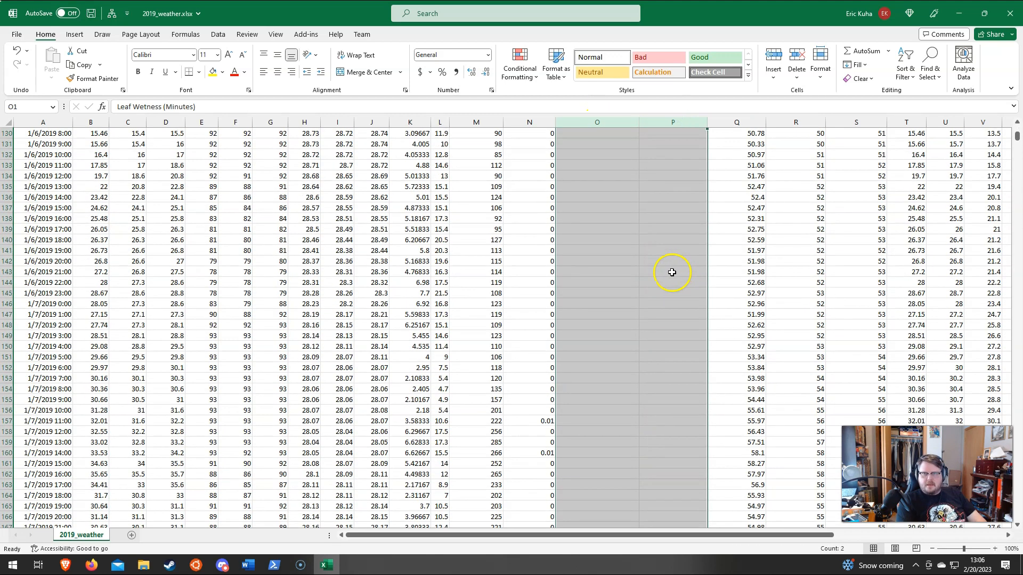
scroll(669, 276, up, 20)
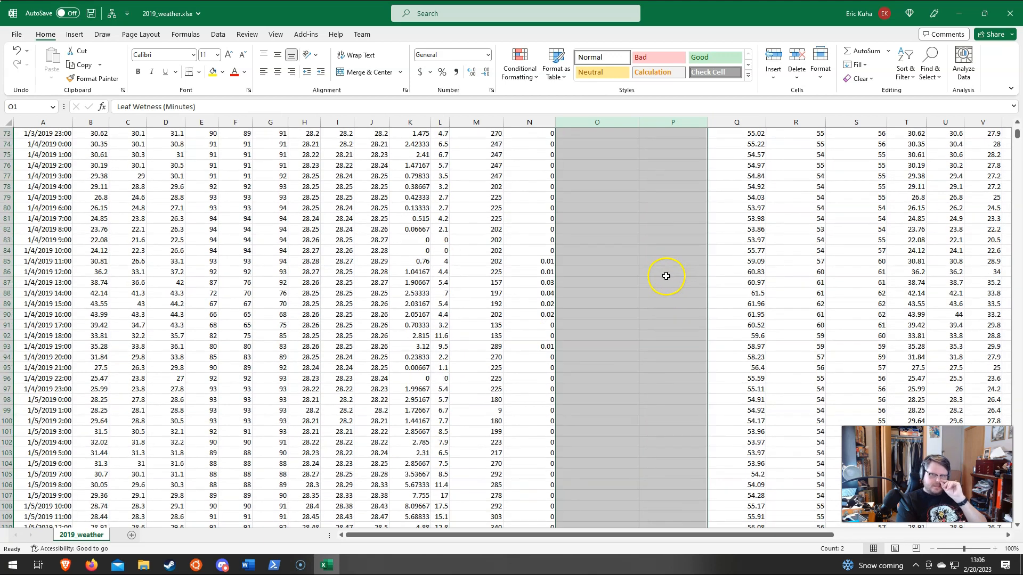
scroll(666, 276, up, 15)
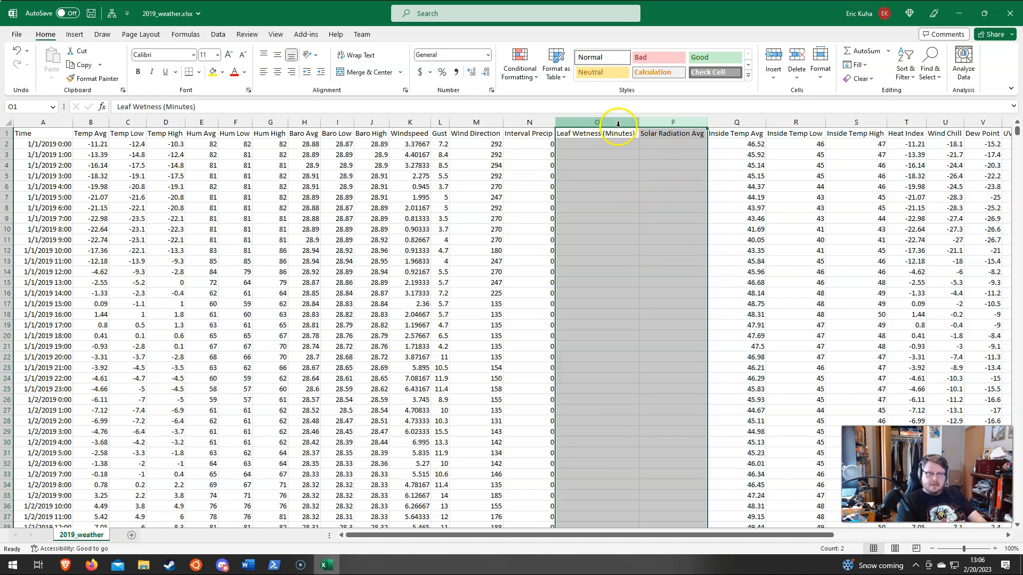
click(692, 229)
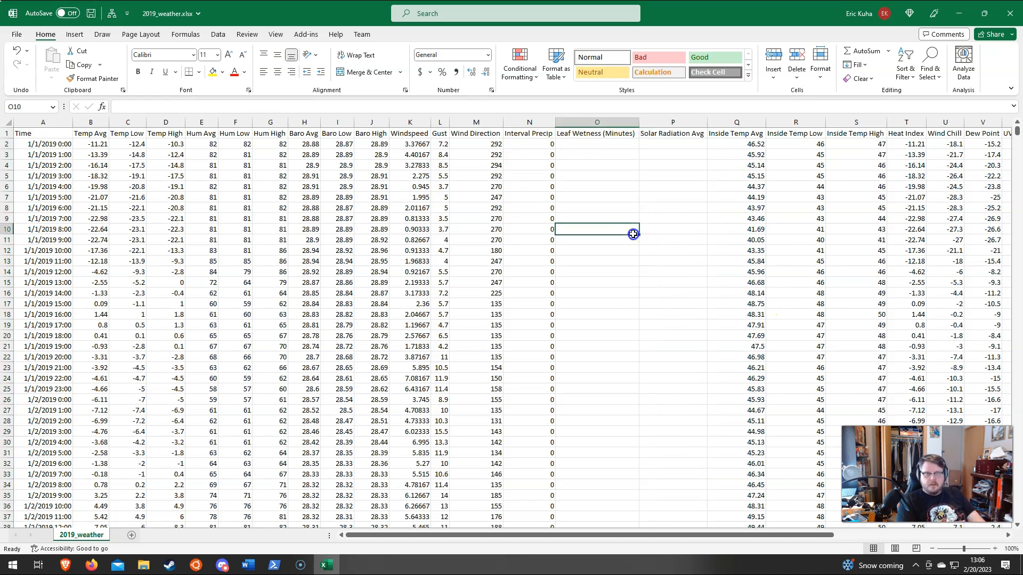
Step: Delete the empty Leaf Wetness (Minutes) and Solar Radiation Avg columns from the sheet
click(591, 126)
mouse_move(591, 126)
mouse_down()
mouse_move(680, 122)
mouse_move(605, 122)
mouse_up()
click(597, 175)
click(595, 121)
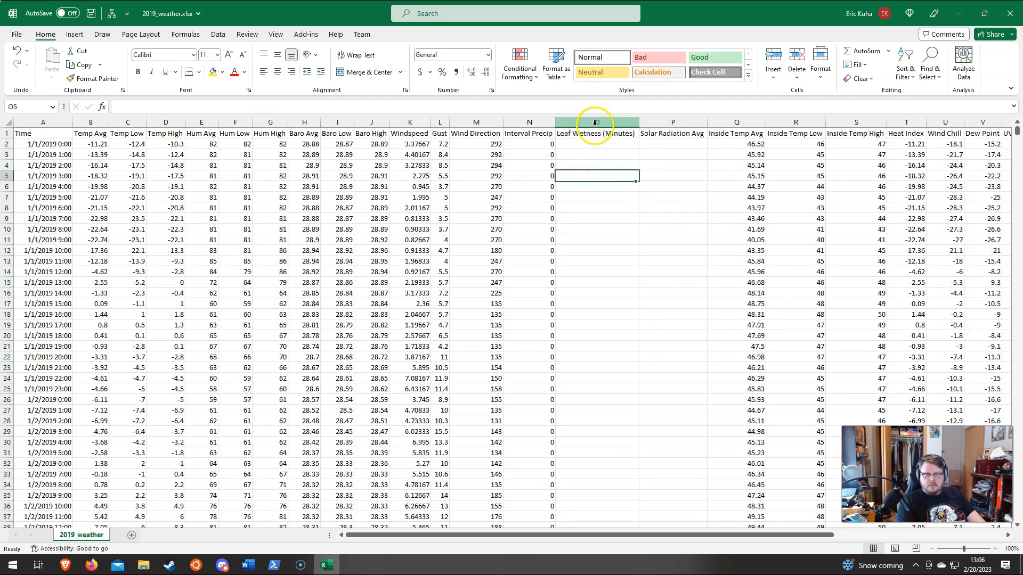
click(595, 123)
drag(613, 126, 646, 127)
drag(1017, 131, 1016, 62)
drag(591, 119, 658, 118)
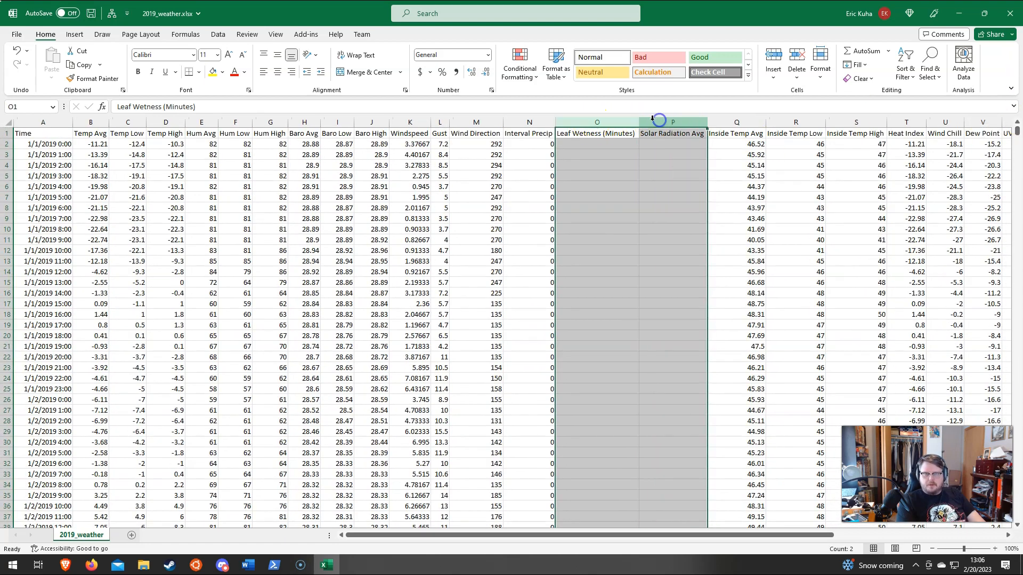
click(798, 59)
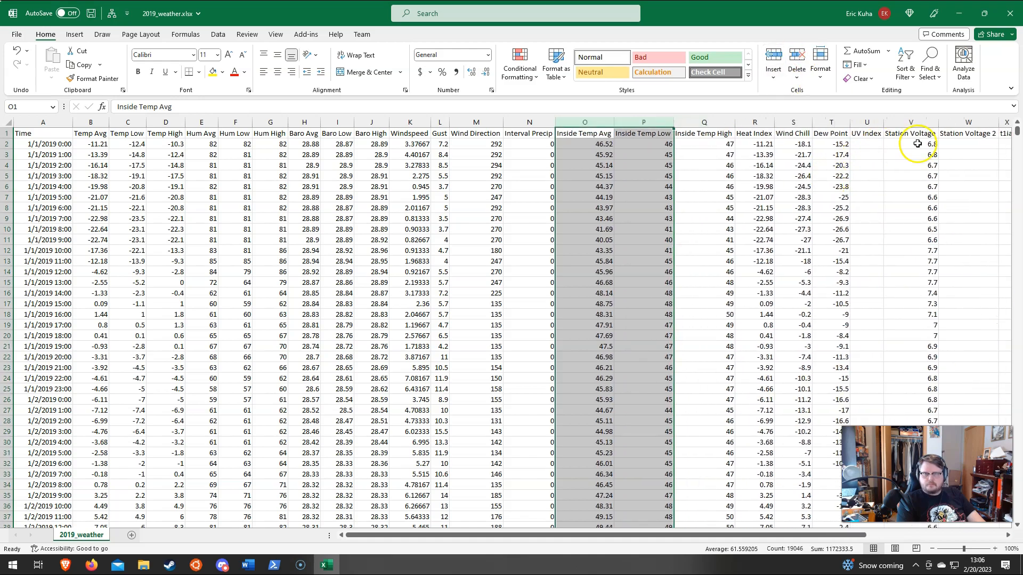
Step: Delete the empty UV Index column from the weather data
drag(1018, 131, 999, 64)
click(867, 121)
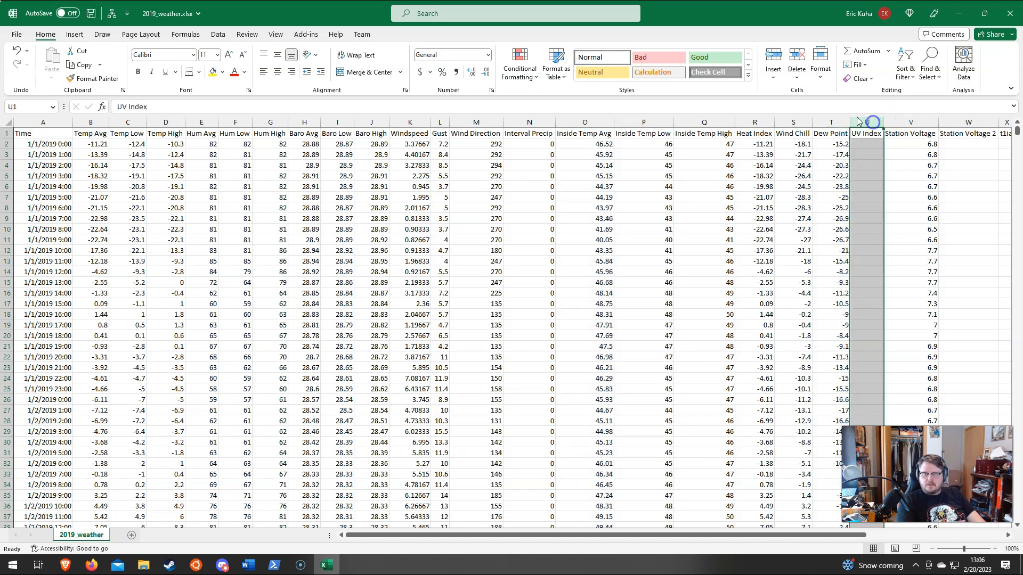
click(796, 56)
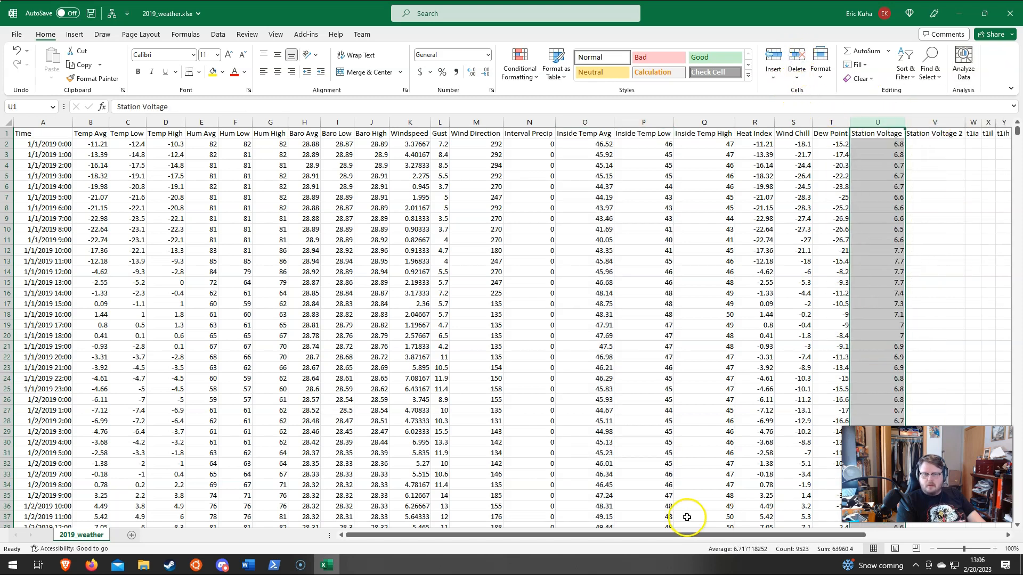
Step: Delete the empty columns from Station Voltage 2 through t2ih
drag(715, 539, 852, 535)
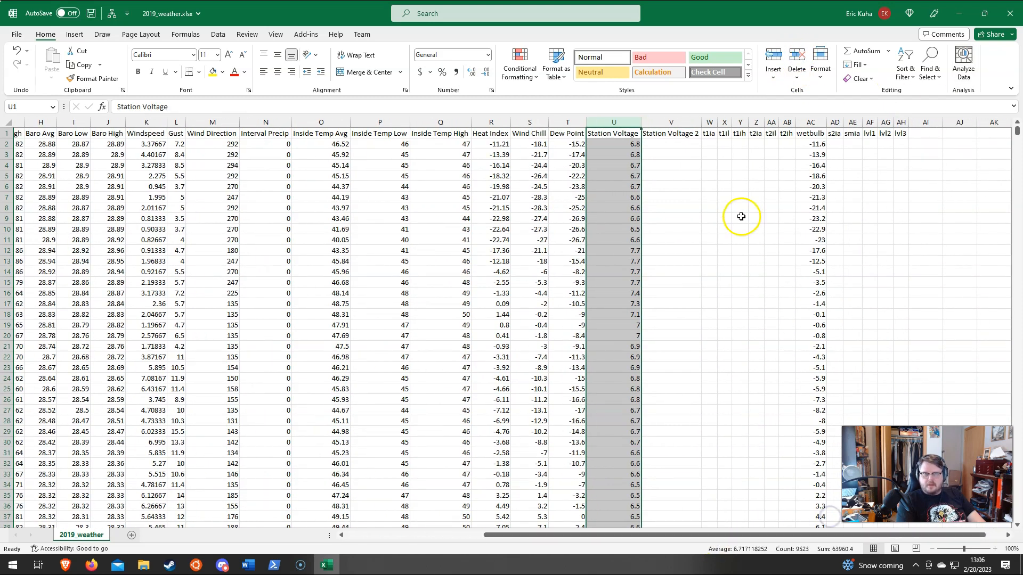
drag(667, 120, 787, 121)
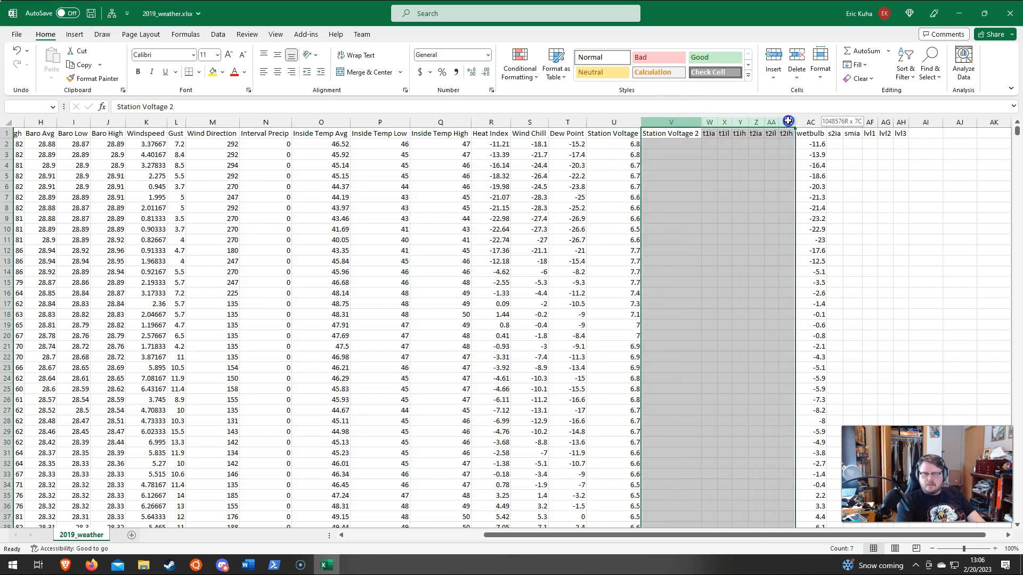
click(796, 58)
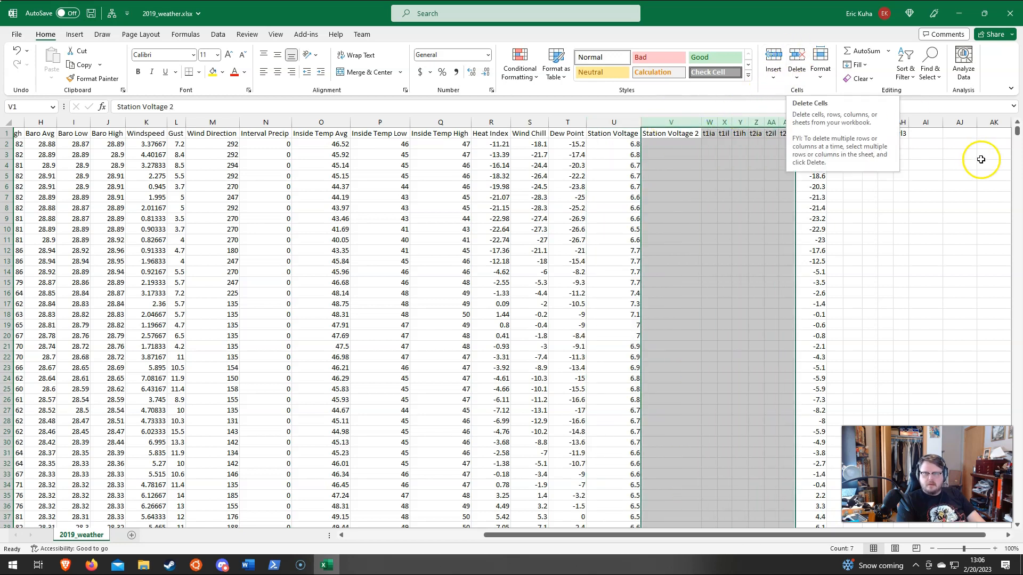
mouse_move(1016, 131)
mouse_down()
mouse_move(1017, 348)
mouse_move(1016, 133)
mouse_up()
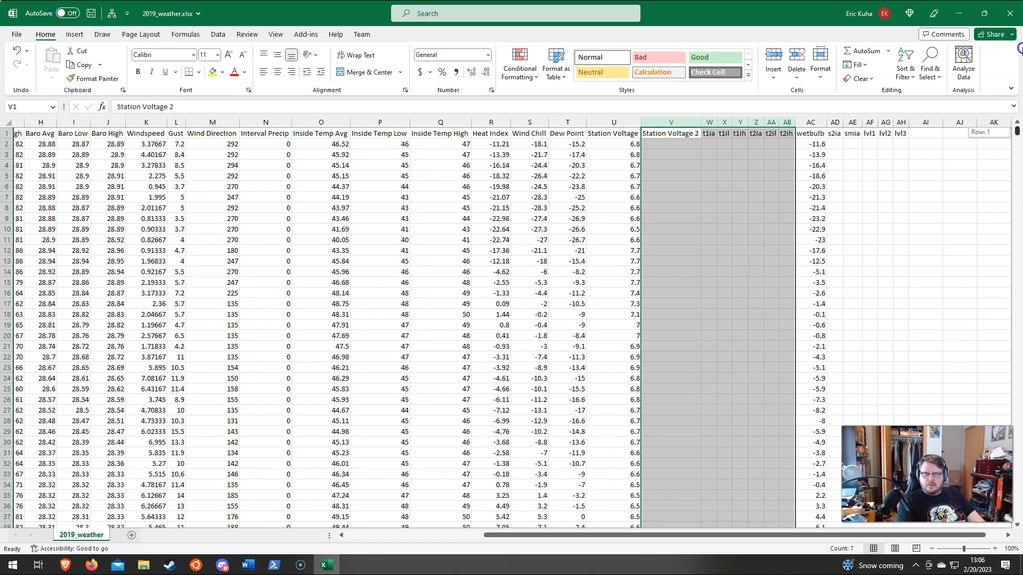
click(797, 58)
Step: Delete the empty columns from s2ia through lvl3 after the wetbulb column and clear the column selection
drag(681, 123, 746, 122)
click(797, 55)
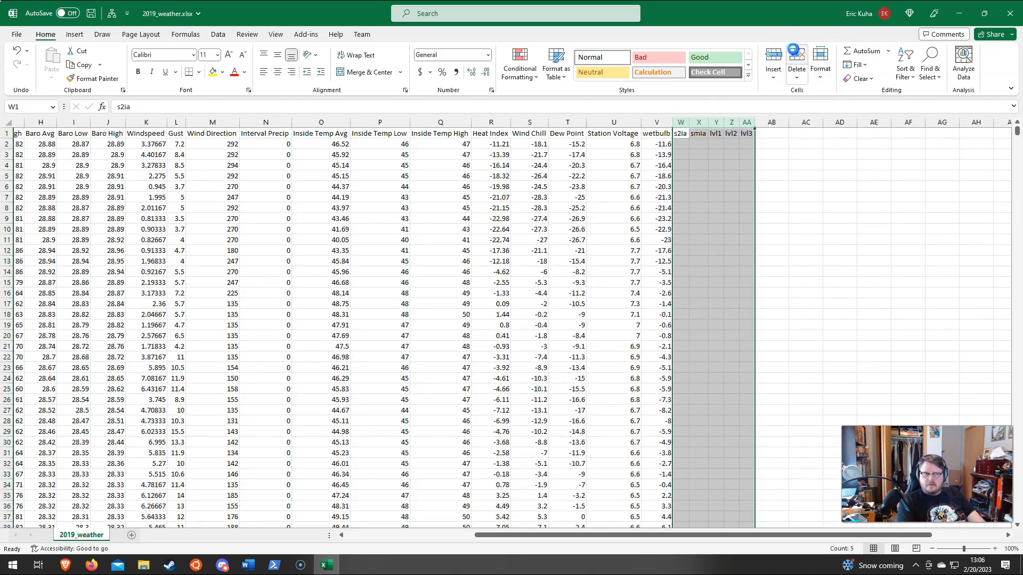
click(245, 161)
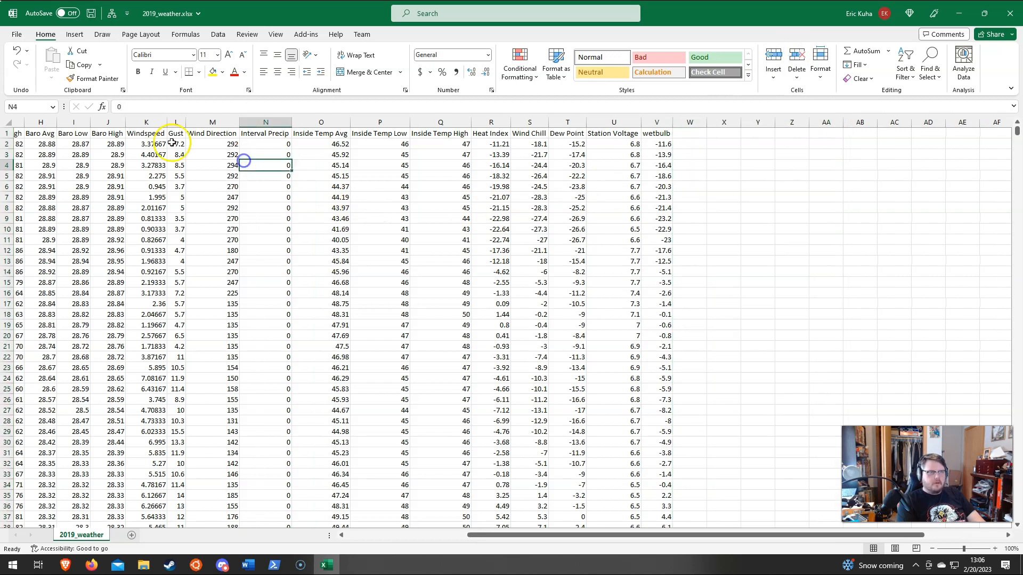
Step: Examine the Interval Precip column and the Inside Temp Avg readings down the rows, and return to the header row
click(265, 122)
click(329, 122)
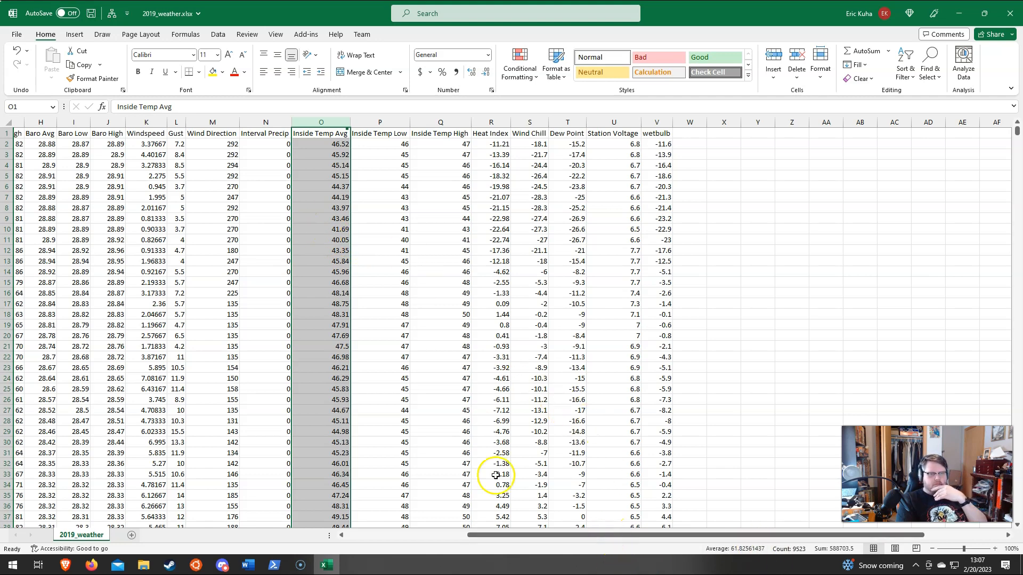
scroll(427, 449, down, 20)
scroll(427, 448, down, 20)
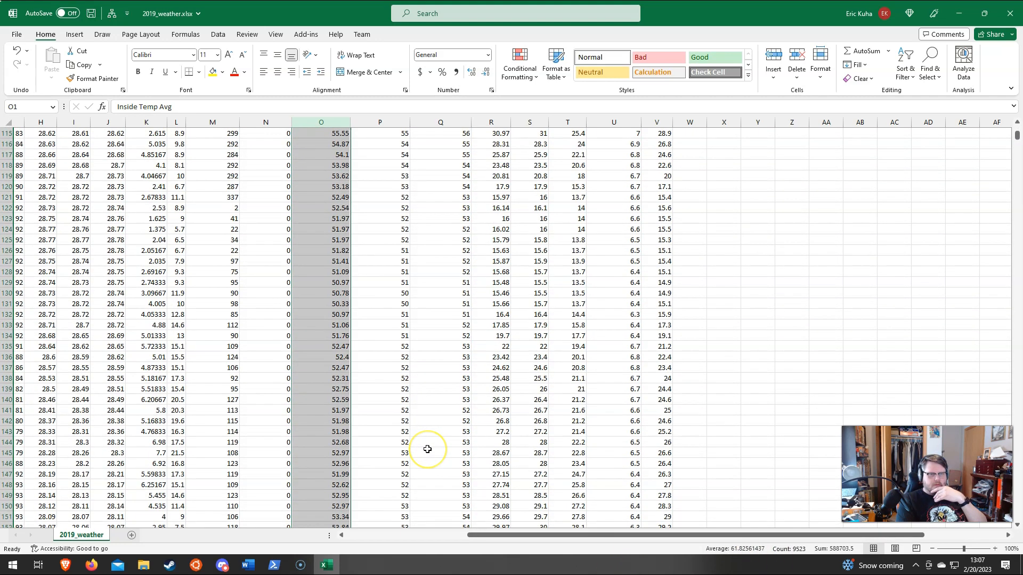
scroll(424, 449, down, 20)
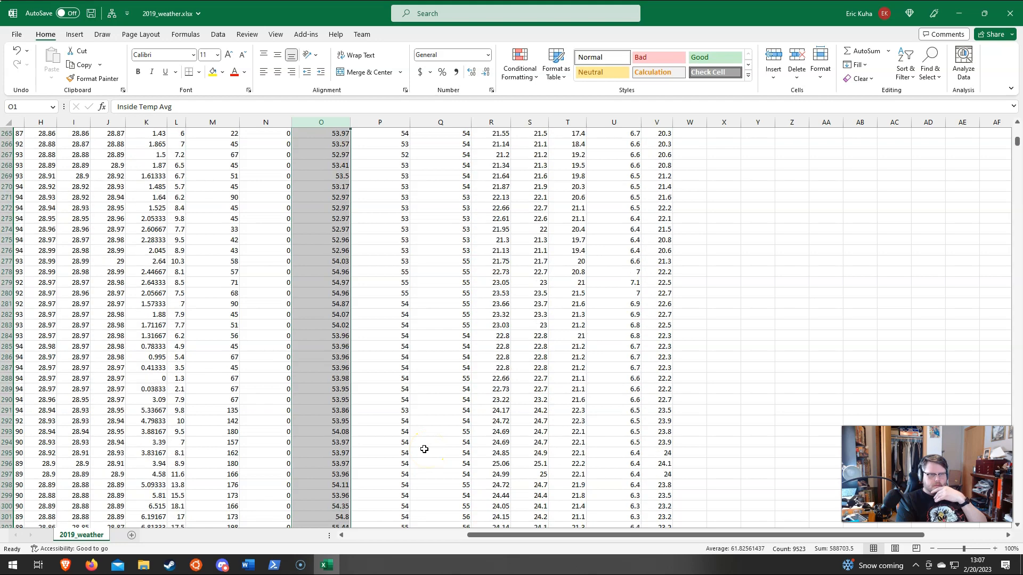
scroll(425, 449, up, 20)
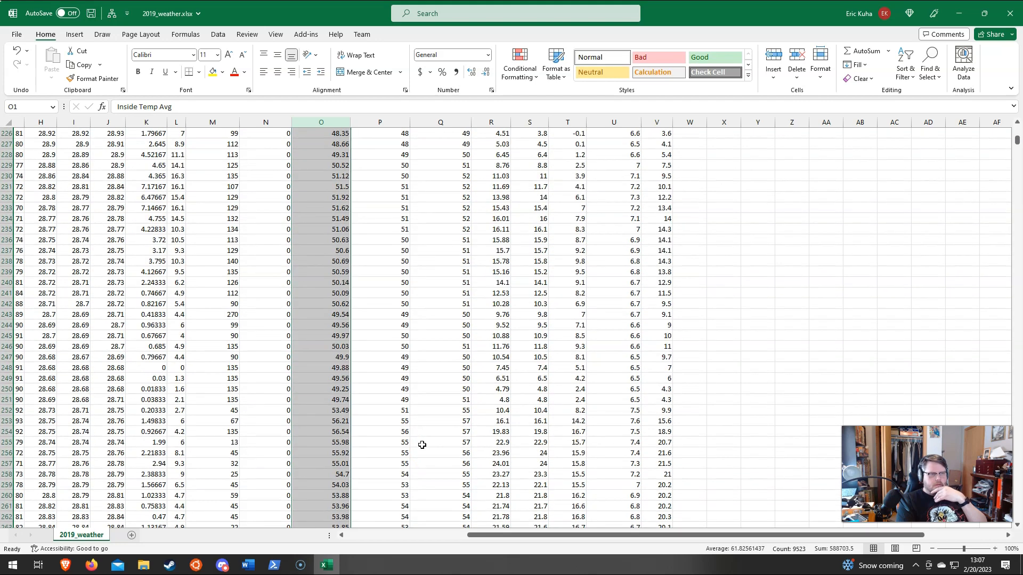
scroll(358, 250, up, 20)
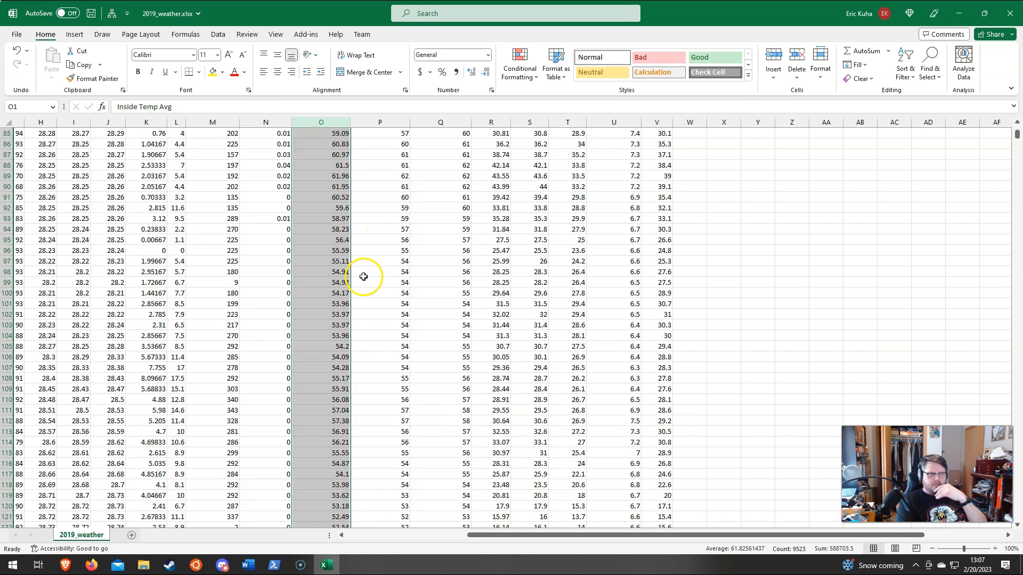
scroll(361, 276, up, 6)
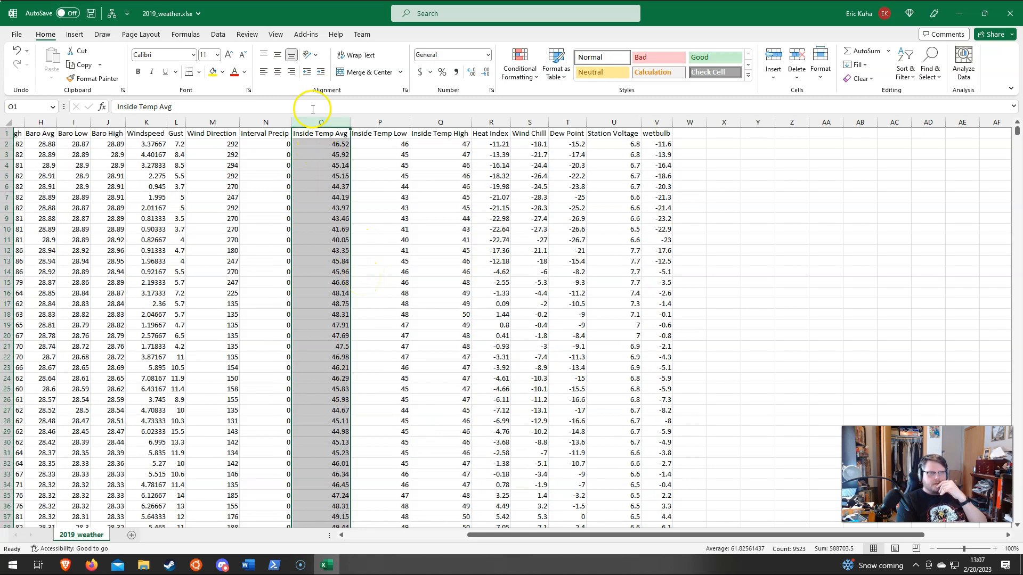
Step: Compare the average, low and high columns of the inside temperature with those of the barometric pressure
drag(393, 123, 447, 124)
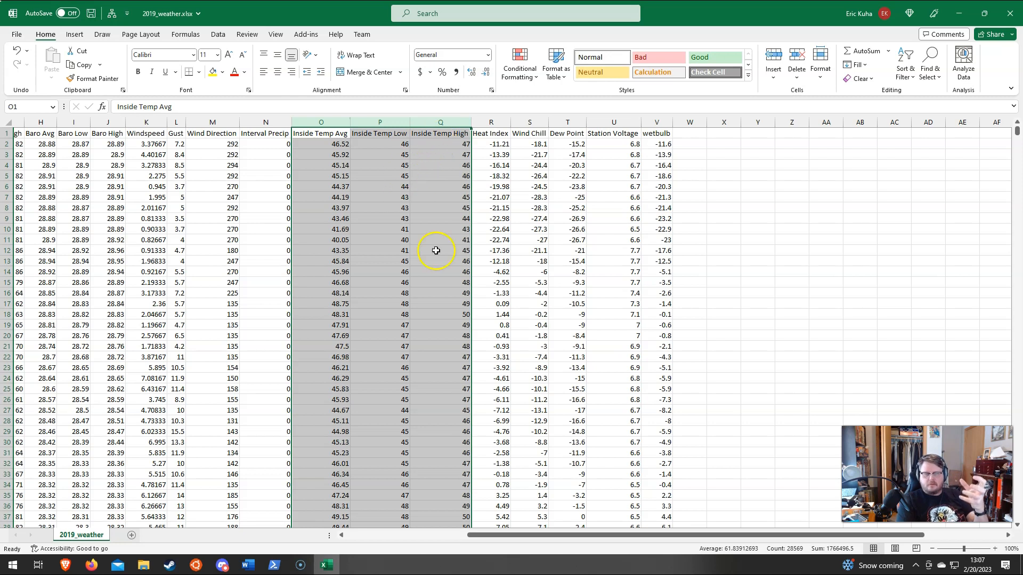
drag(41, 122, 112, 129)
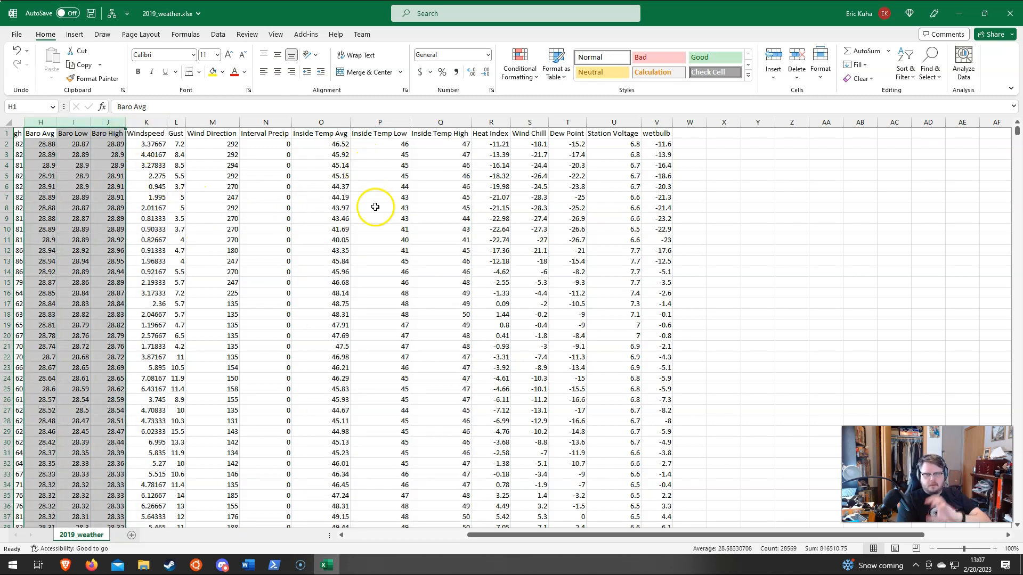
click(440, 219)
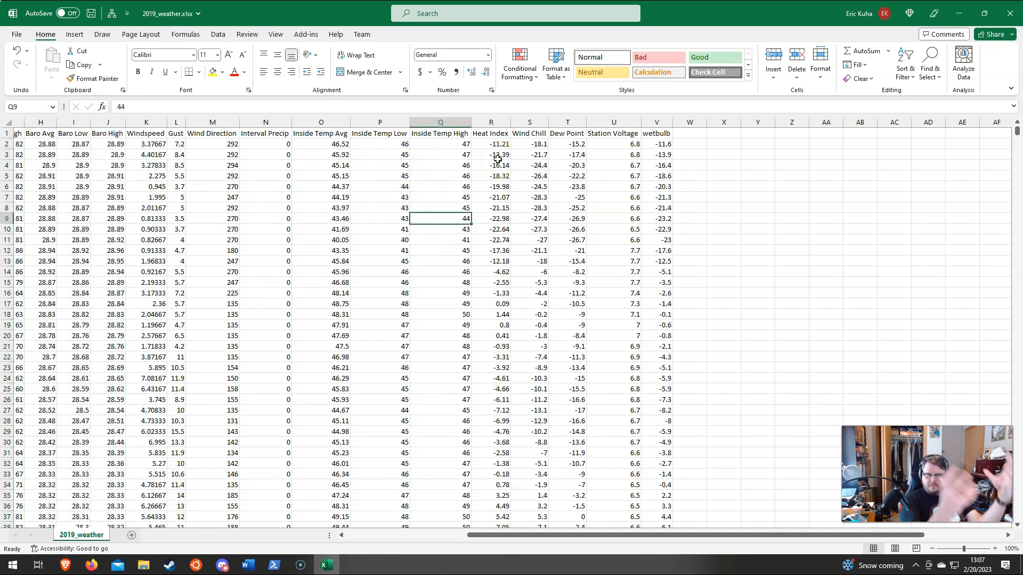
Step: Examine the Heat Index and Dew Point columns and the Station Voltage readings down the rows, and return to the header row
click(494, 122)
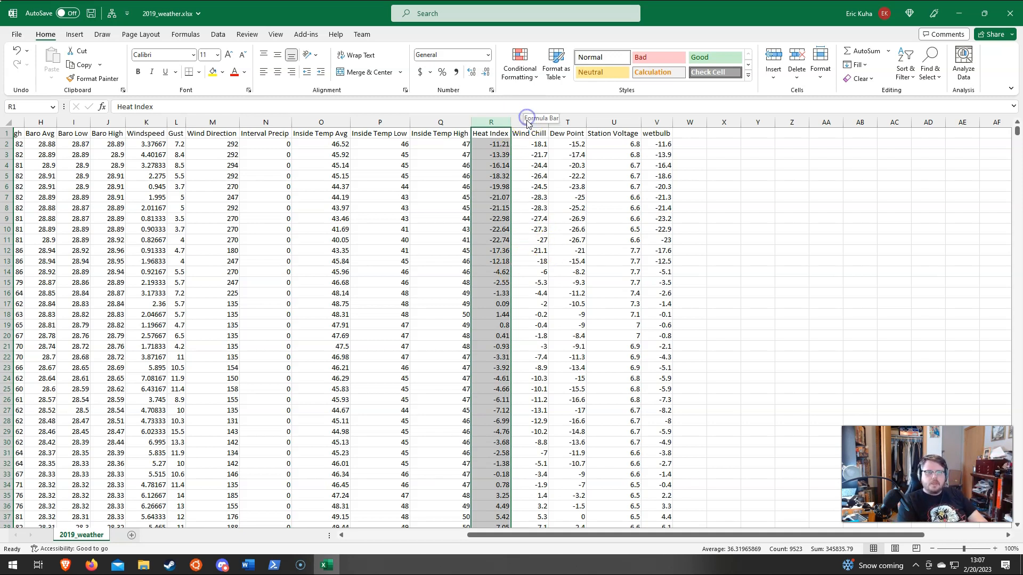
click(574, 122)
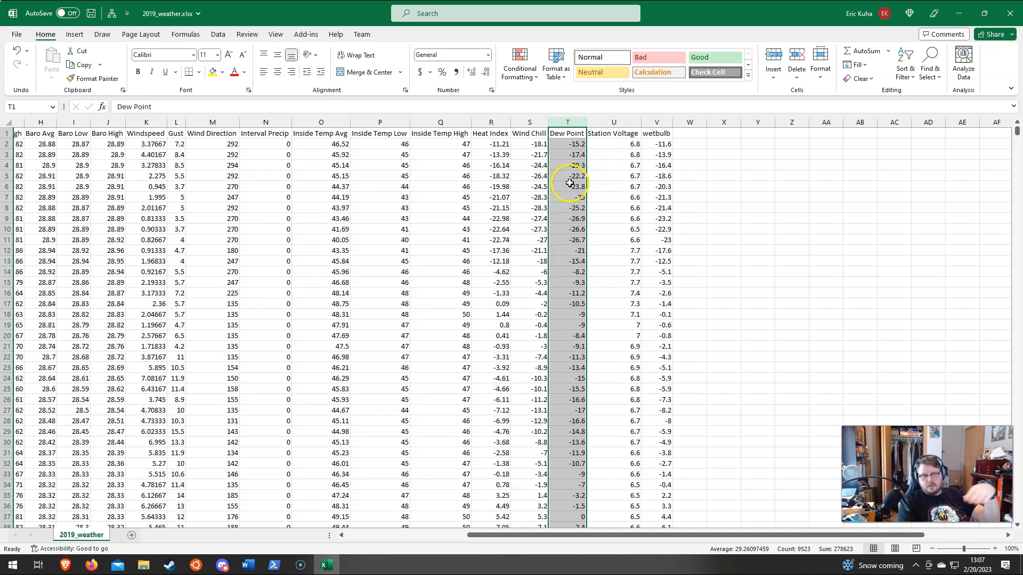
click(614, 124)
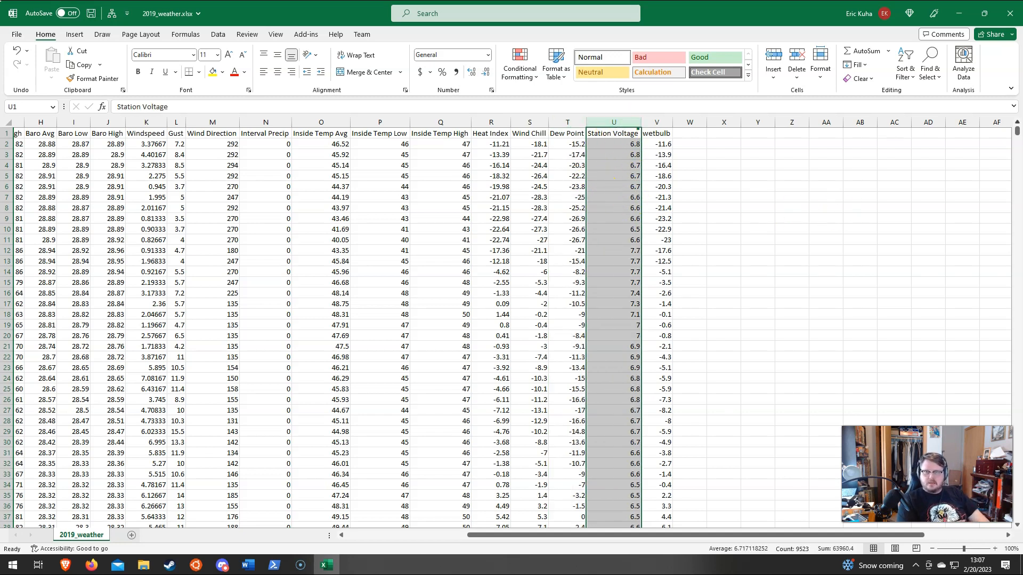
scroll(618, 256, down, 16)
scroll(608, 325, down, 17)
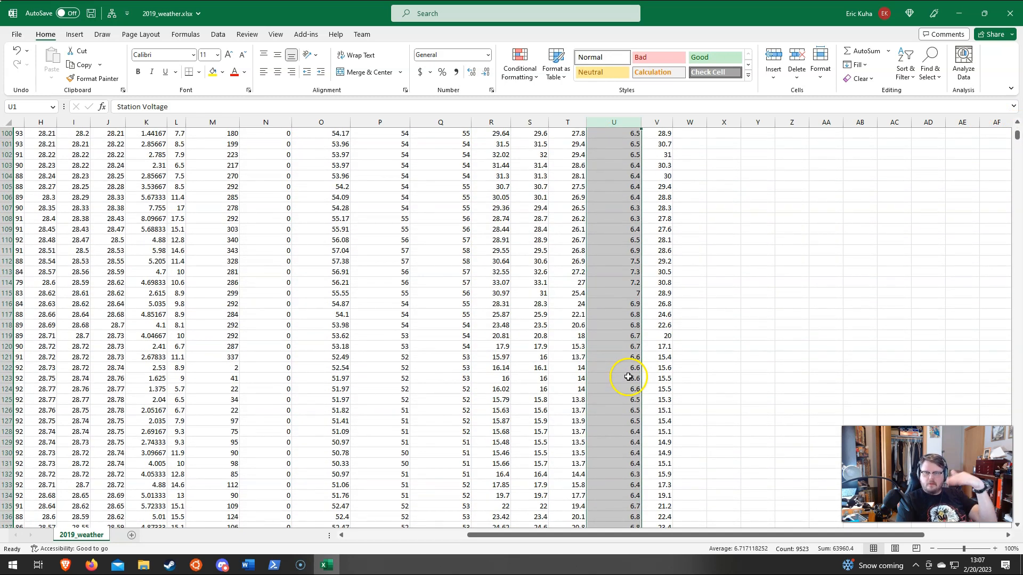
scroll(610, 365, down, 1)
scroll(610, 364, up, 20)
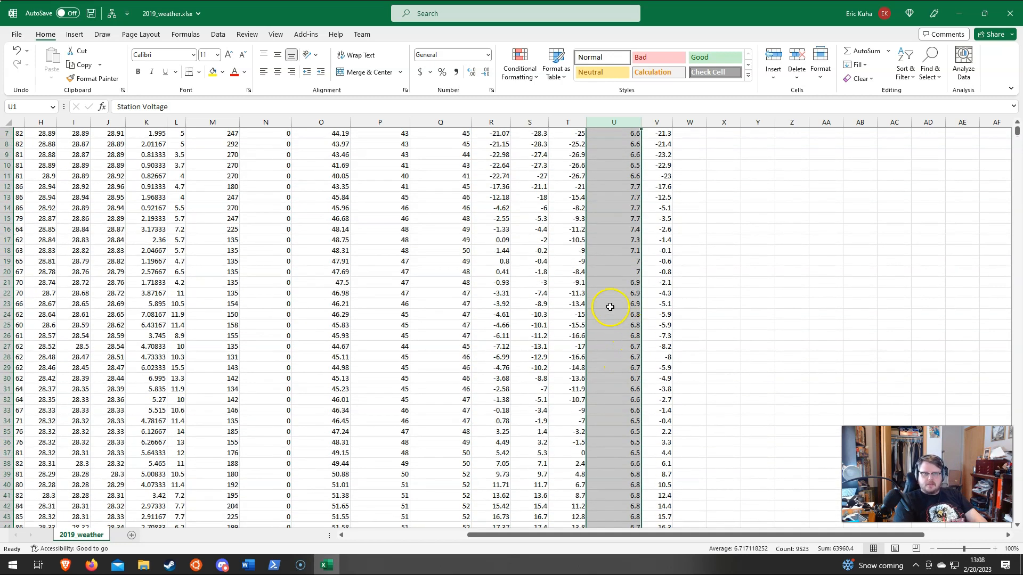
scroll(610, 307, up, 2)
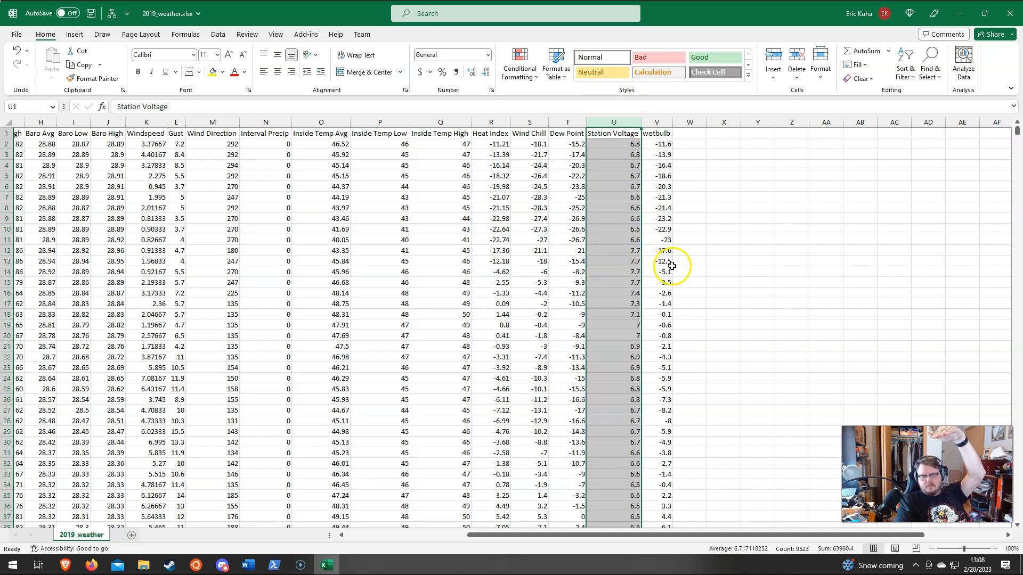
Step: Examine the wetbulb column's readings down the rows
click(656, 122)
drag(1015, 137, 998, 106)
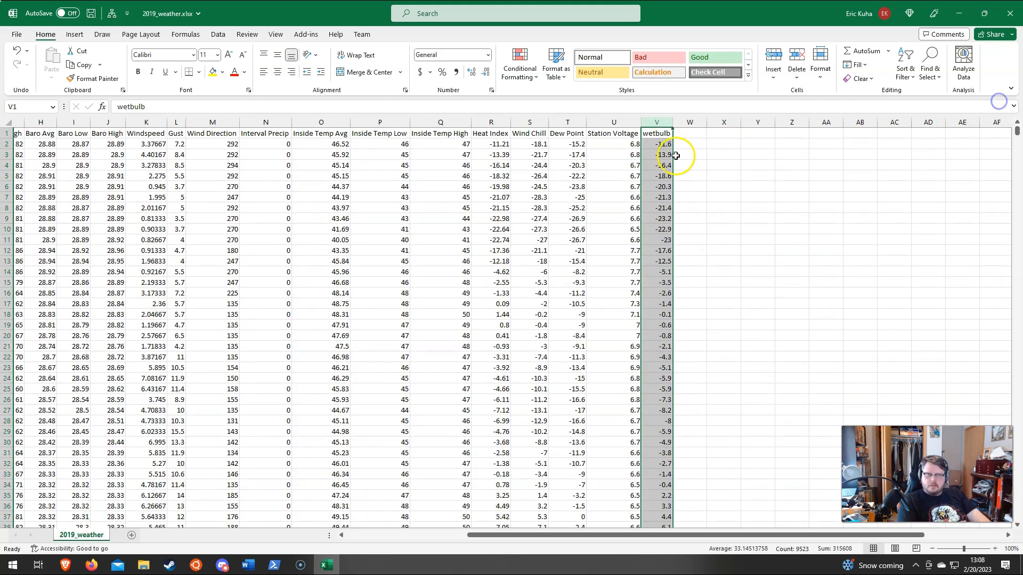
scroll(660, 173, down, 20)
scroll(657, 240, down, 20)
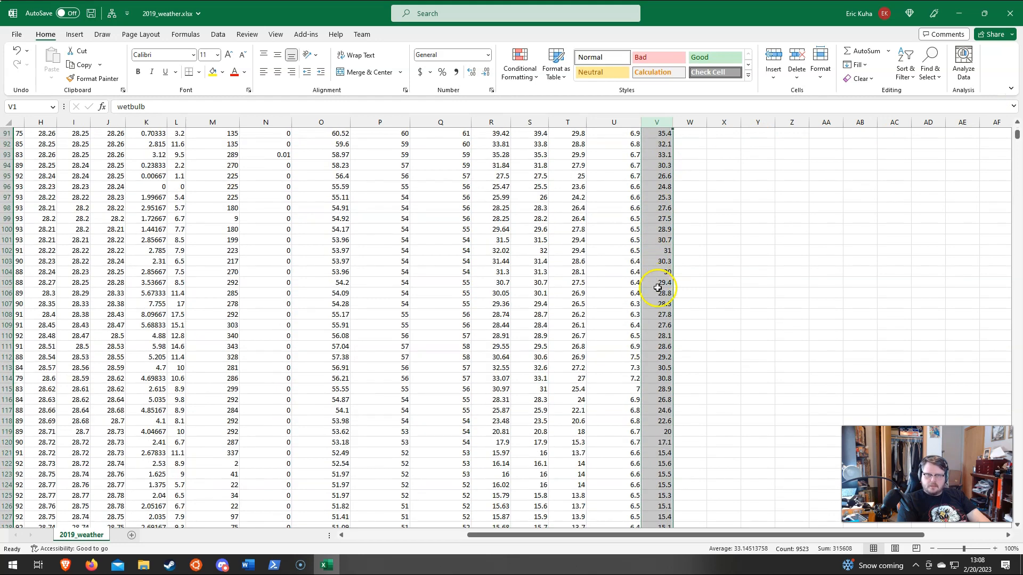
click(690, 279)
Step: Return to the beginning of the data and check the first wetbulb reading under the header
key(Home)
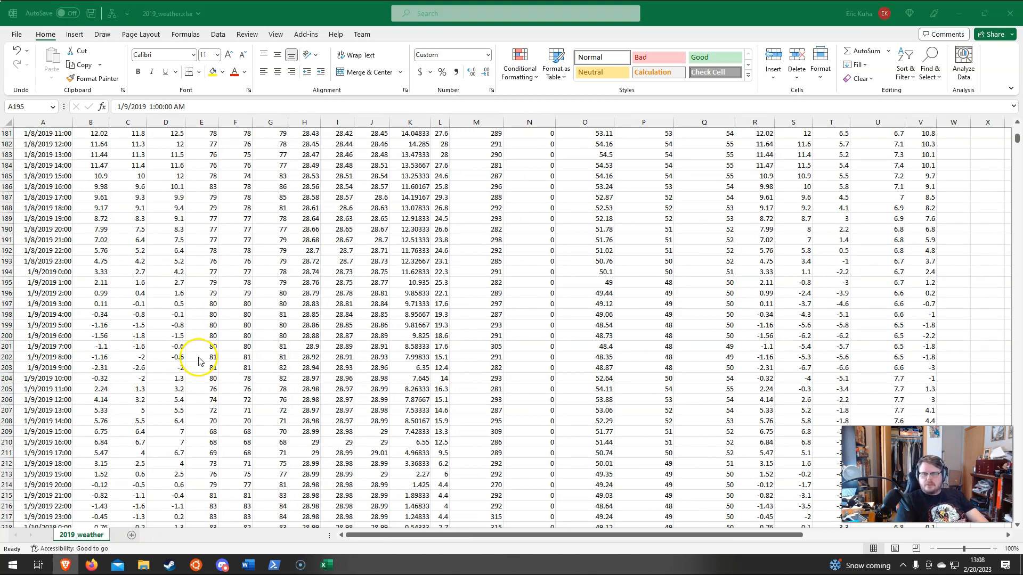
scroll(814, 237, up, 14)
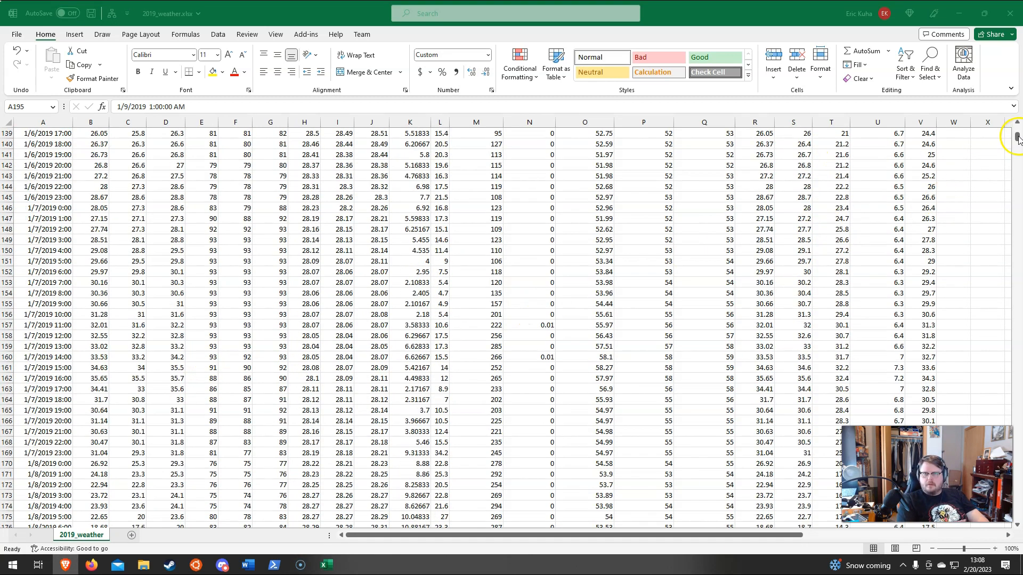
drag(1017, 138, 1017, 129)
click(921, 145)
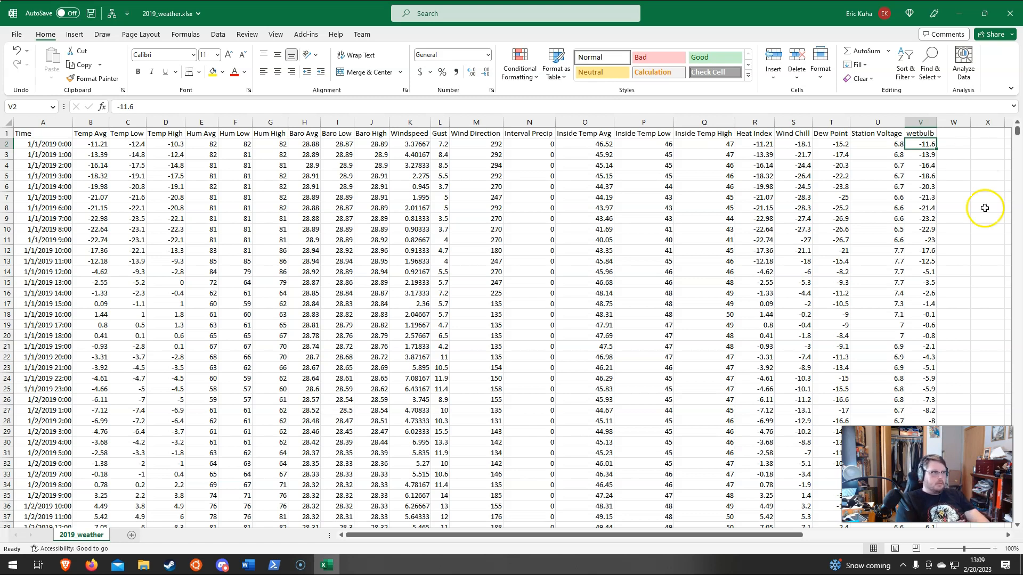
scroll(717, 224, down, 10)
scroll(726, 230, up, 10)
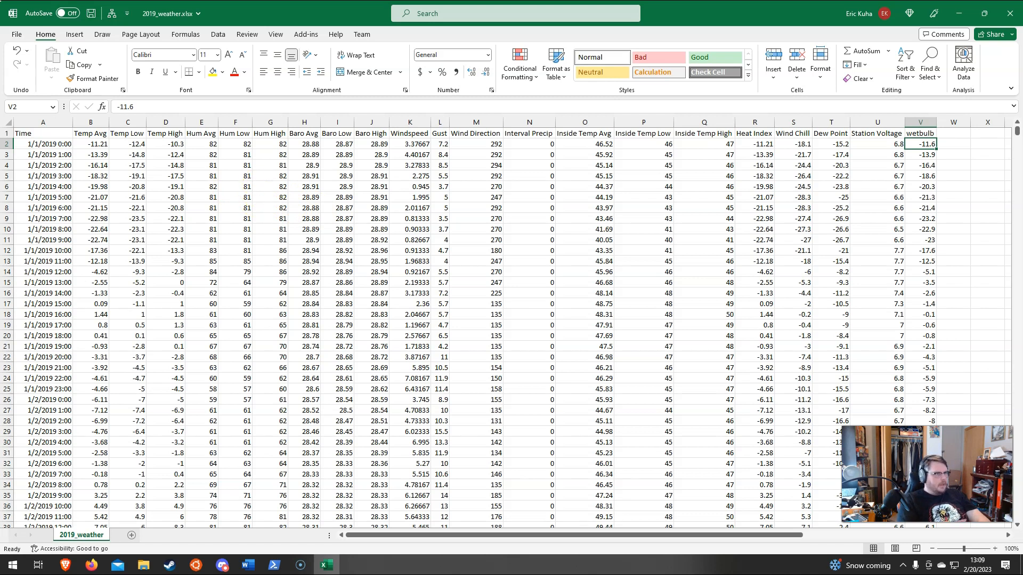
Step: Switch to the Project 4 - Advanced Weather Charting page in the browser and read the directions about familiarizing yourself with the data
key(alt+Tab)
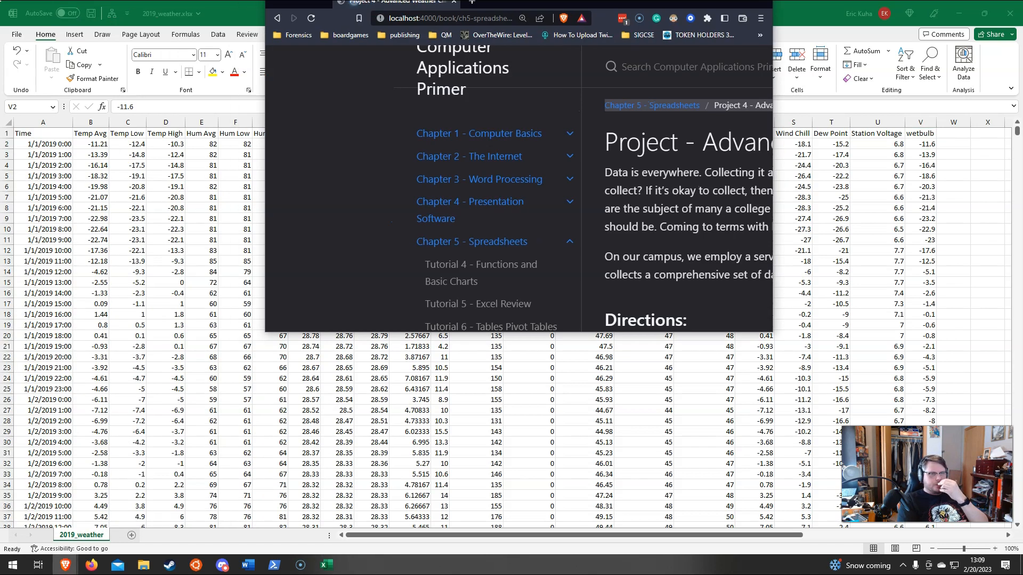
scroll(447, 305, down, 2)
scroll(415, 316, down, 1)
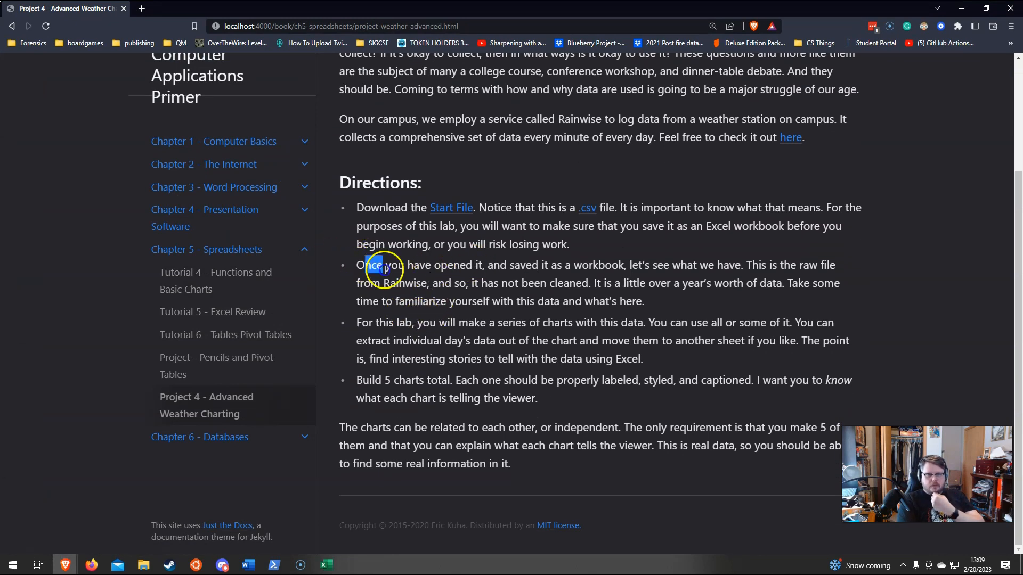
drag(364, 265, 655, 299)
click(655, 295)
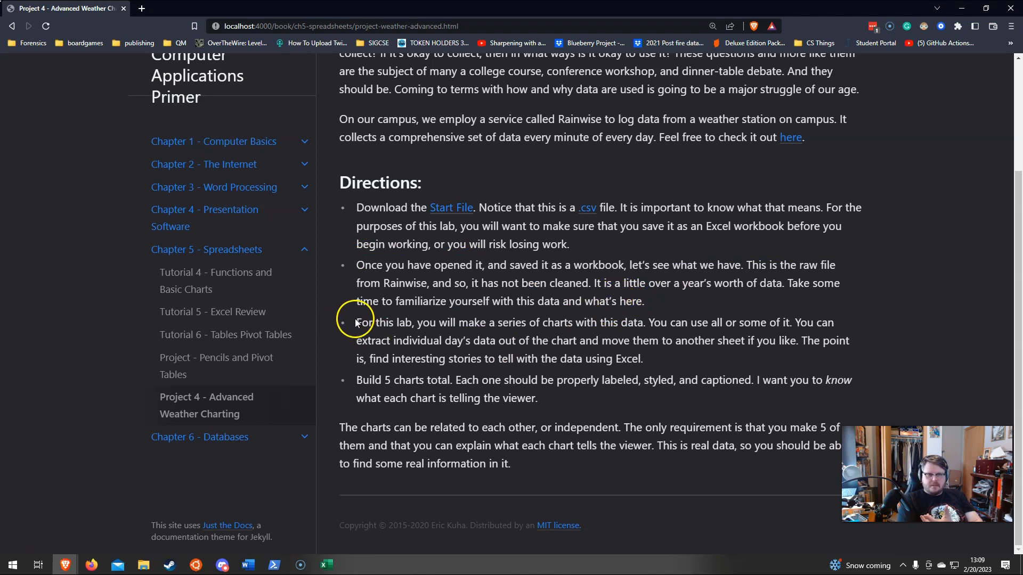
Step: Read the project direction about making a series of charts with this data
drag(362, 323, 642, 333)
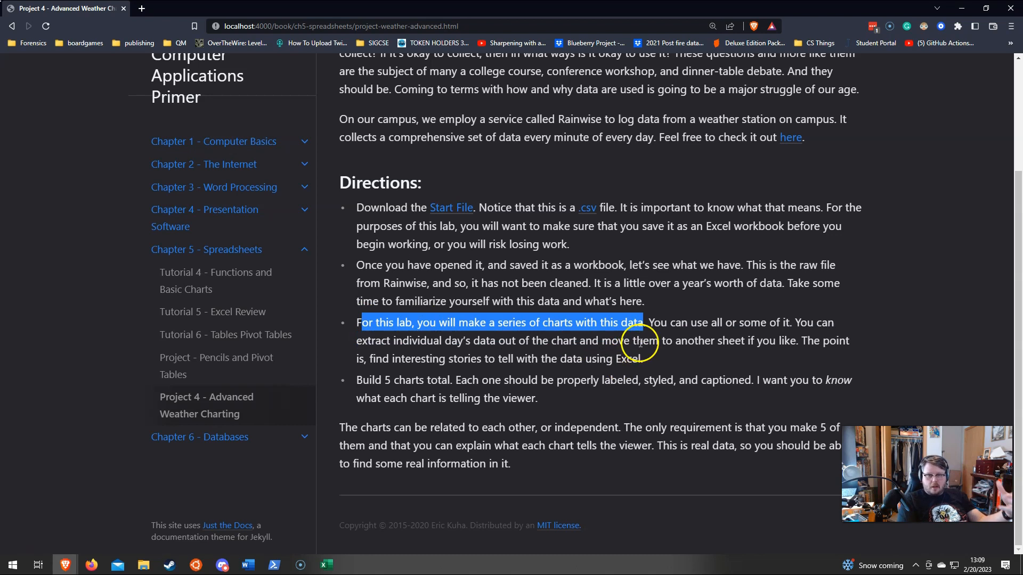
click(650, 354)
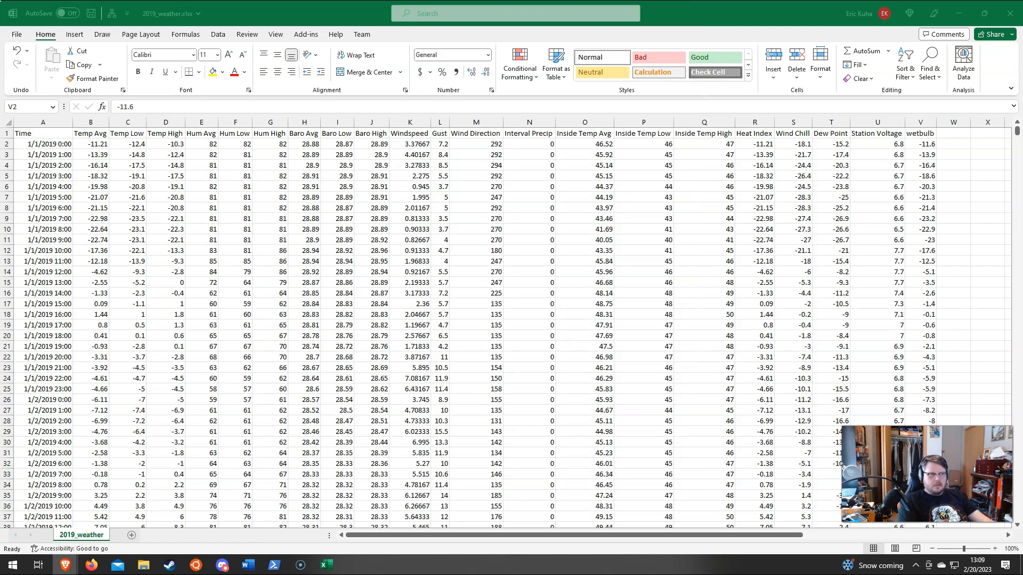
Step: Switch to the Excel workbook and copy the header and 1/1/2019 rows (1 to 25) of 2019_weather into a new sheet
click(132, 538)
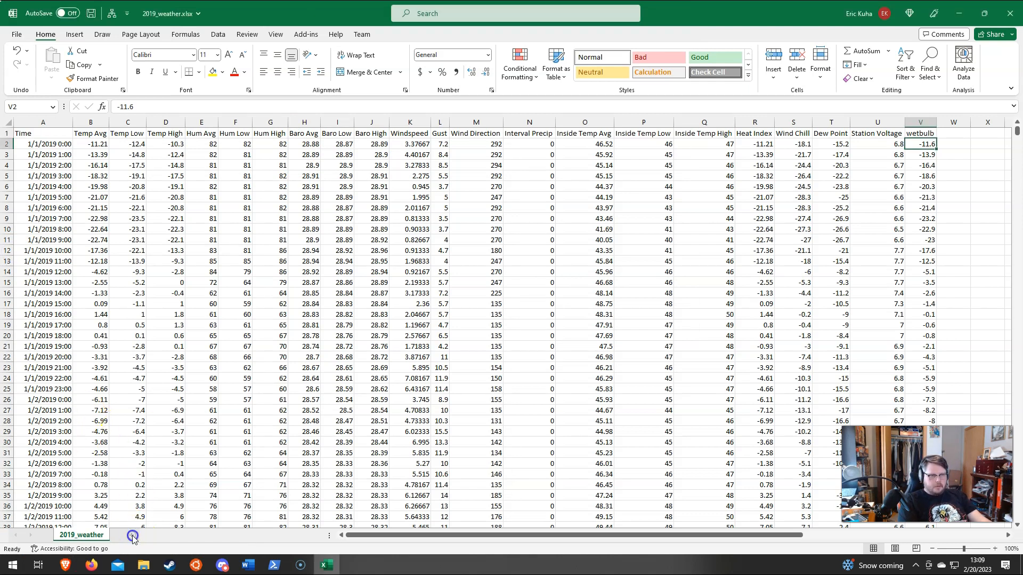
click(132, 536)
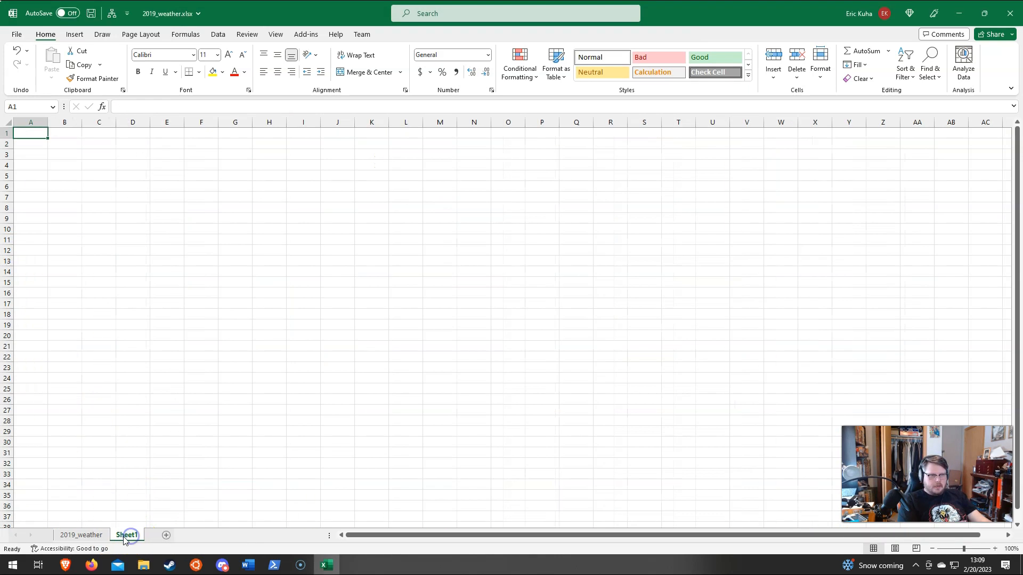
click(86, 535)
drag(5, 139, 16, 389)
key(ctrl+c)
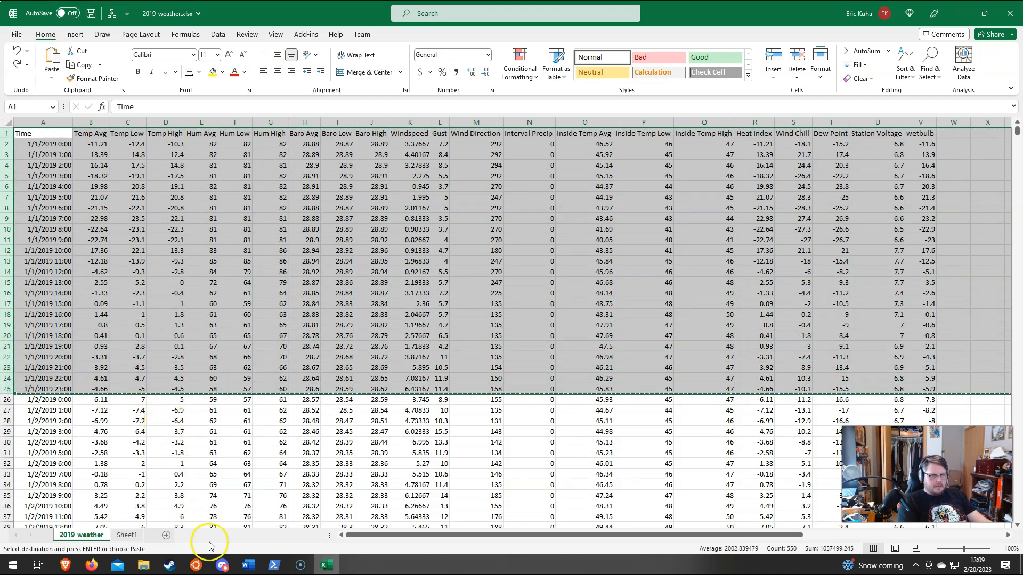
click(127, 536)
key(ctrl+v)
click(131, 409)
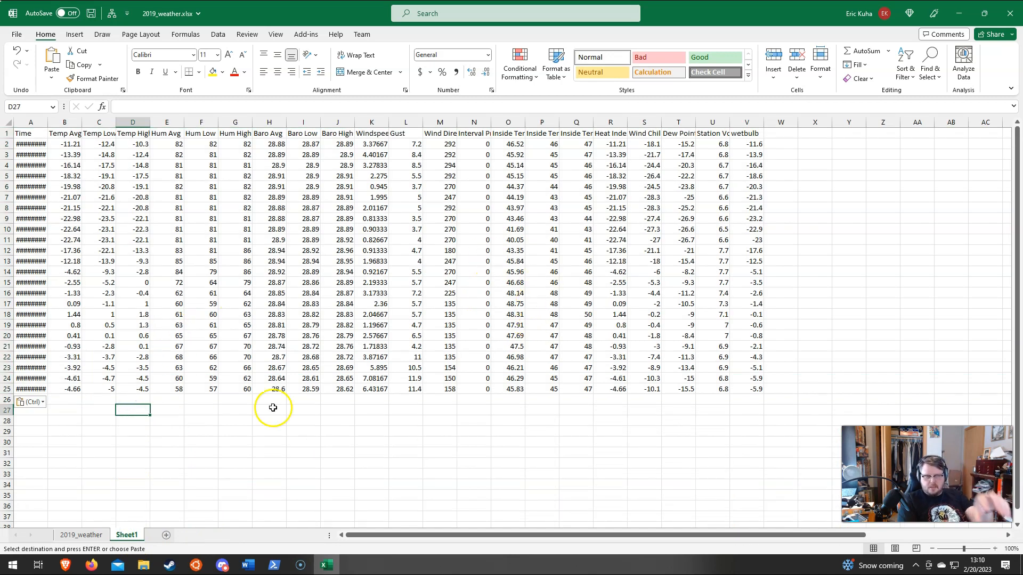
Step: Rename the new sheet 1-1-2019 and autofit its Time column so the dates display in full
click(121, 536)
text(1-1)
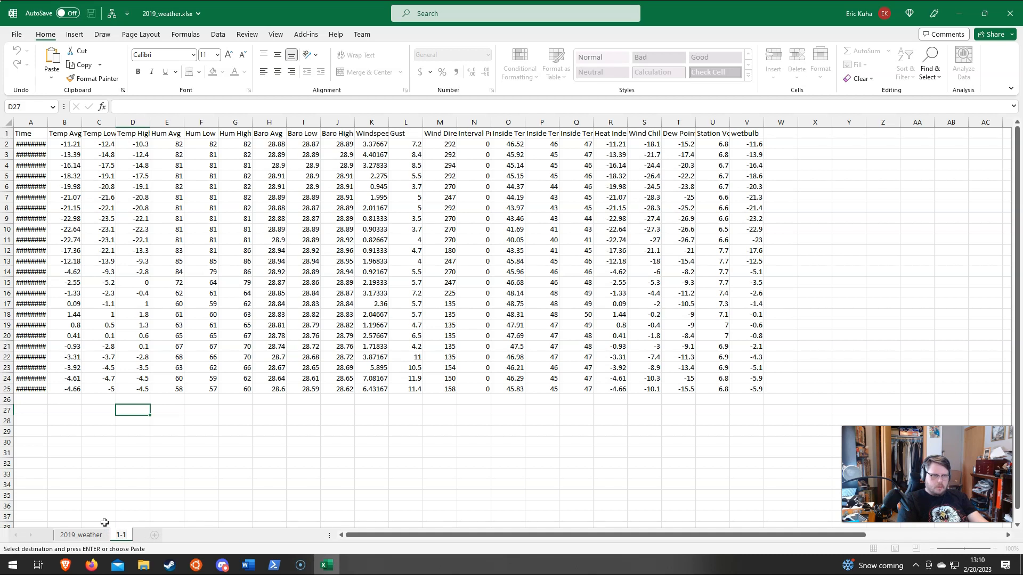
text(-2019)
key(Return)
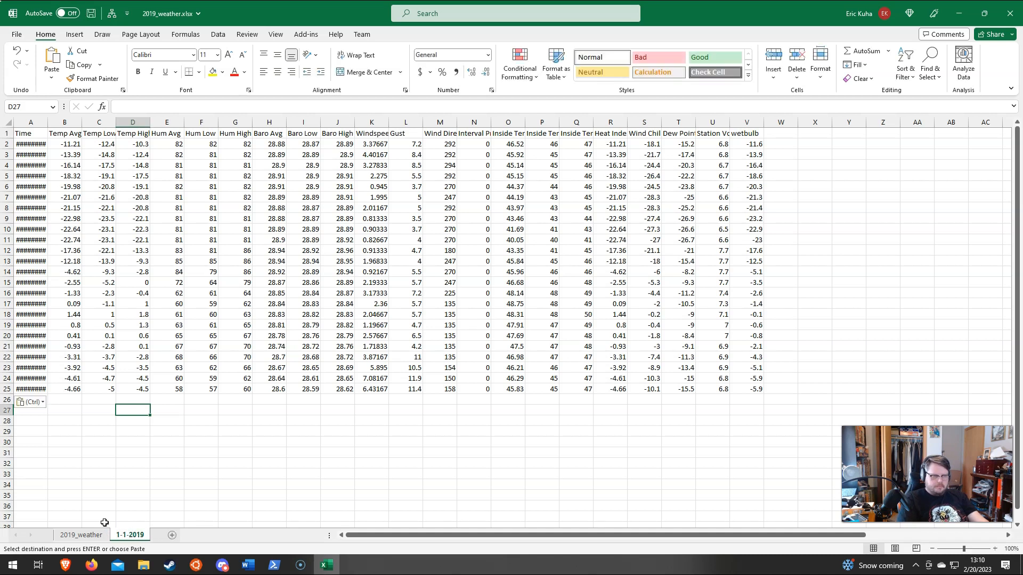
double_click(46, 120)
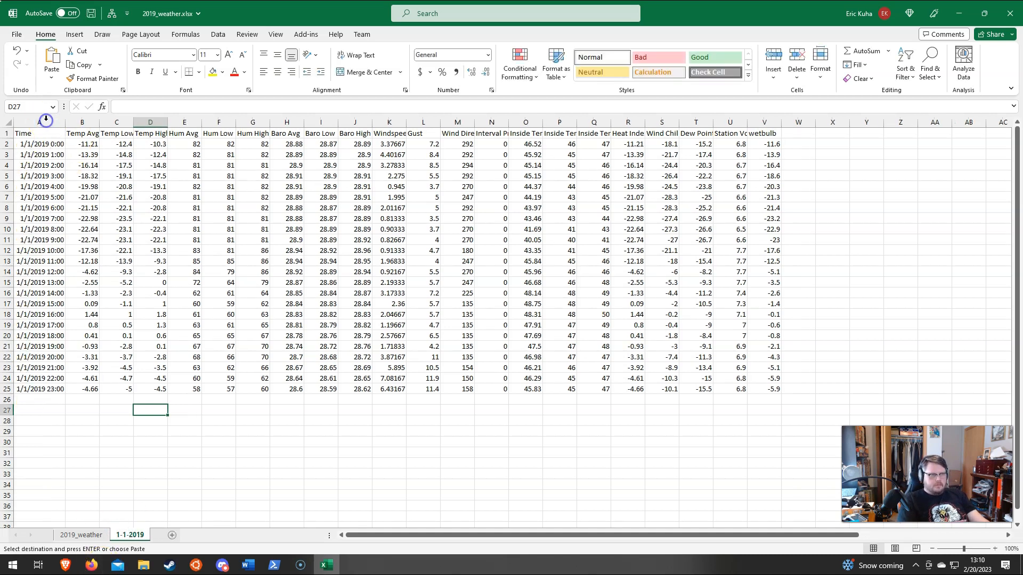
Step: Return to the 2019_weather sheet, clear the copied range's marker and select the Time header cell
click(81, 535)
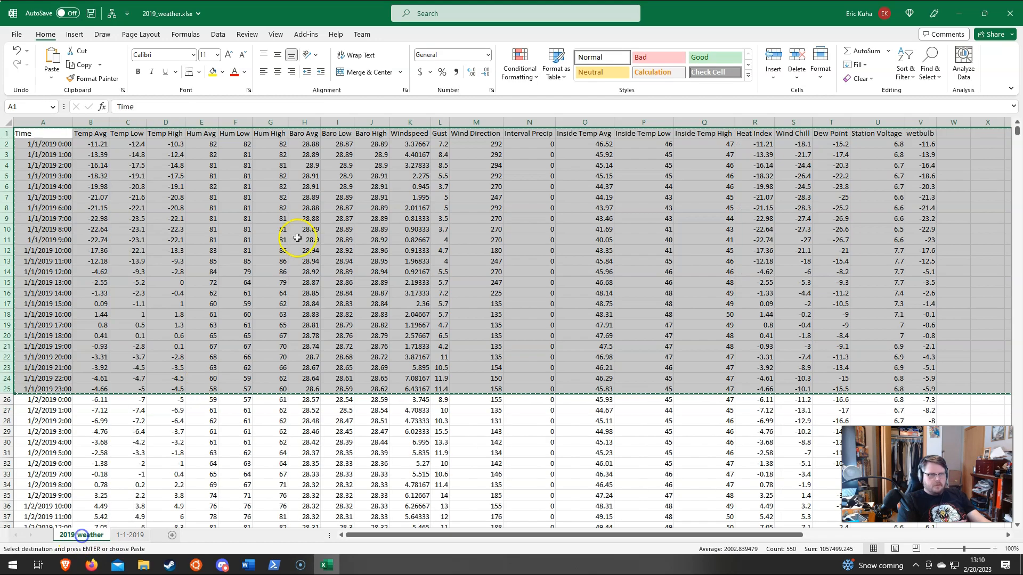
triple_click(430, 415)
scroll(403, 372, up, 14)
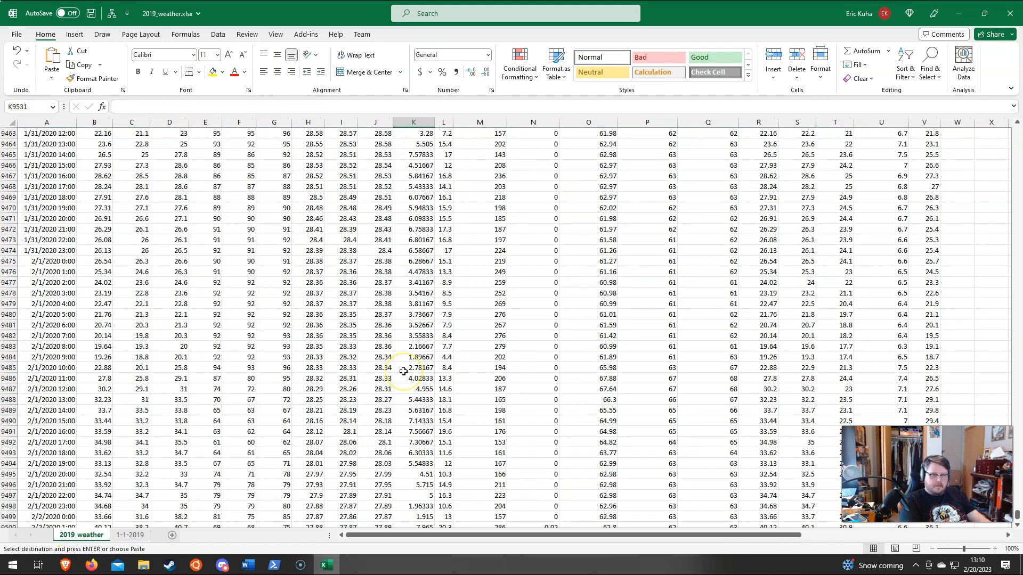
key(ctrl+Home)
double_click(216, 277)
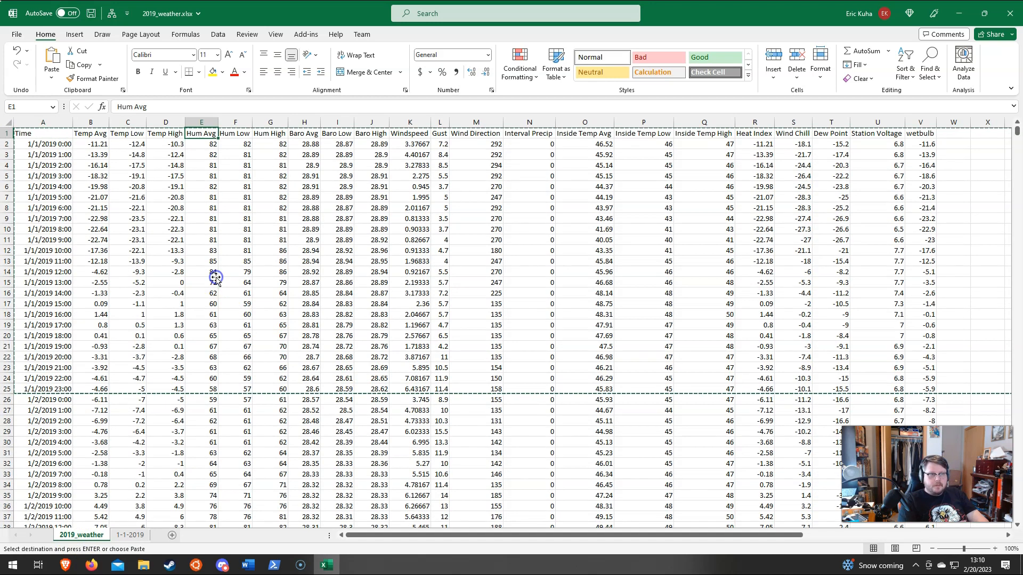
double_click(87, 186)
click(32, 133)
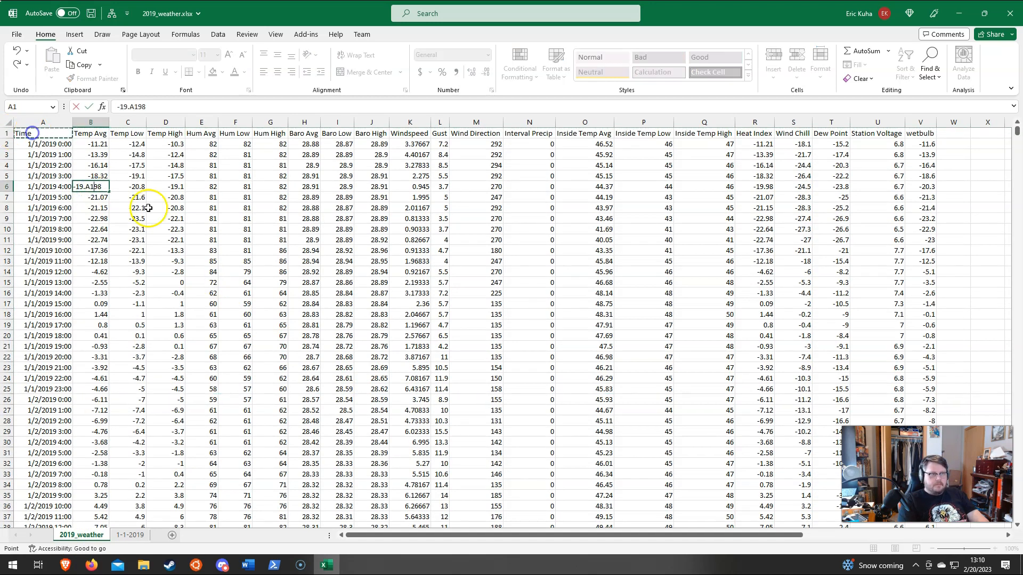
key(Escape)
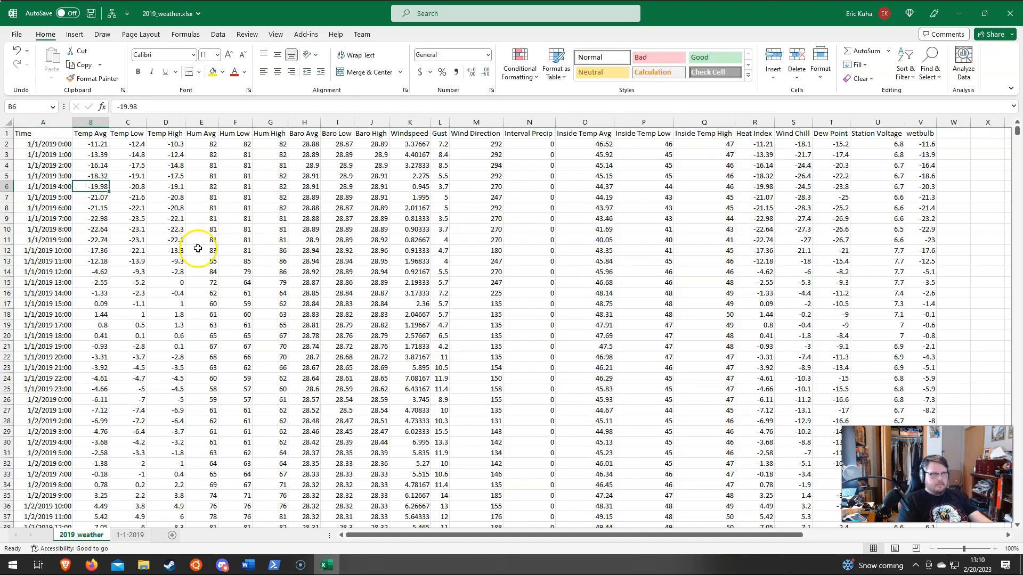
click(35, 137)
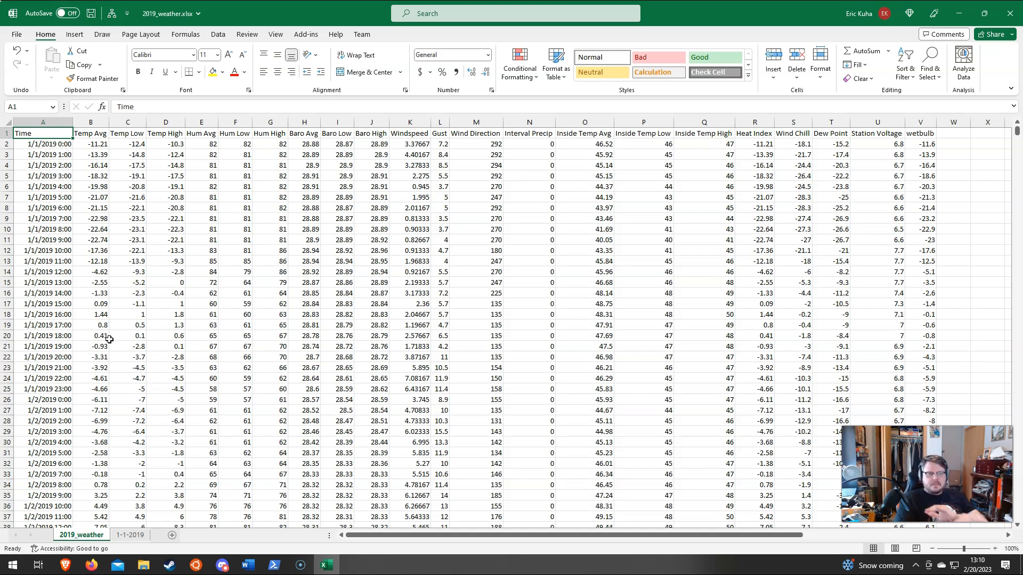
Step: Look through the hourly readings for the first days of January 2019 and return to the header row
scroll(491, 317, down, 8)
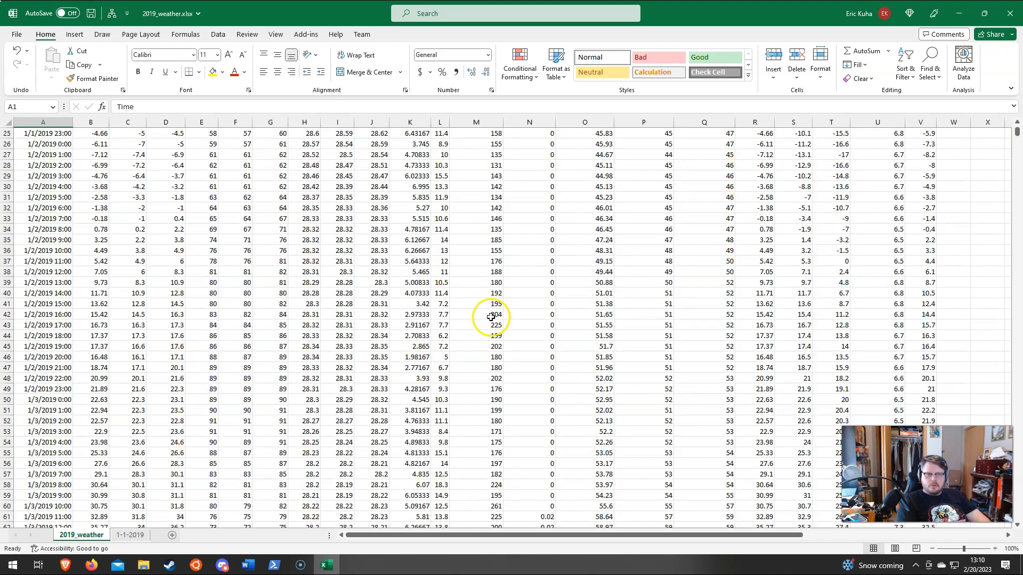
scroll(490, 316, down, 8)
scroll(491, 317, down, 4)
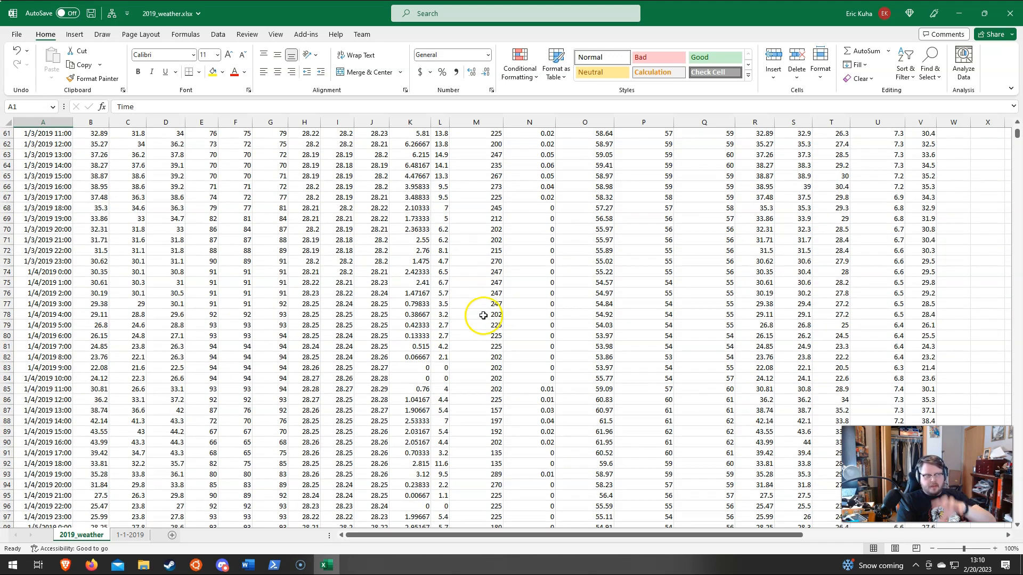
scroll(481, 314, up, 2)
scroll(485, 314, up, 3)
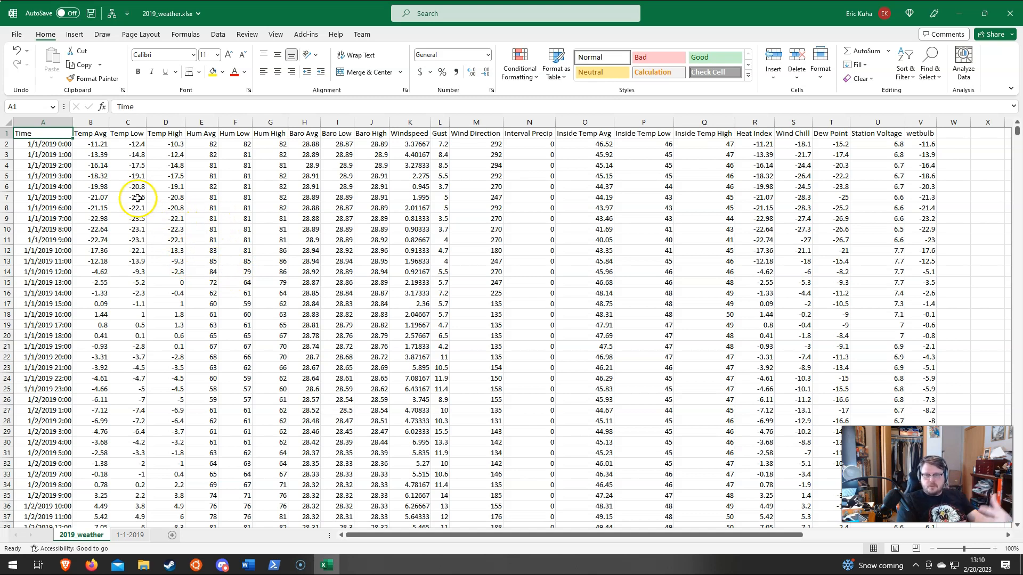
Step: Insert a 2-D line chart of the full Time and Temp Avg columns on the 2019_weather sheet
click(48, 123)
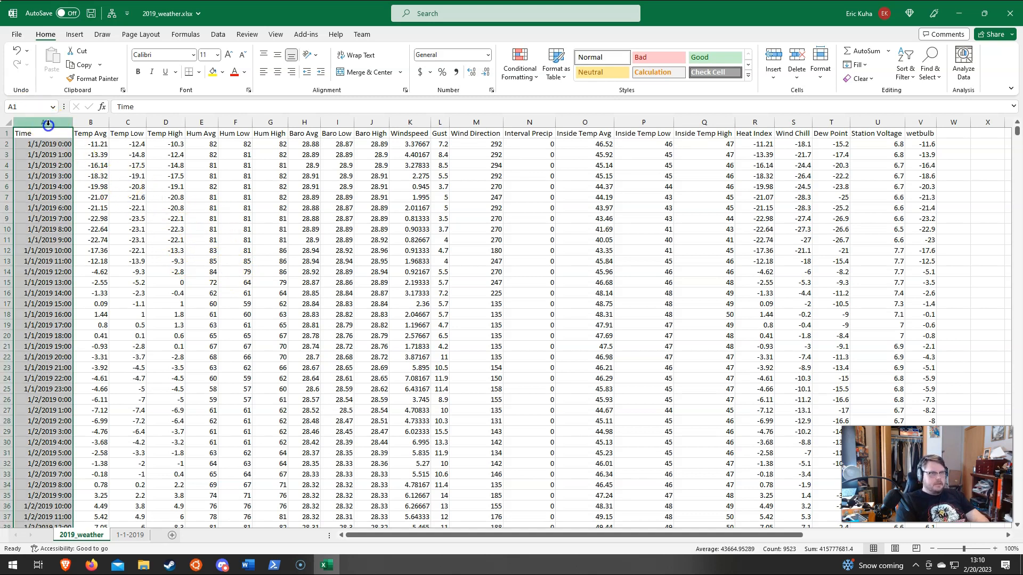
click(126, 205)
click(38, 125)
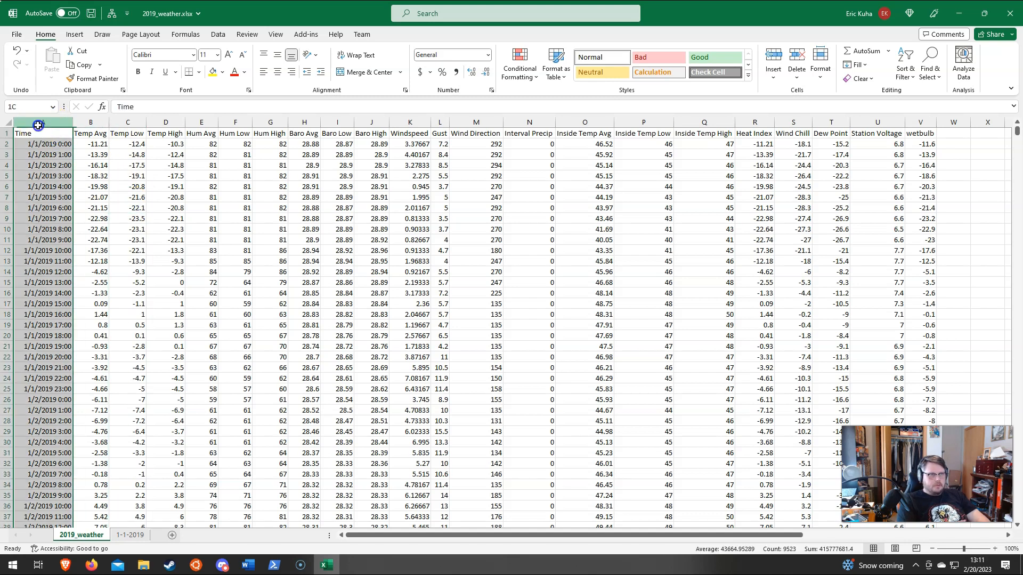
drag(38, 125, 96, 130)
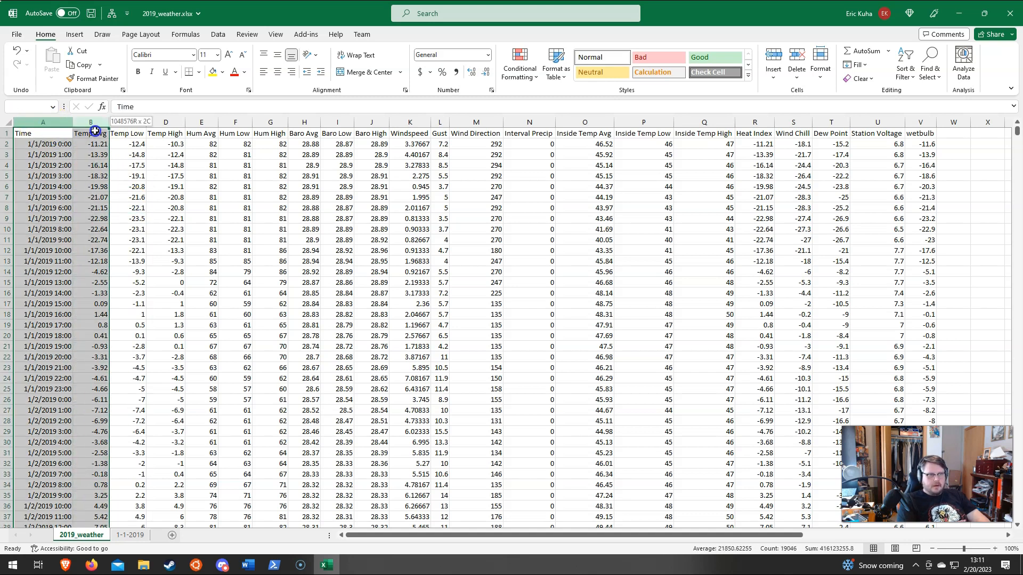
click(83, 34)
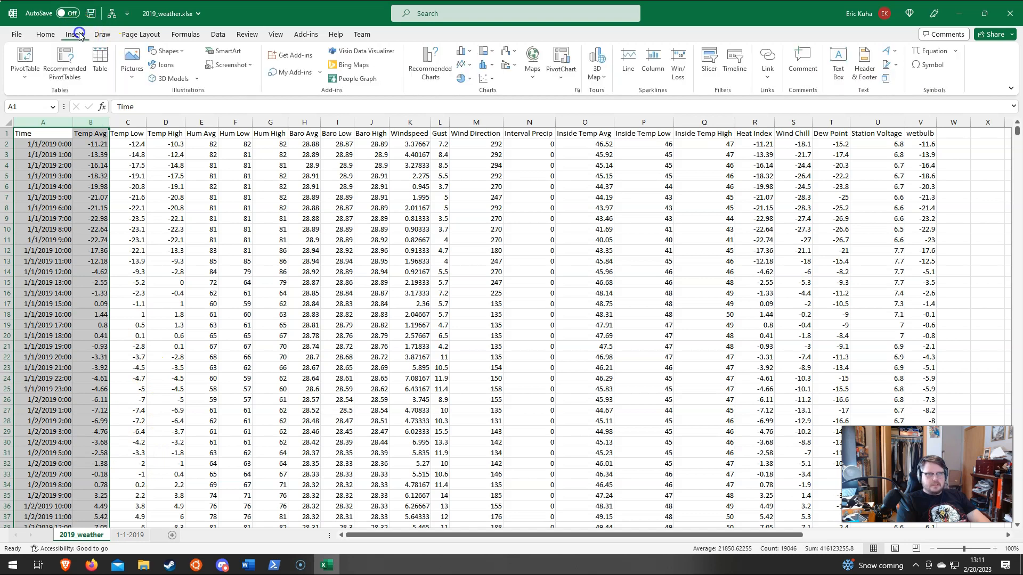
click(464, 64)
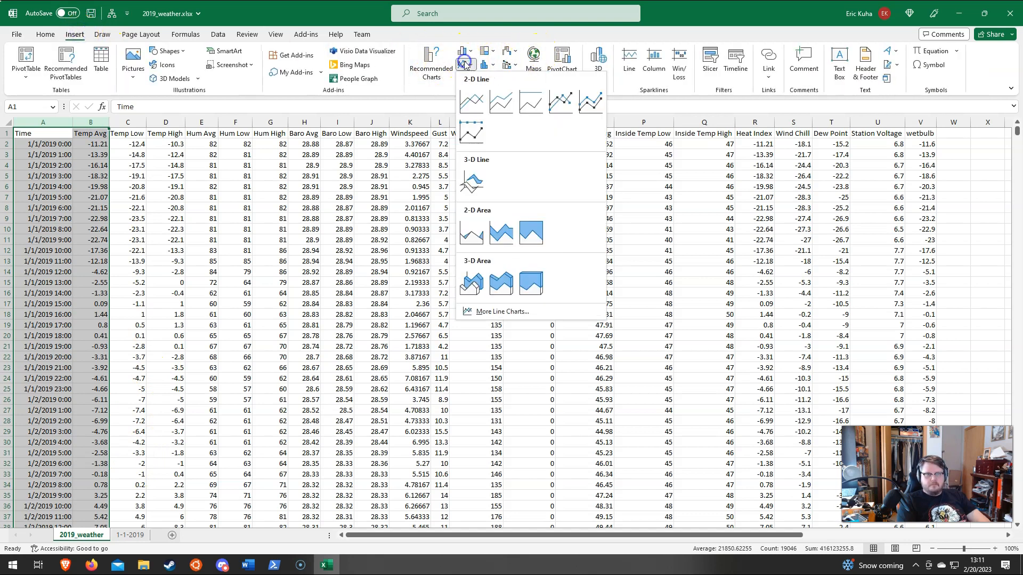
click(469, 101)
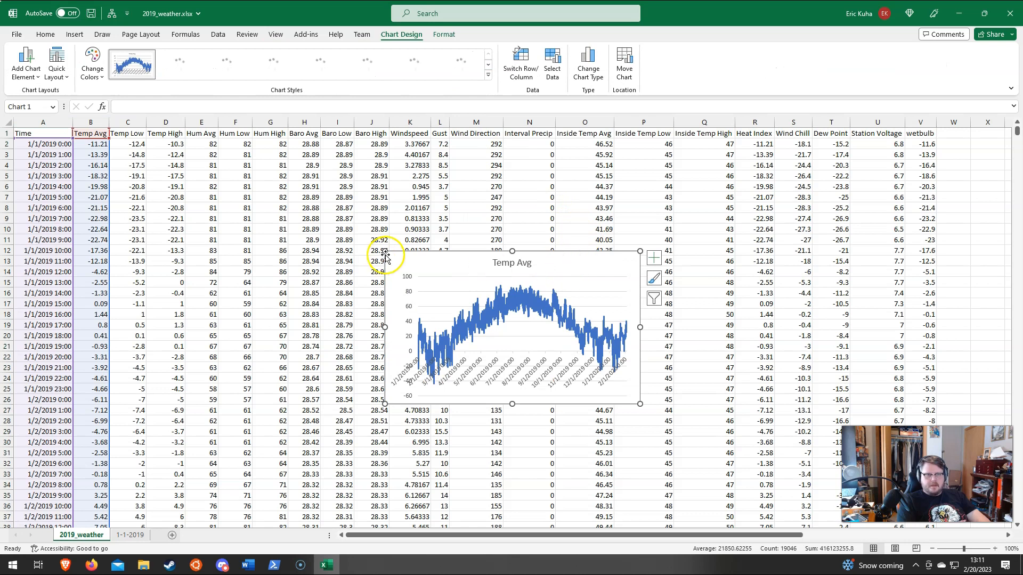
Step: Enlarge the full-year Temp Avg chart to inspect its temperature curve, and delete the chart
drag(385, 252, 171, 193)
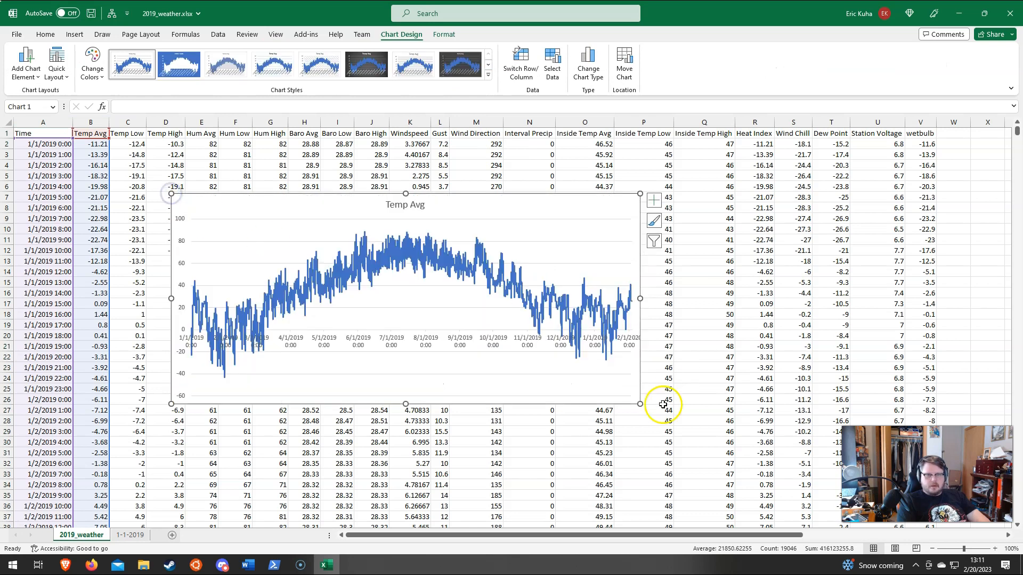
drag(640, 404, 701, 434)
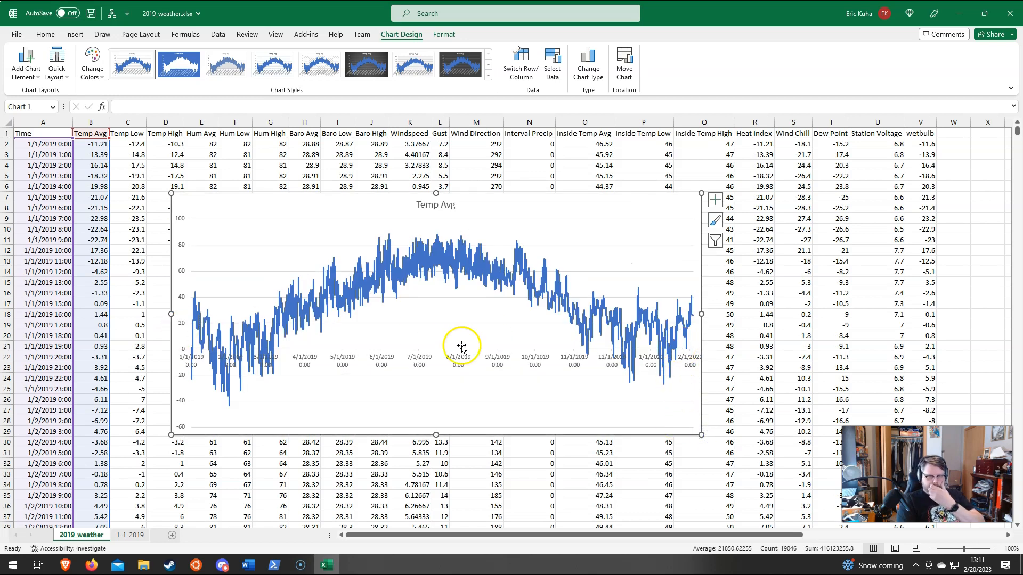
drag(700, 438, 741, 456)
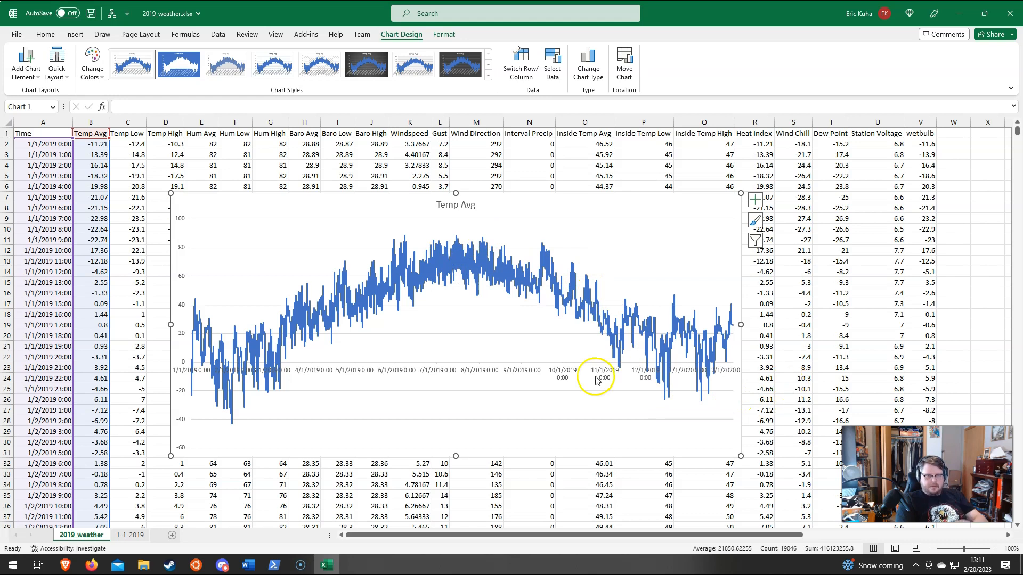
mouse_move(514, 263)
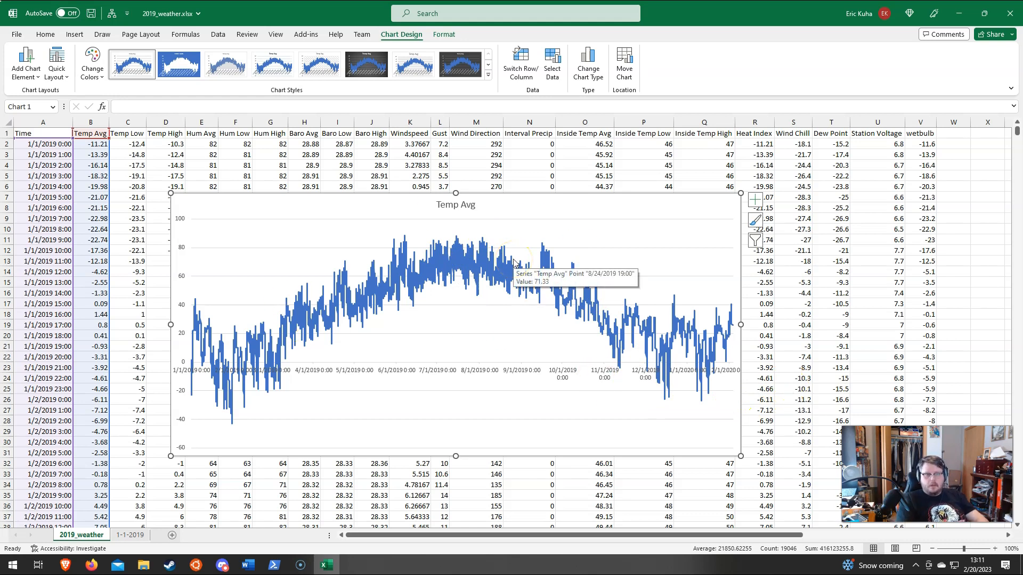
drag(237, 210, 297, 181)
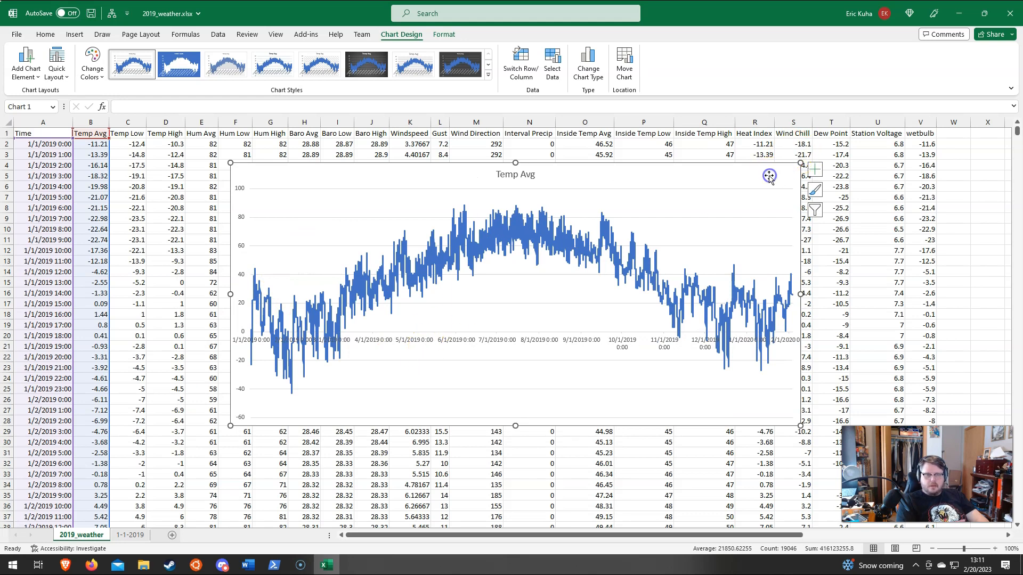
key(Delete)
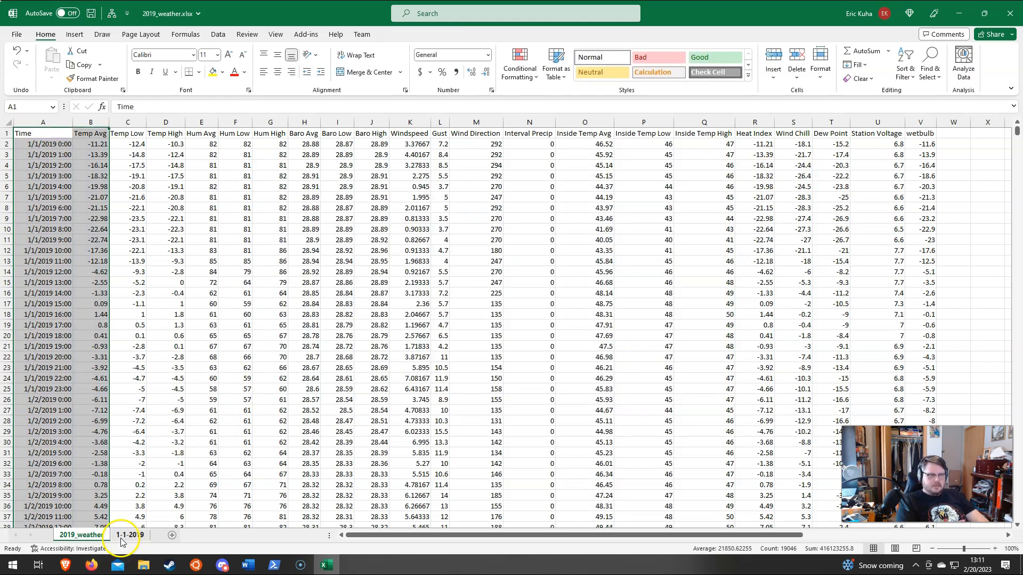
Step: Insert a 2-D line chart of the Time and Temp Avg columns on the 1-1-2019 sheet and enlarge it
click(127, 535)
drag(38, 119, 88, 120)
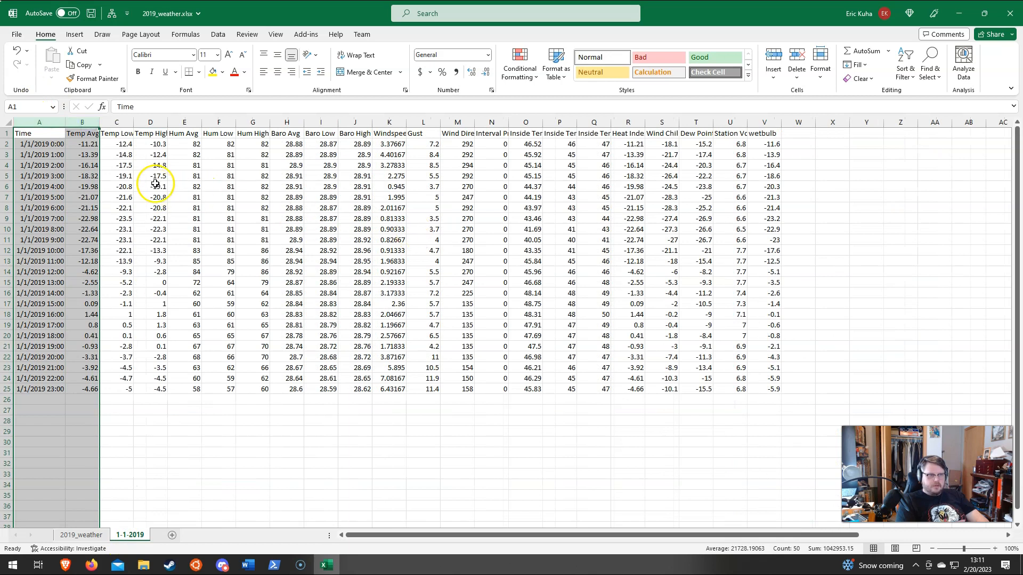
click(75, 38)
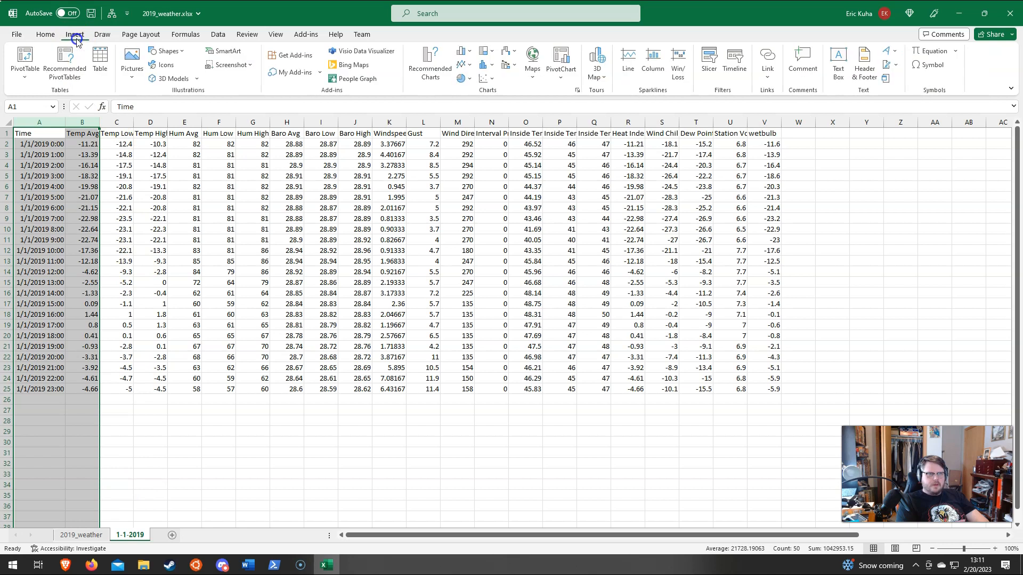
click(466, 63)
click(472, 102)
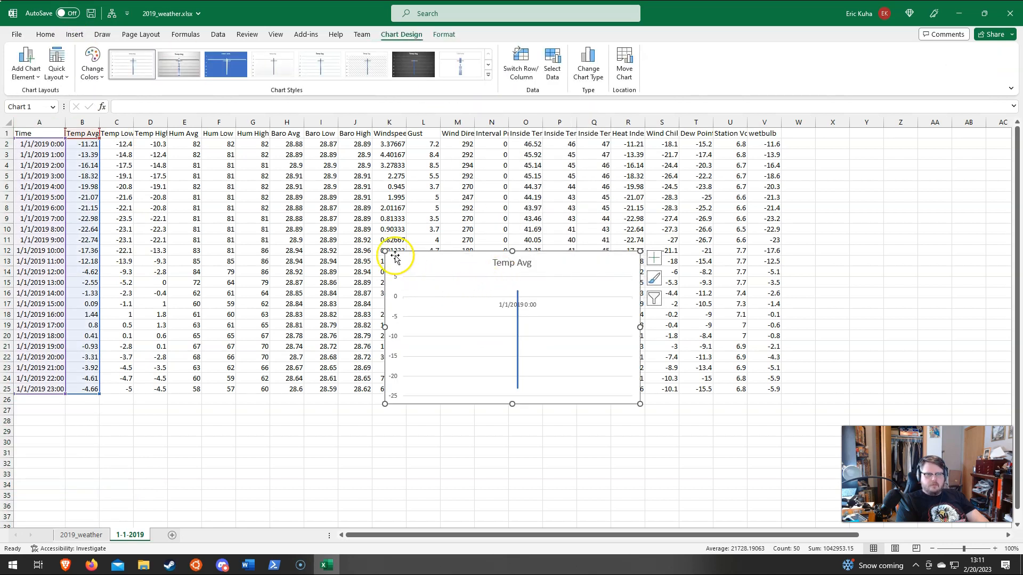
drag(386, 250, 230, 232)
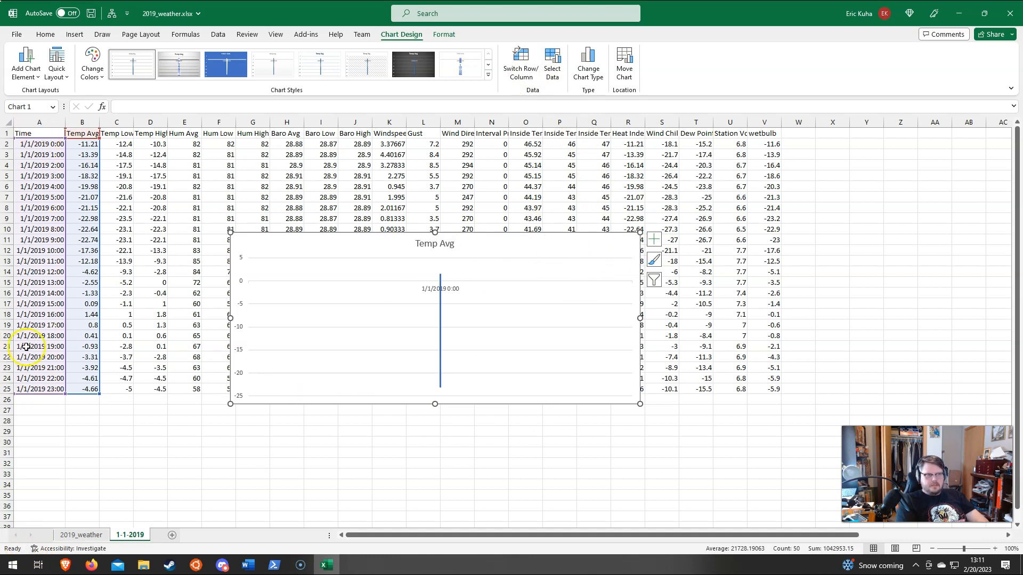
click(47, 126)
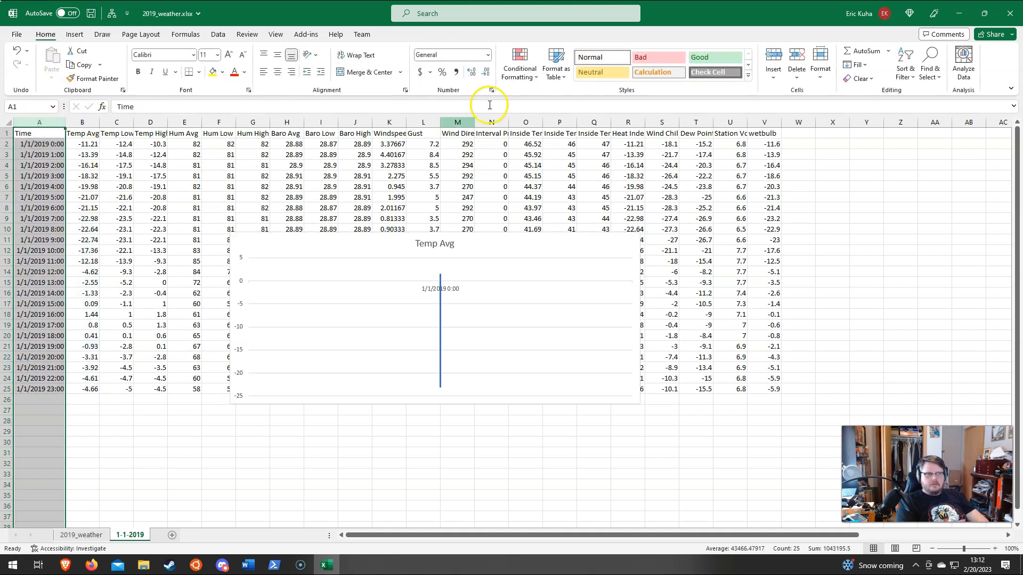
click(468, 257)
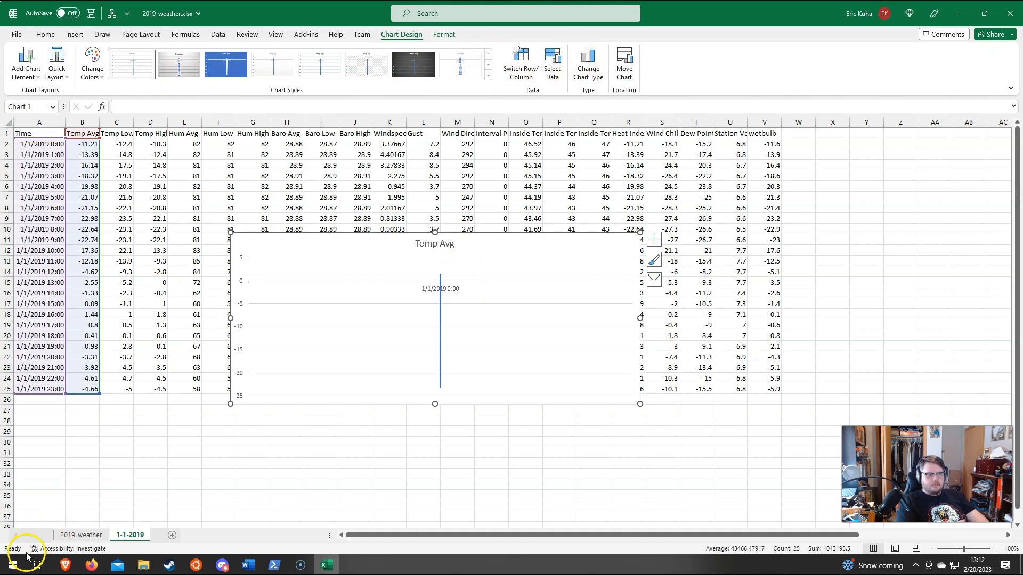
key(Escape)
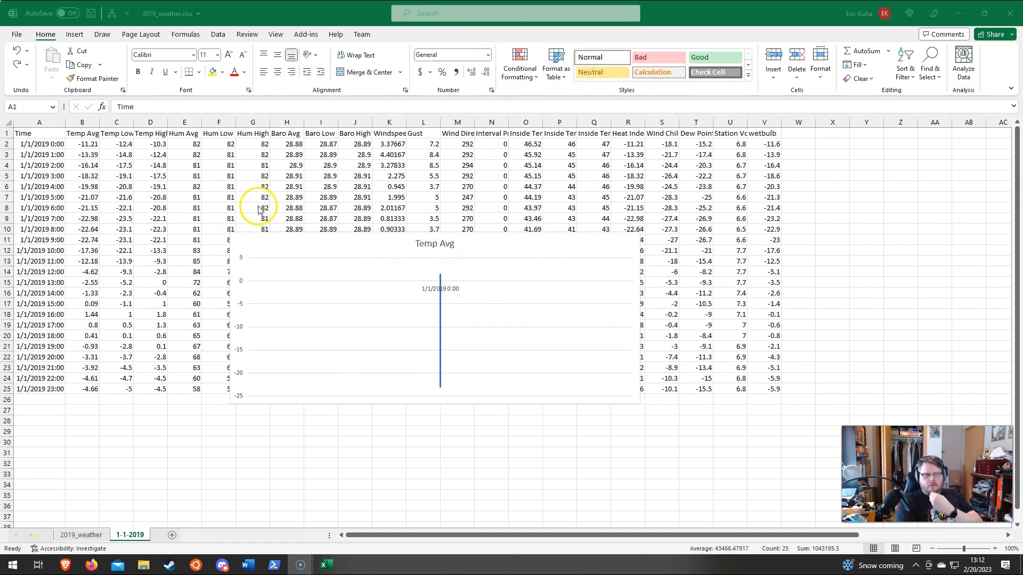
Step: Insert and enlarge a 2-D line chart of Time and Temp Avg on the 2019_weather sheet, and select the January 1 times
click(83, 534)
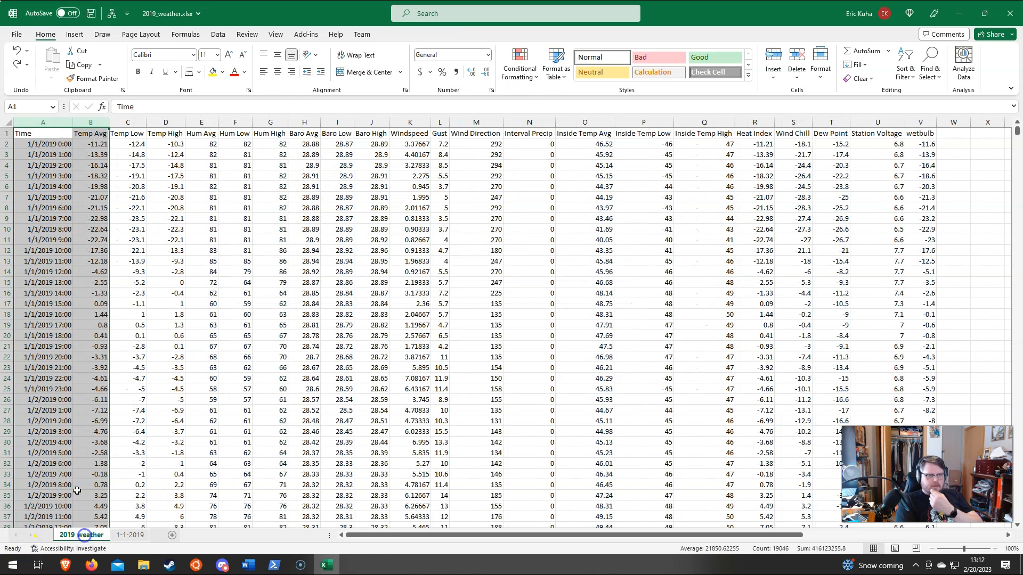
click(76, 35)
click(470, 64)
click(472, 101)
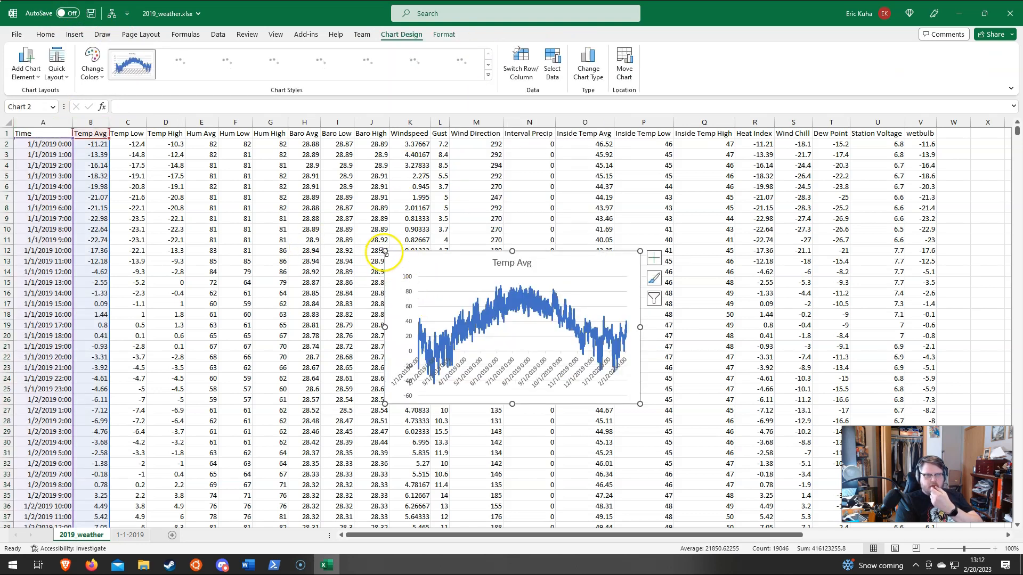
drag(384, 251, 207, 192)
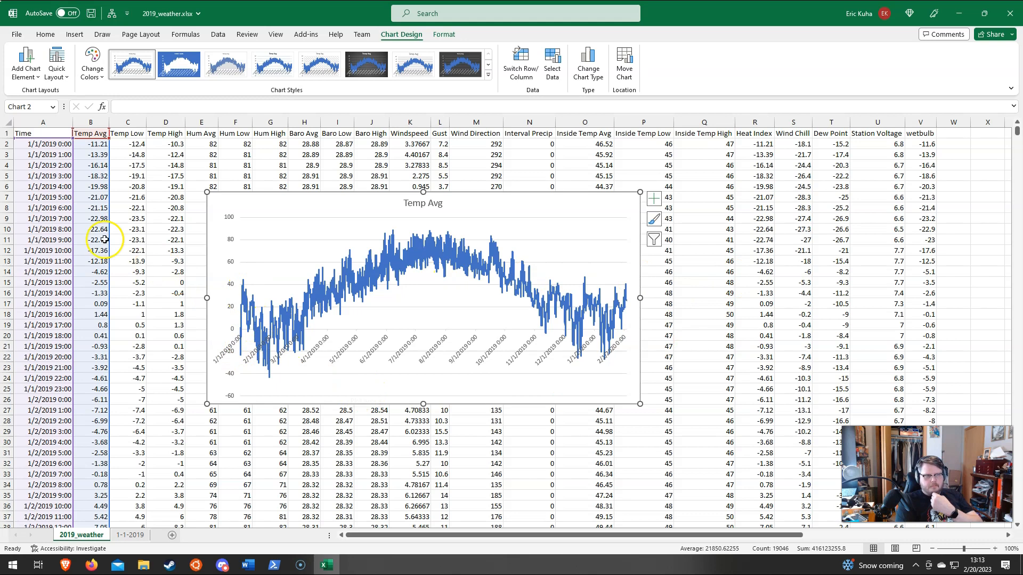
drag(64, 149, 60, 384)
drag(35, 146, 41, 376)
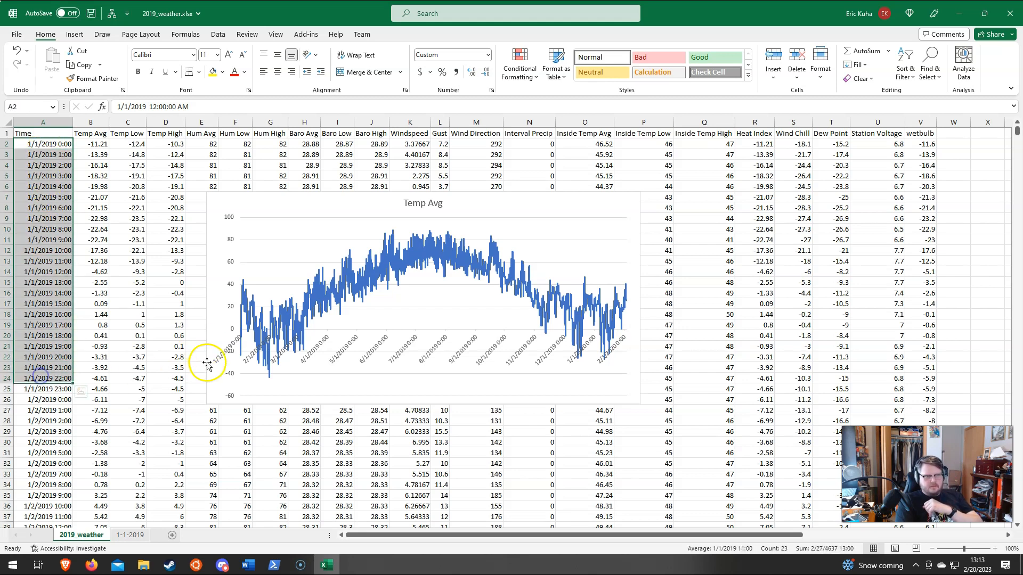
Step: Apply the Time number format to the Time column on the 1-1-2019 sheet
click(132, 542)
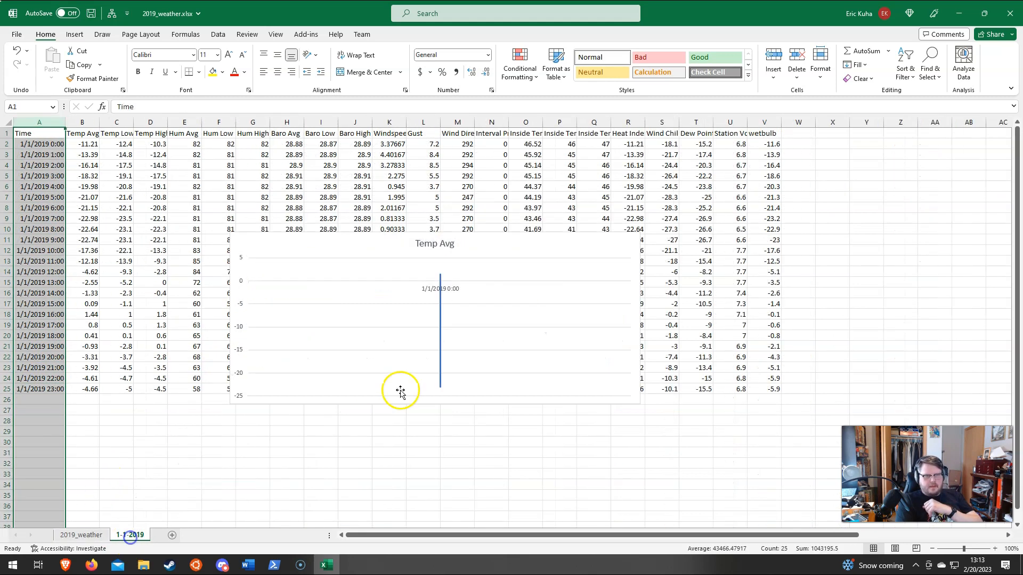
click(319, 266)
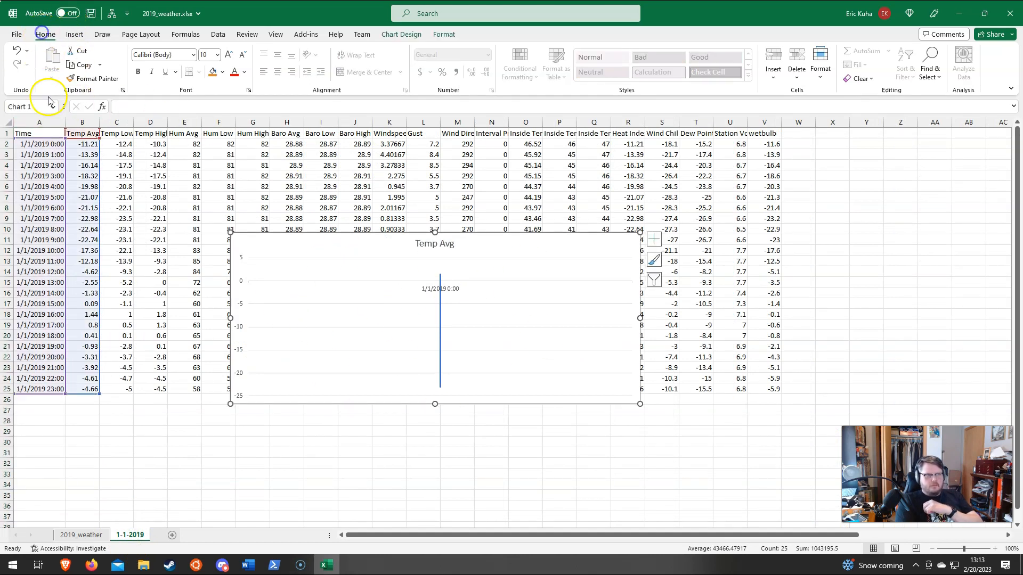
click(39, 122)
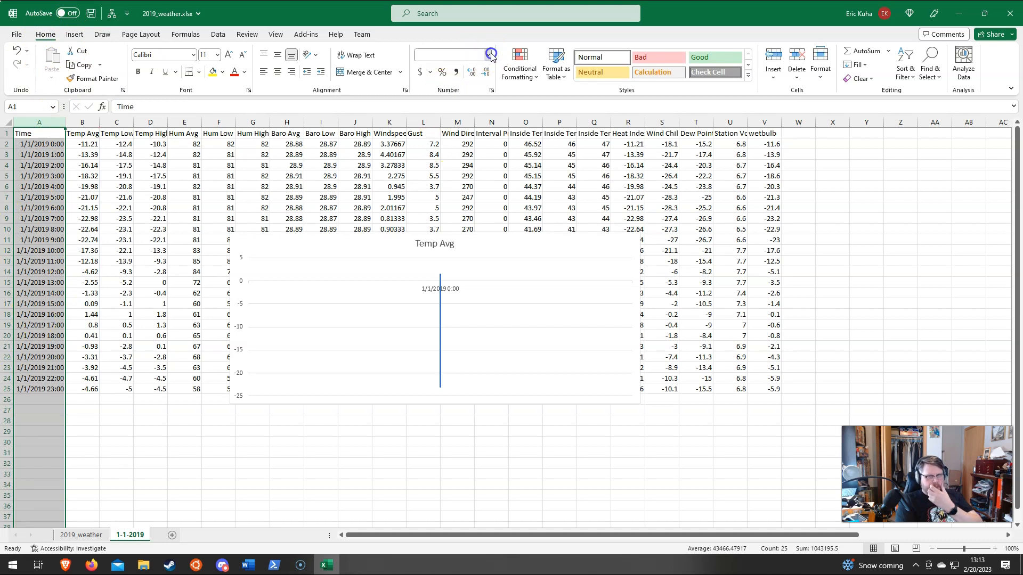
click(491, 55)
click(431, 251)
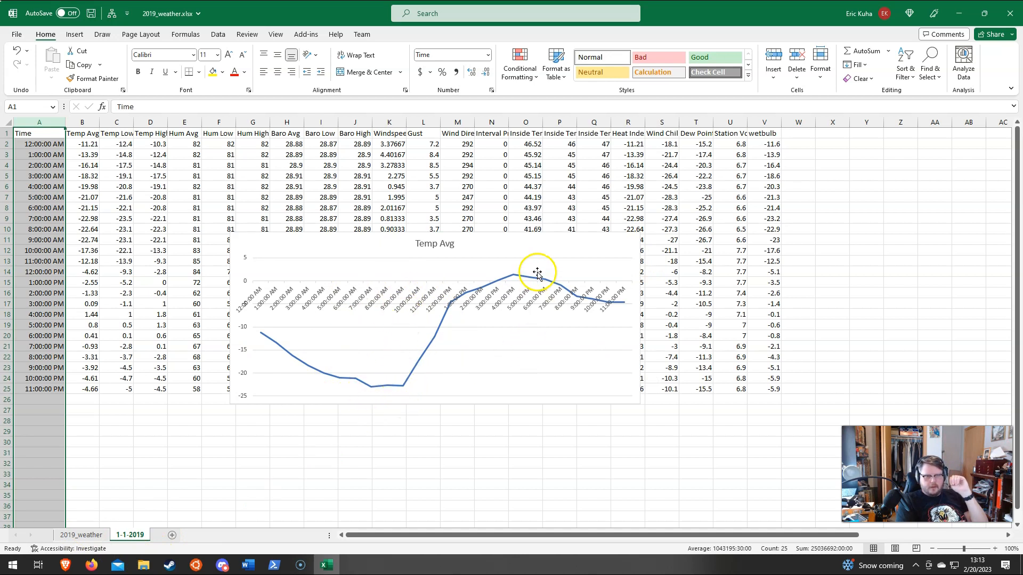
Step: Apply the Time number format to the Time column on the 2019_weather sheet
click(80, 535)
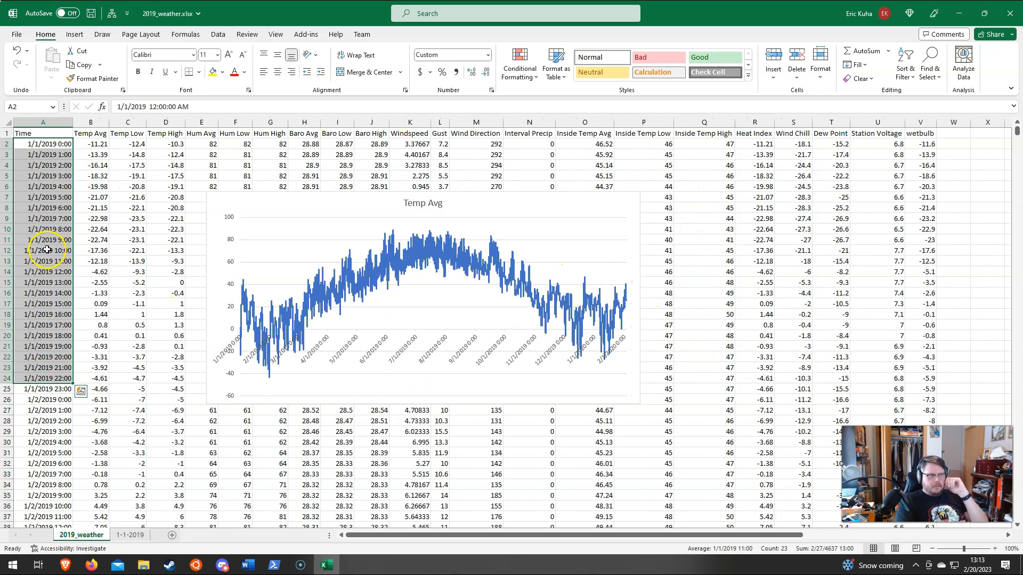
click(47, 122)
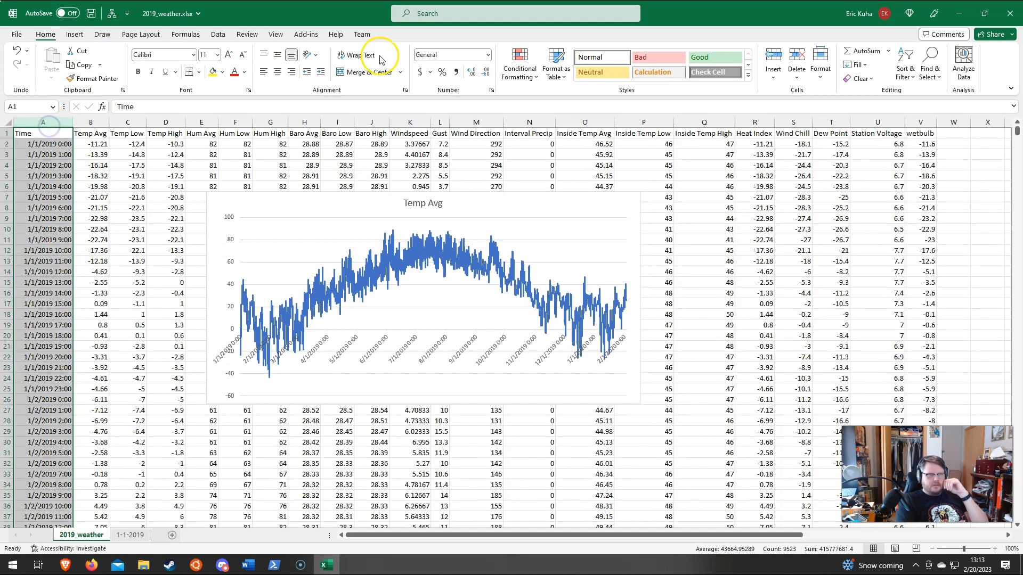
click(487, 55)
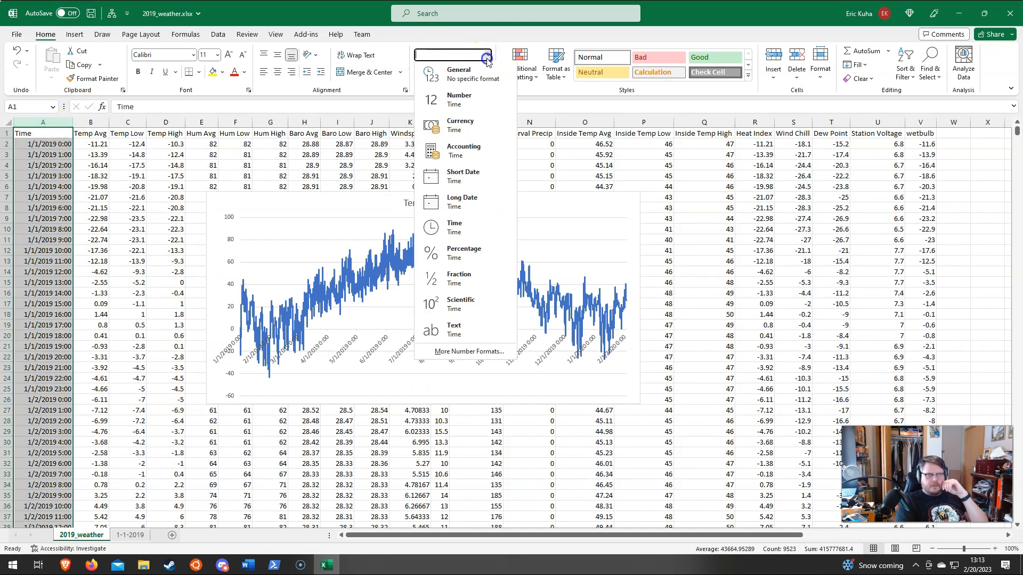
click(483, 230)
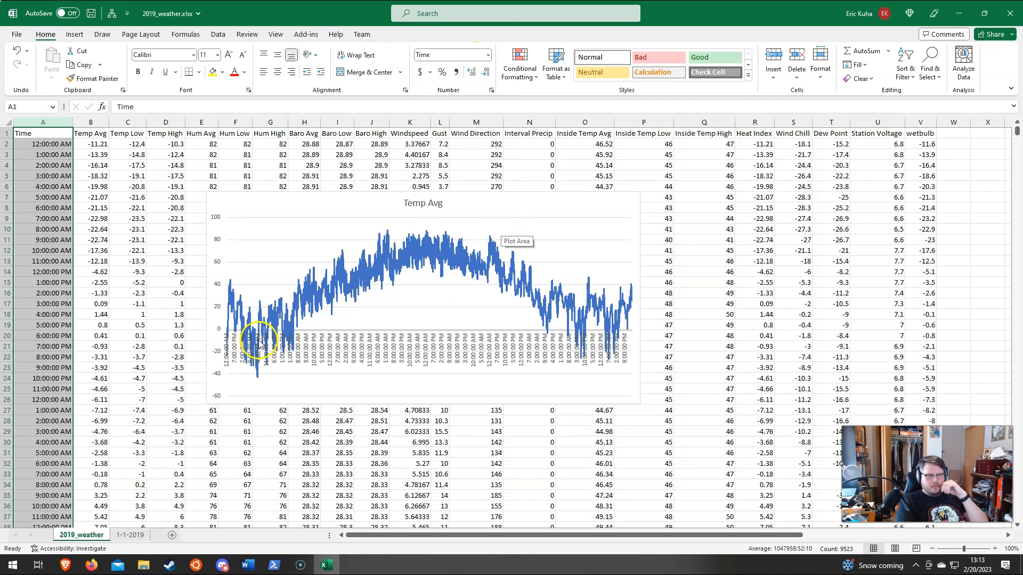
Step: Widen the Temp Avg chart on the 2019_weather sheet so it spans from the Temp Low column to the wetbulb column
click(502, 204)
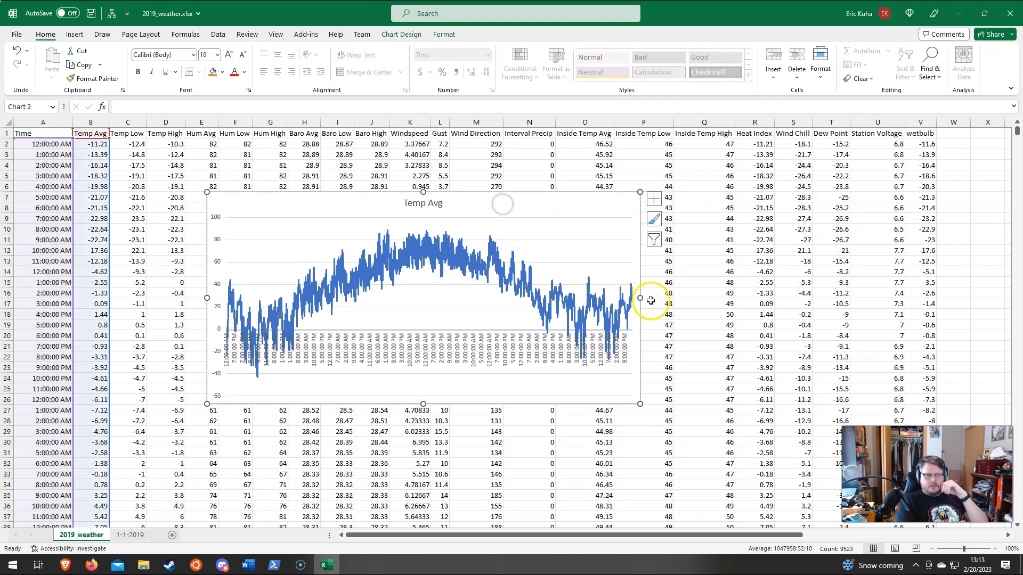
drag(640, 298, 891, 305)
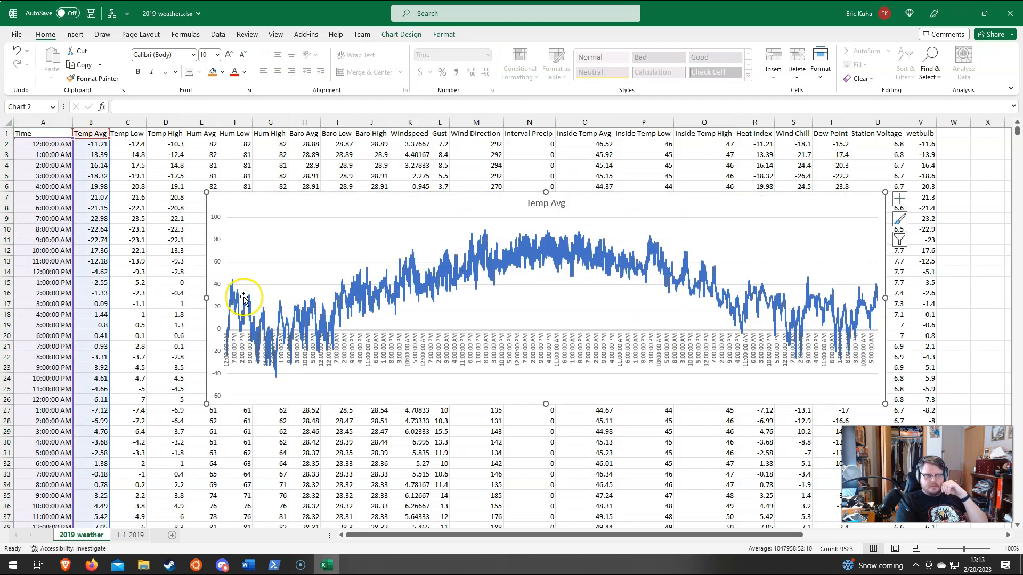
drag(204, 303, 106, 300)
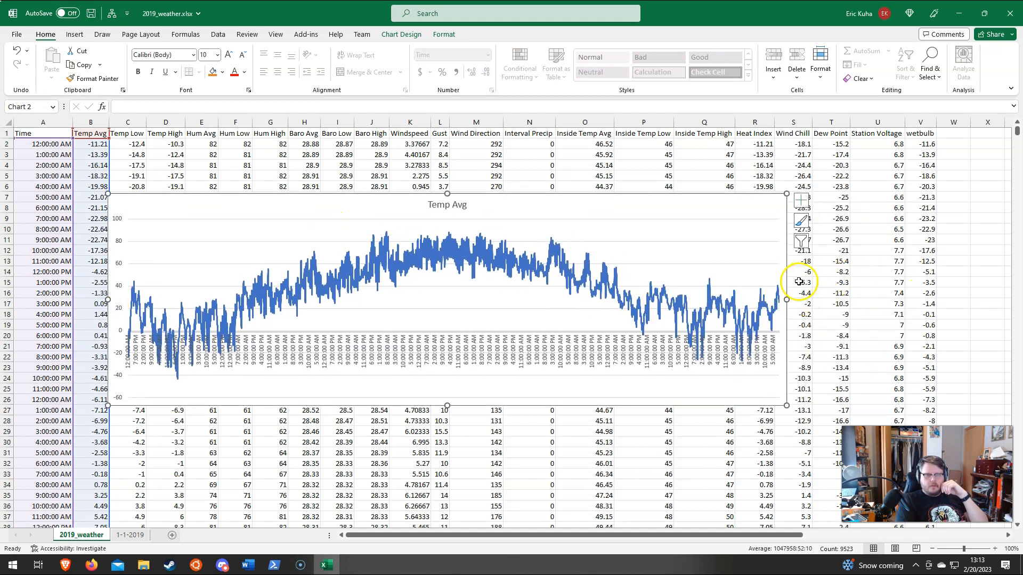
drag(787, 298, 930, 299)
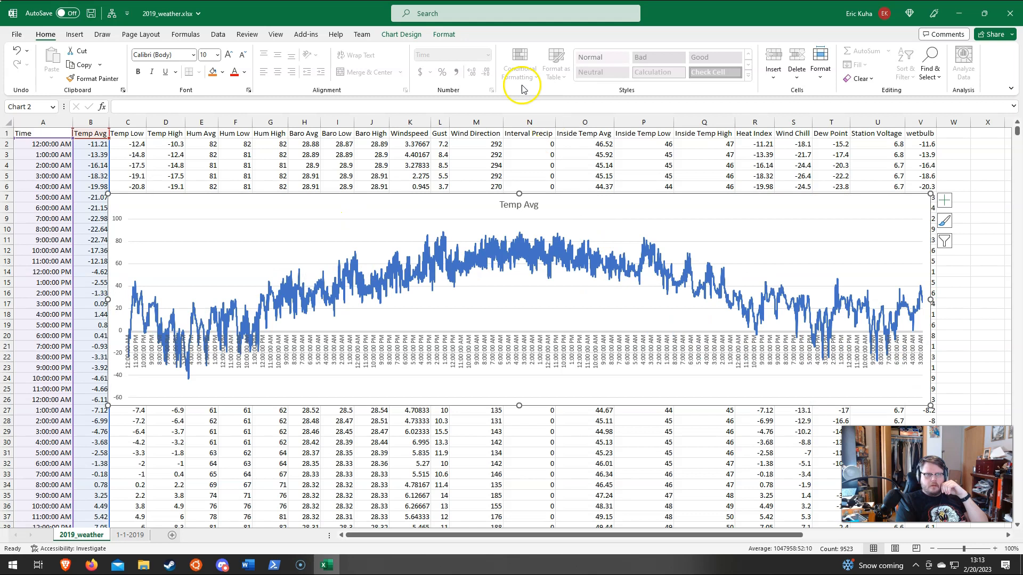
Step: Format the Time column on the 2019_weather sheet with the Time type 3/14/12 1:30 PM
click(43, 121)
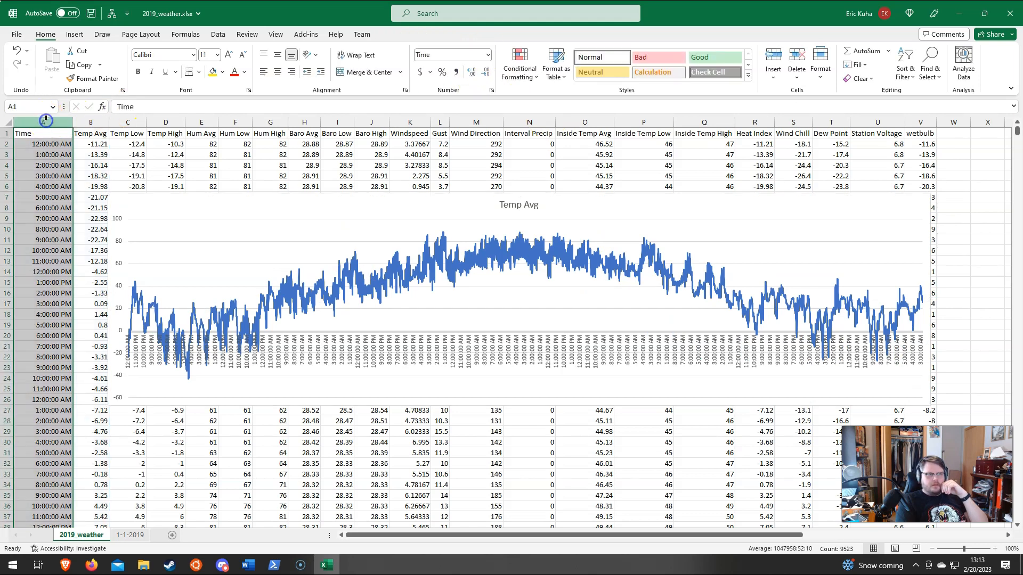
click(488, 55)
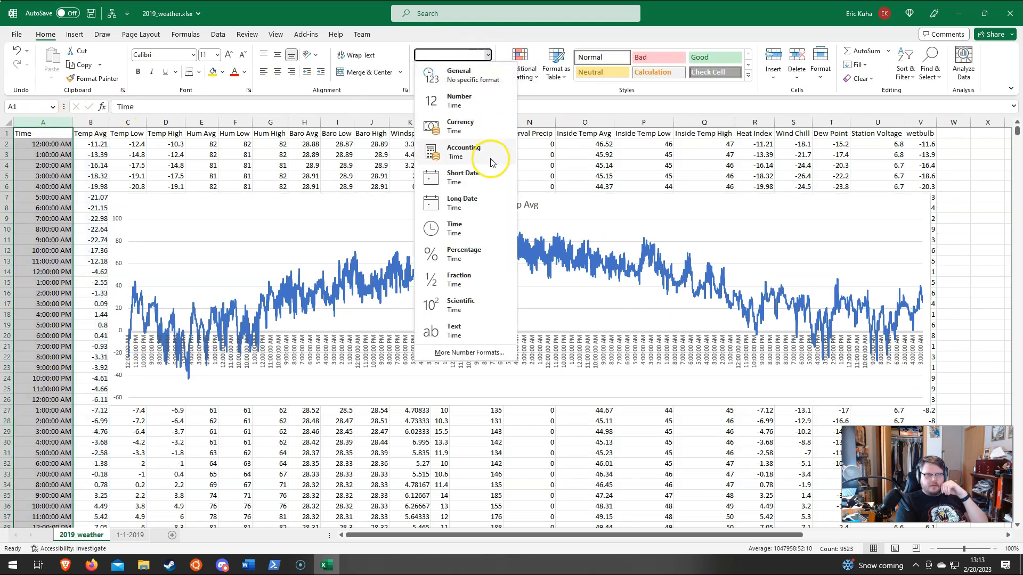
click(468, 353)
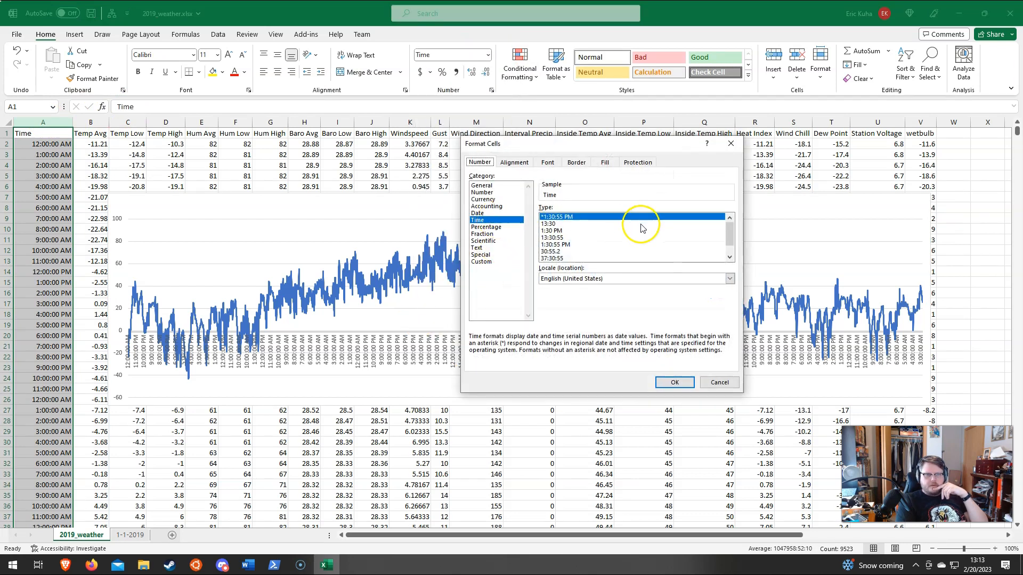
scroll(599, 247, down, 1)
click(582, 253)
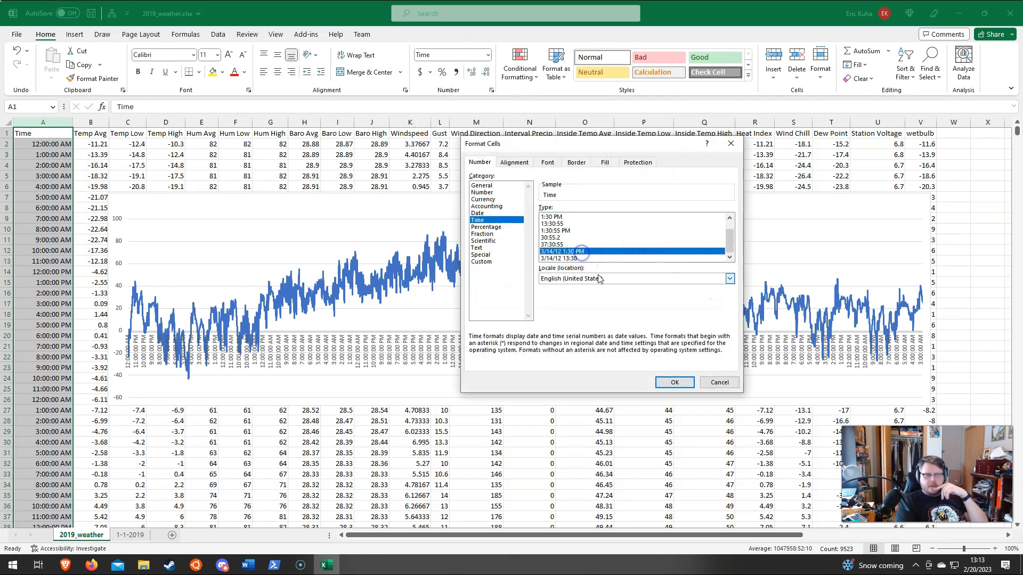
click(673, 382)
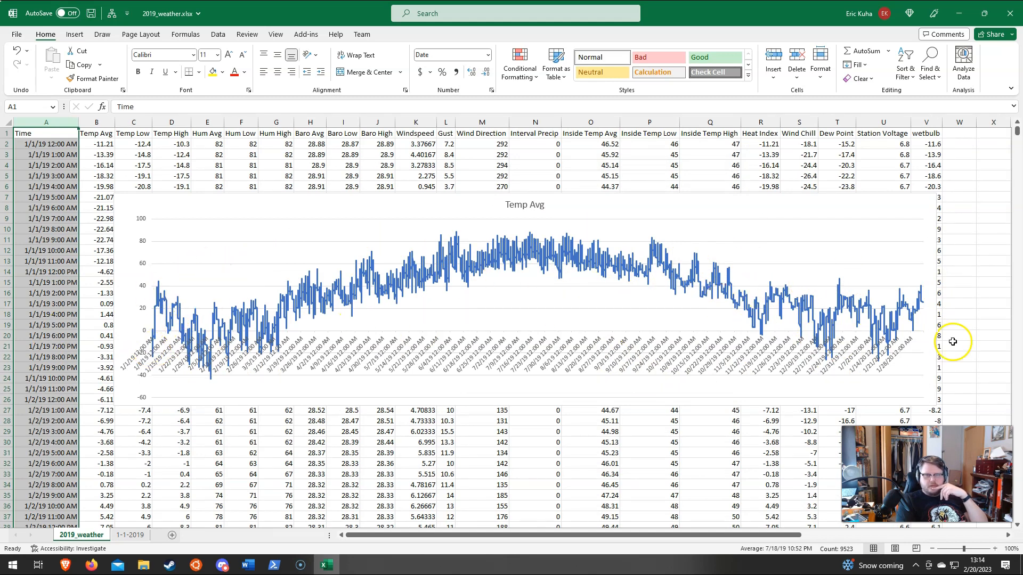
Step: Resize and reposition the Temp Avg chart on the 2019_weather sheet to check its date axis, and delete the chart
click(121, 206)
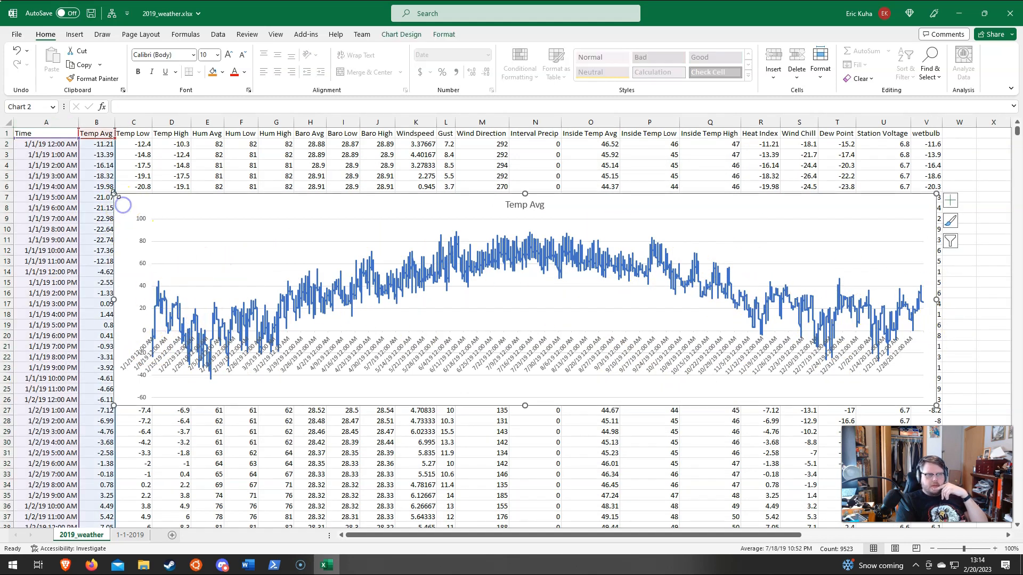
drag(114, 194, 42, 162)
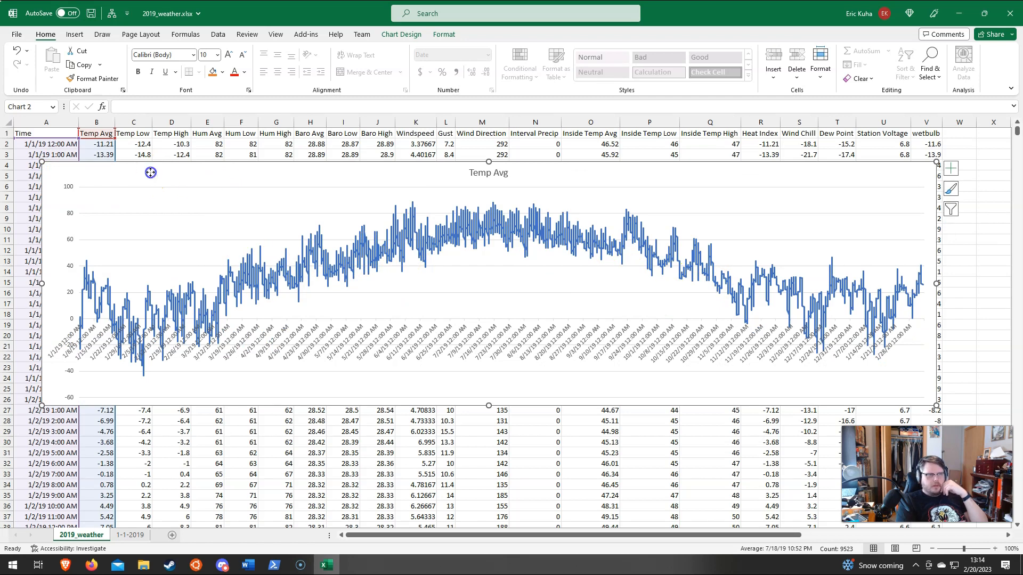
drag(42, 164, 265, 176)
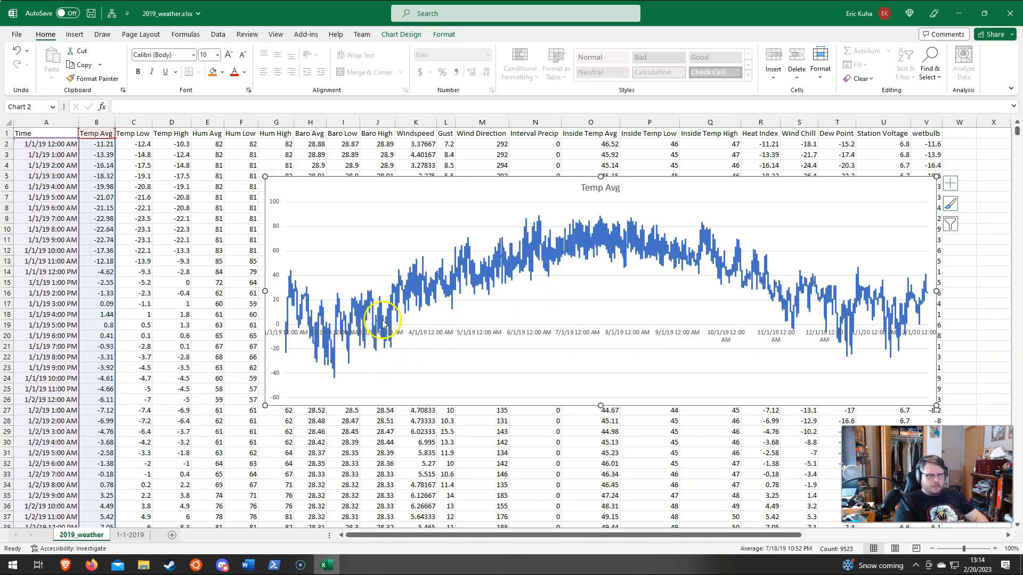
drag(265, 291, 358, 292)
drag(936, 291, 844, 291)
drag(400, 179, 308, 204)
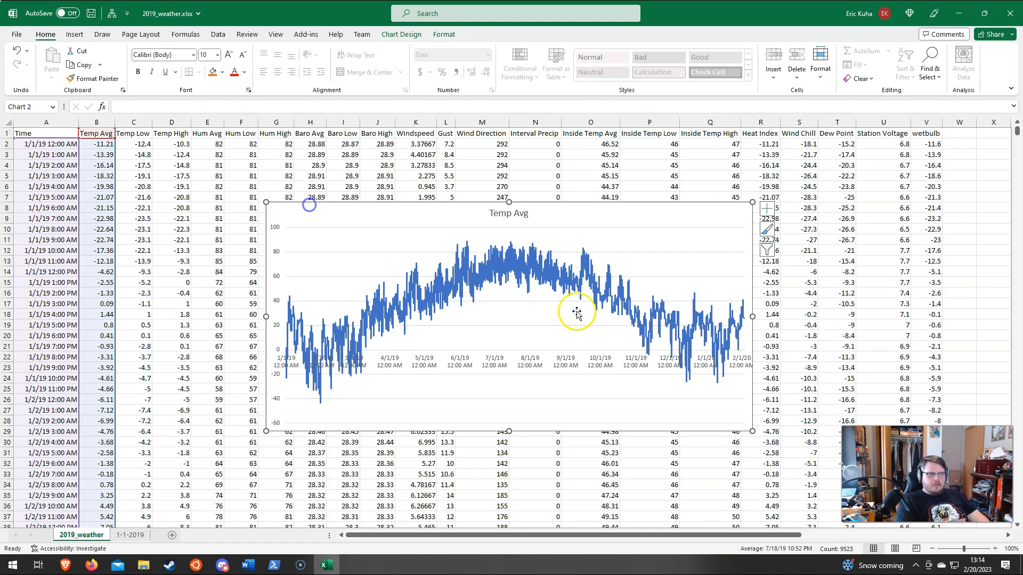
key(Delete)
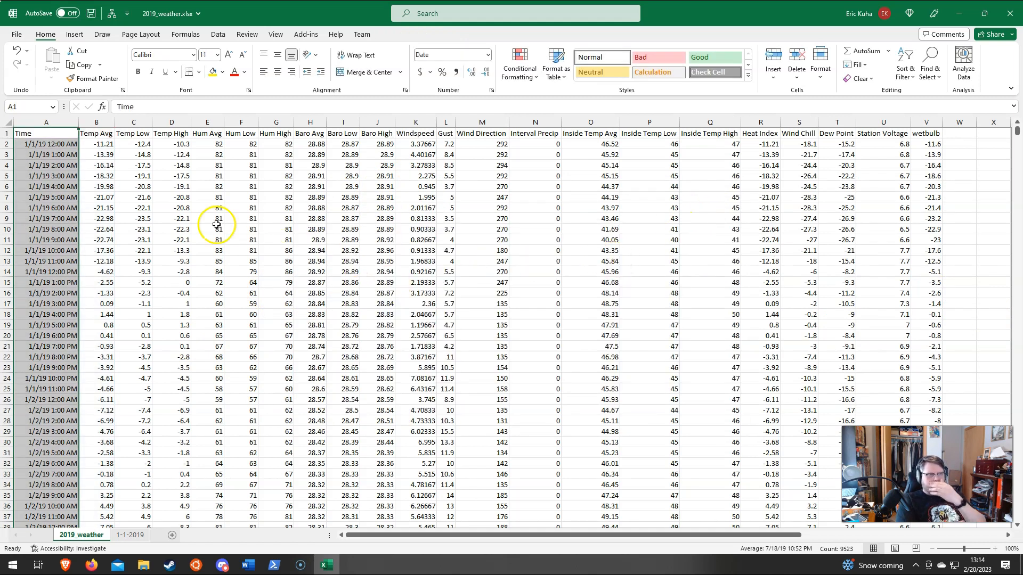
Step: Delete the Temp Avg chart from the 1-1-2019 sheet
click(130, 535)
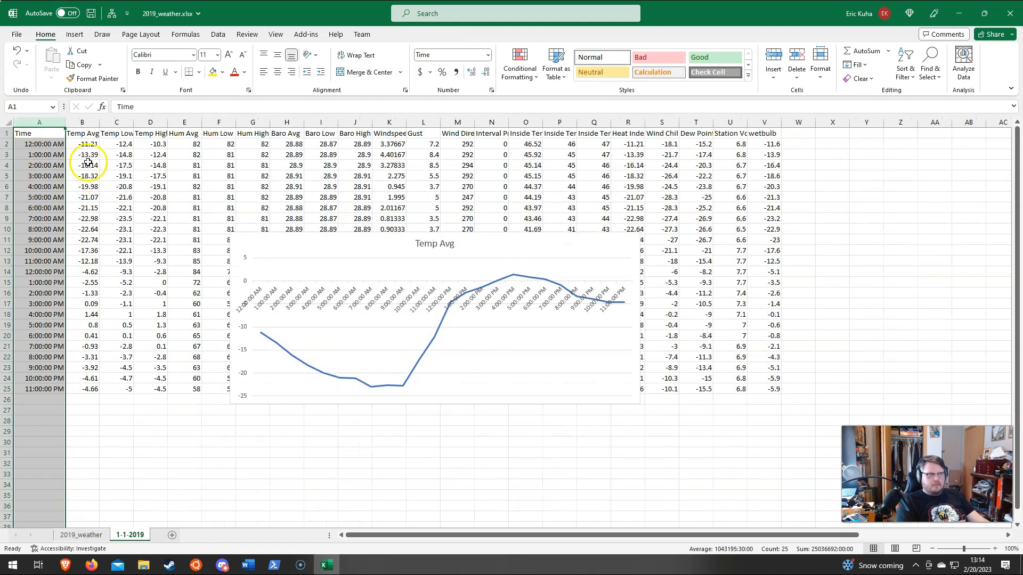
click(383, 244)
key(Delete)
Step: Insert a 2-D line chart of the Time and Station Voltage columns on the 1-1-2019 sheet
click(38, 124)
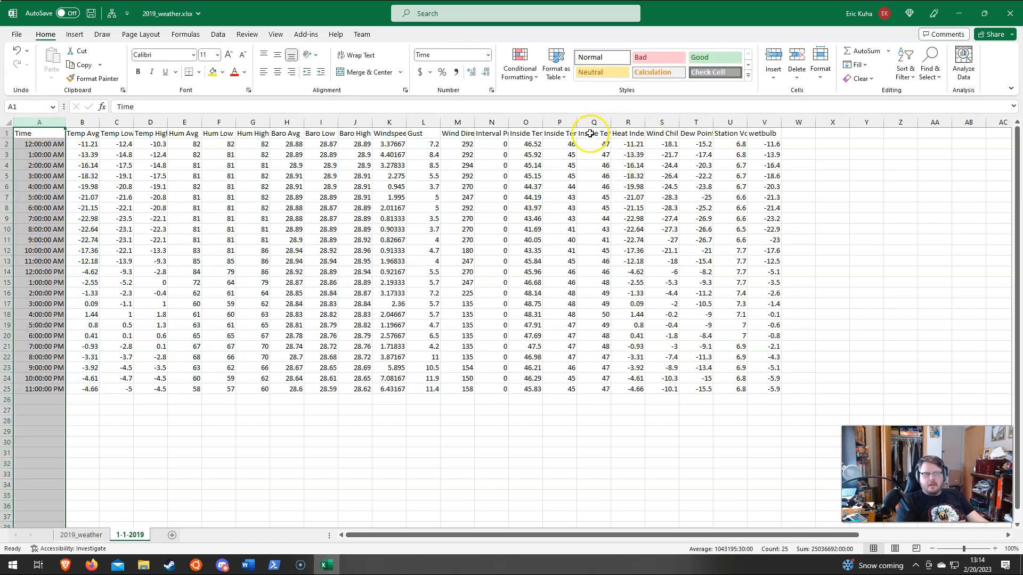
ctrl+click(725, 123)
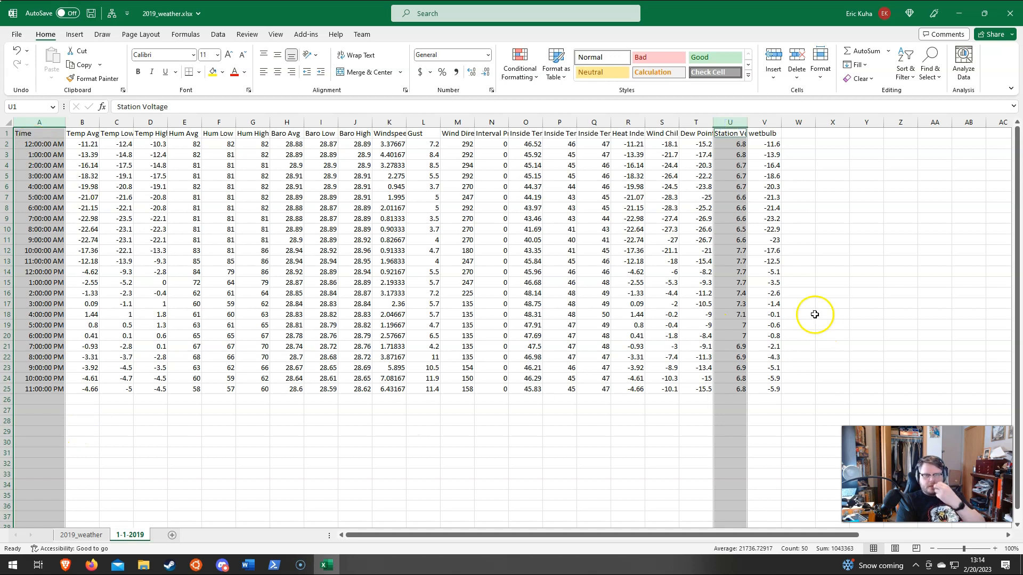
click(75, 34)
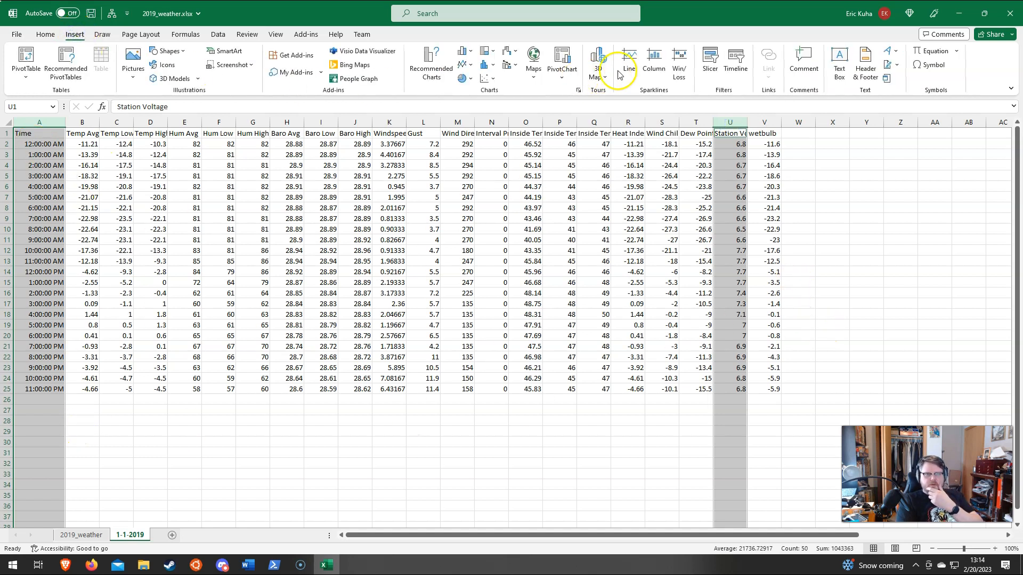
click(630, 60)
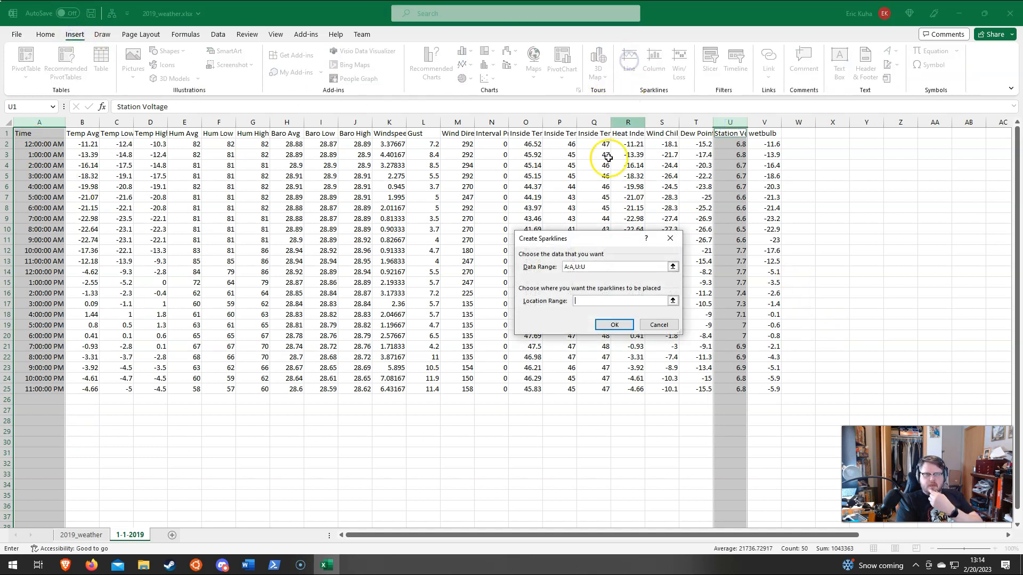
click(655, 325)
click(465, 64)
click(471, 101)
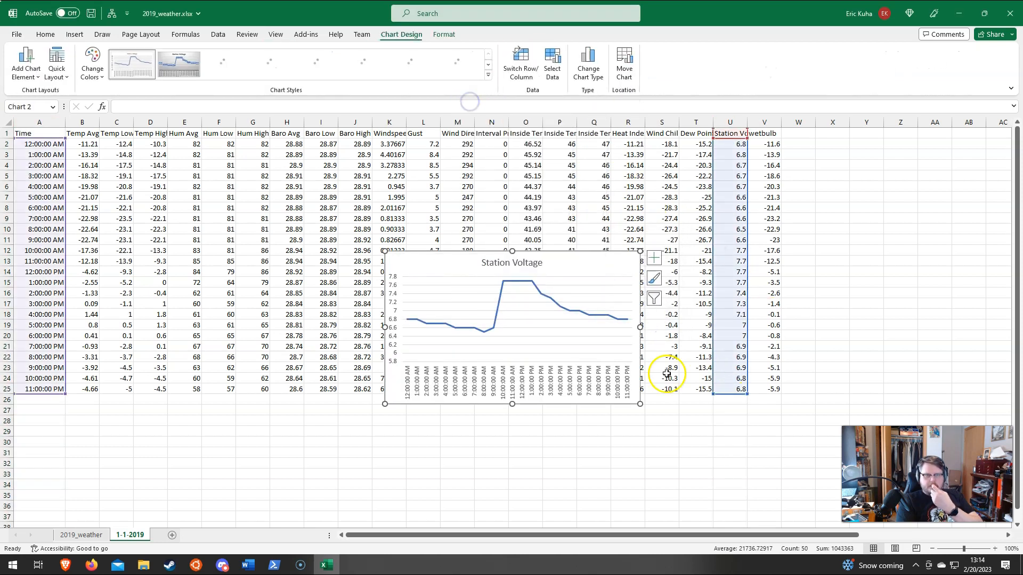
Step: Enlarge the Station Voltage chart on the 1-1-2019 sheet to inspect the day's curve, and delete the chart
drag(385, 251, 251, 179)
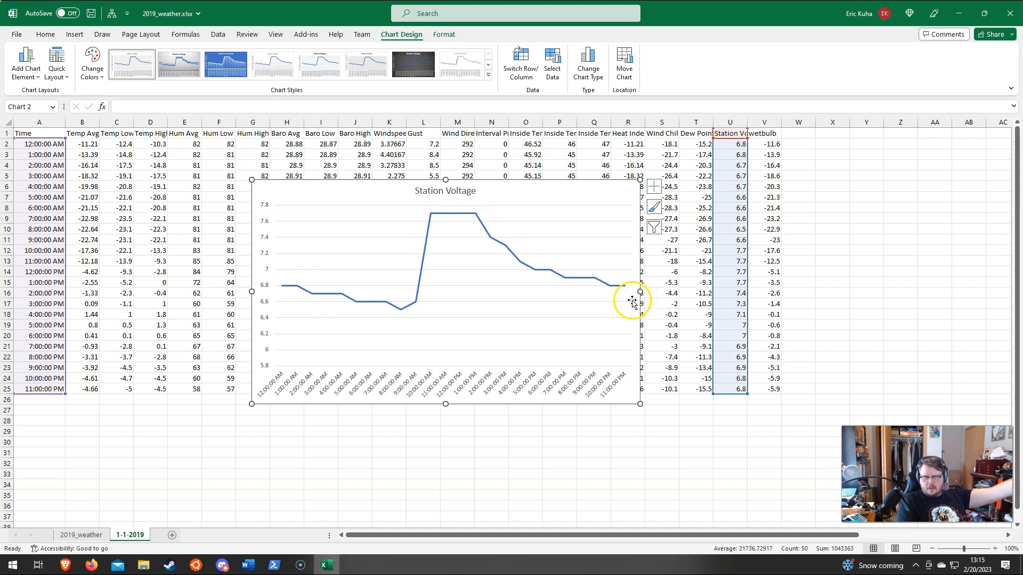
drag(566, 200, 561, 200)
key(Delete)
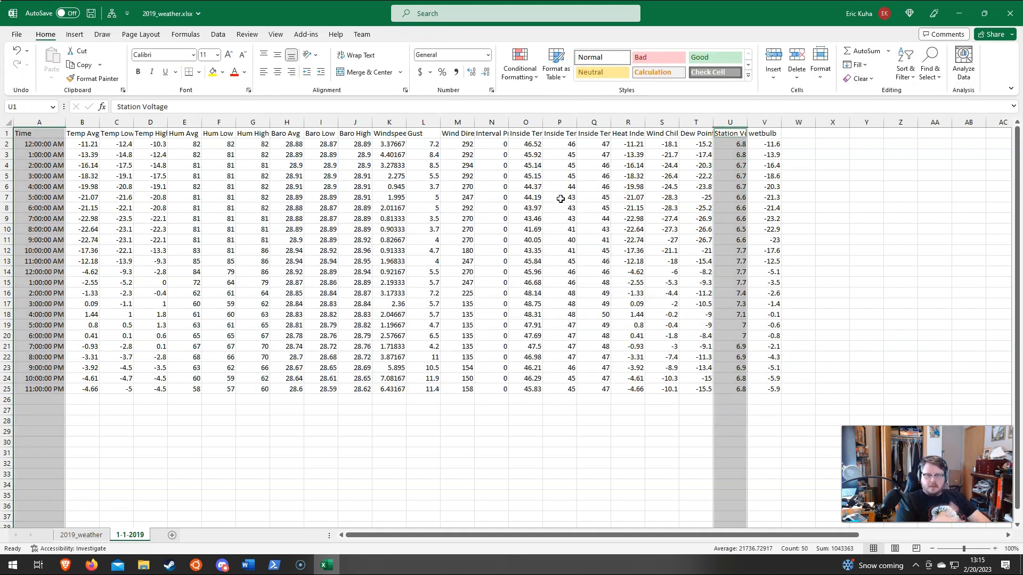
click(288, 344)
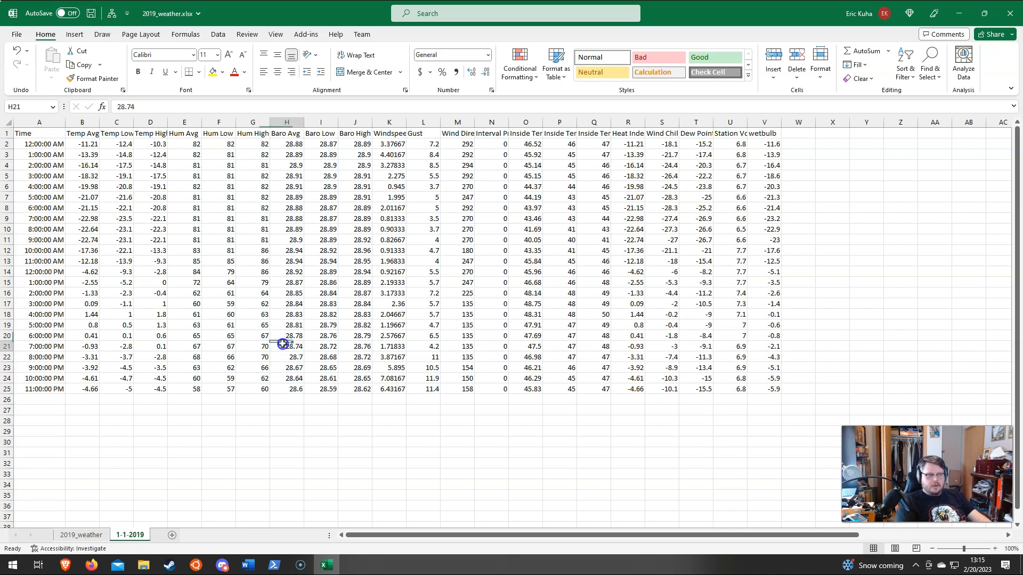
Step: Copy rows 1 to 169 of the 2019_weather sheet, covering the header and the readings for 1/1/19 through 1/7/19
click(88, 536)
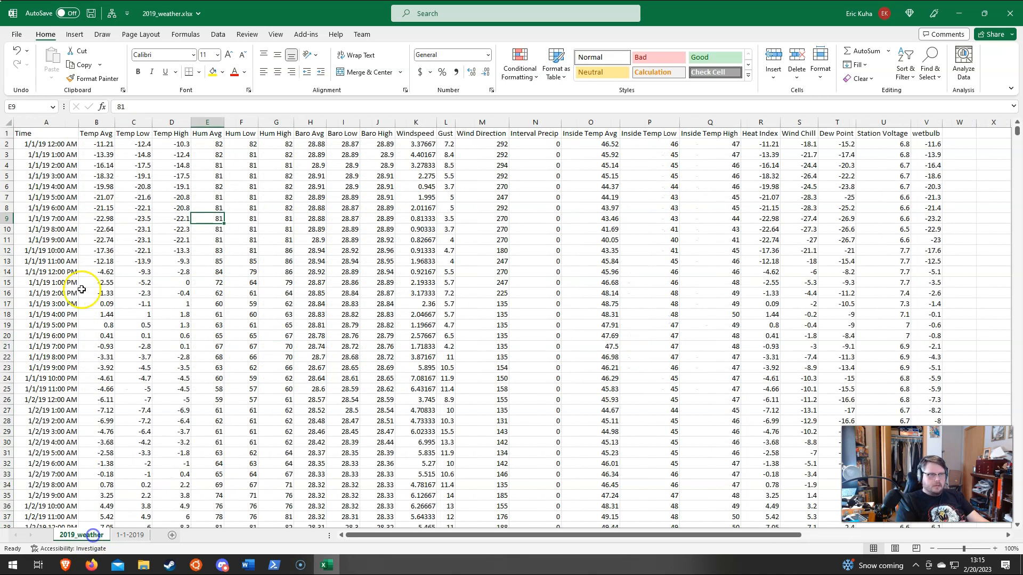
click(8, 135)
drag(9, 136, 15, 260)
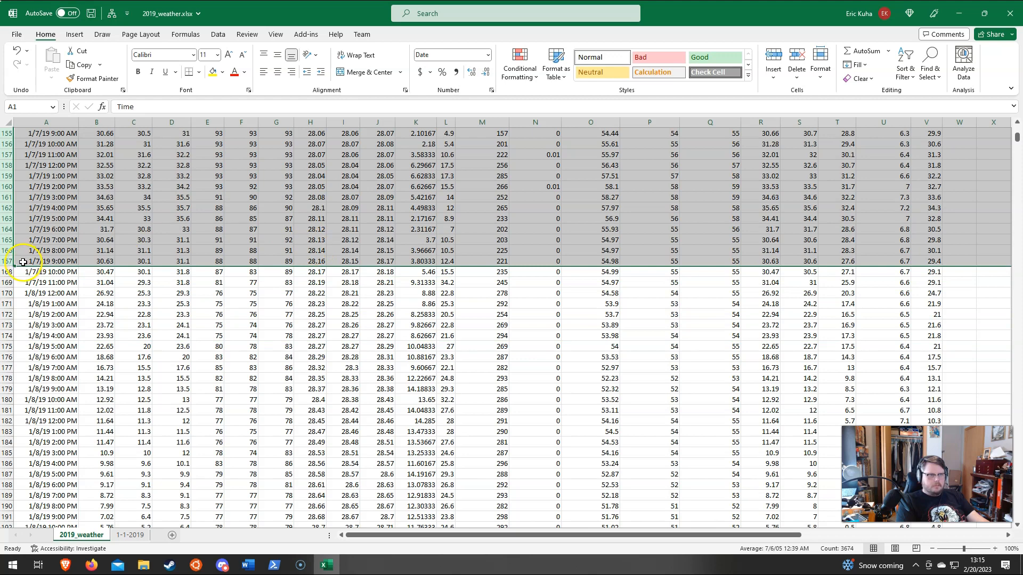
drag(8, 282, 8, 125)
key(ctrl+c)
Step: Add a new sheet named Week 1 and paste the copied weather rows into it from cell A1
click(172, 536)
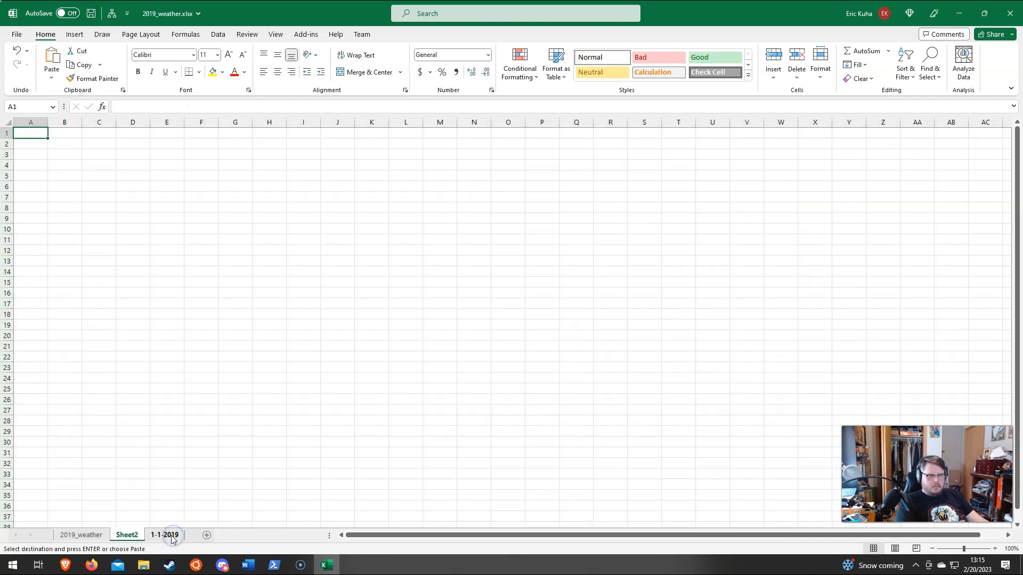
double_click(126, 535)
text(Week 1)
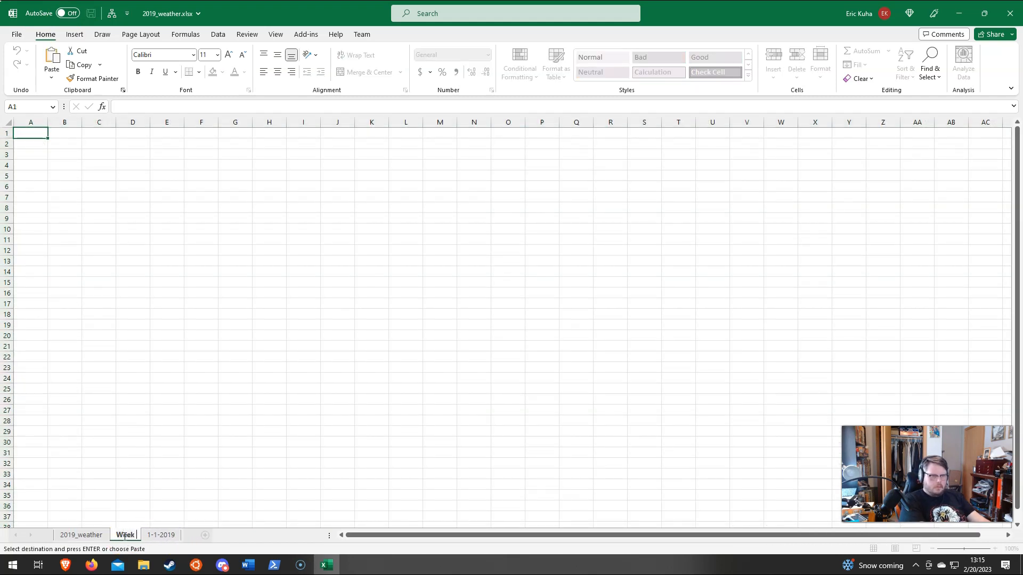
key(Return)
key(ctrl+v)
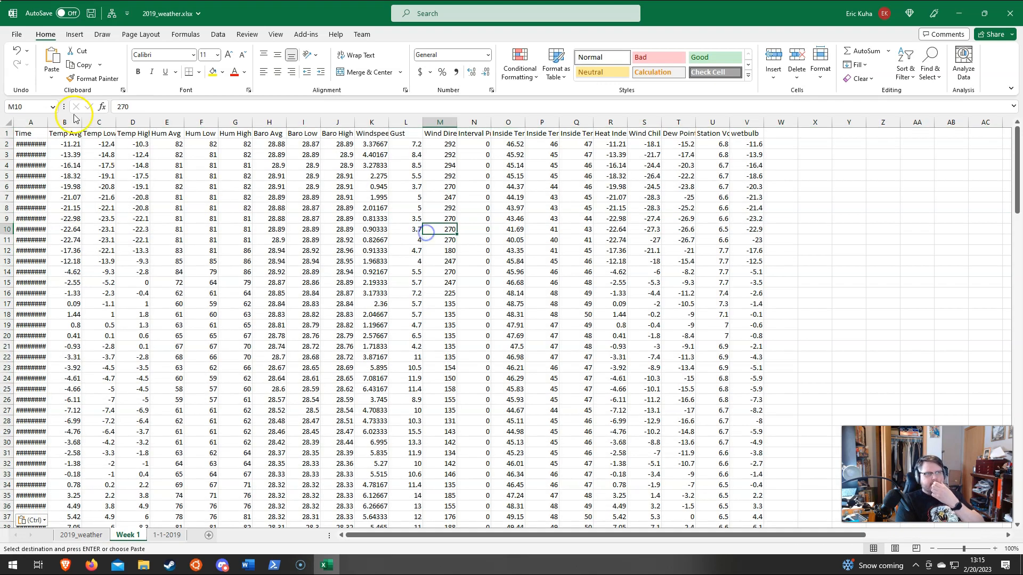
Step: Apply the Time number format to the Time column on the Week 1 sheet
click(25, 122)
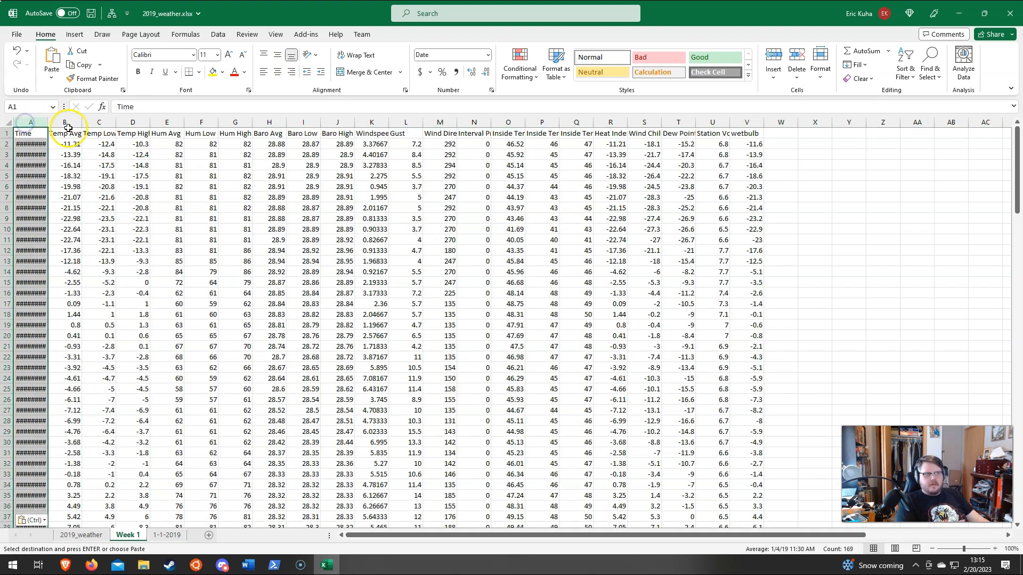
click(489, 56)
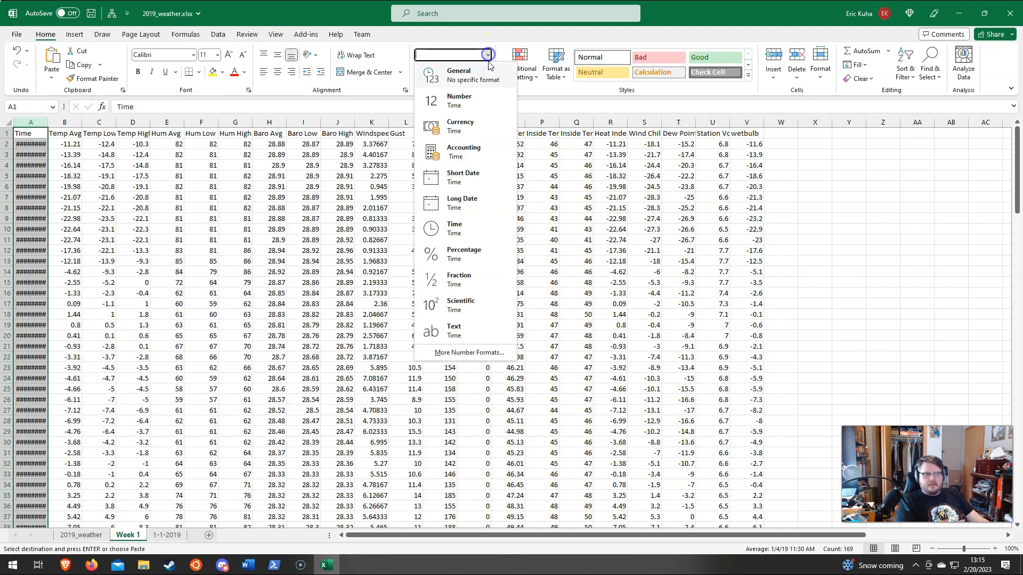
click(468, 233)
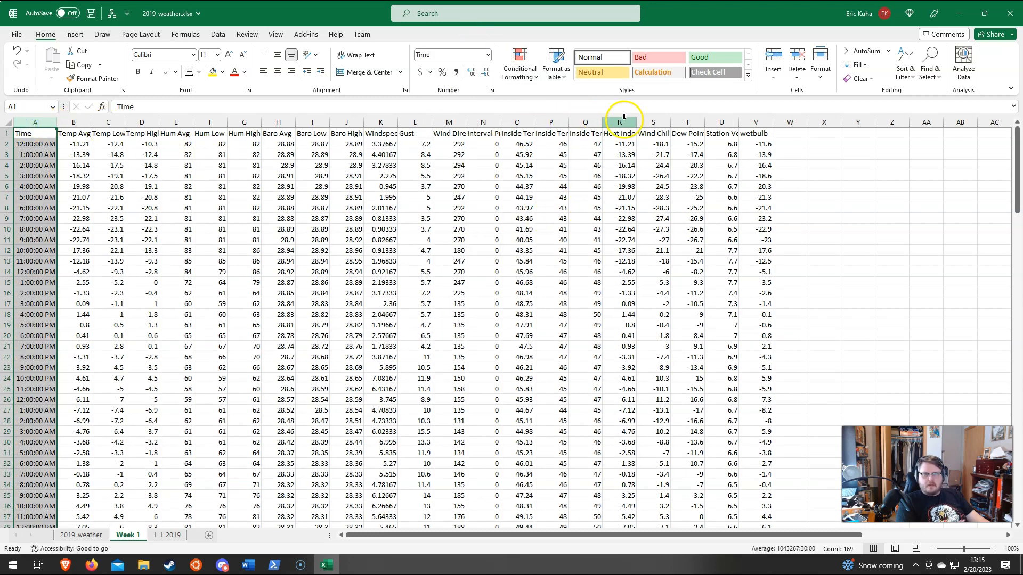
Step: Insert a 2-D line chart of the Time and Station Voltage columns on the Week 1 sheet
click(721, 122)
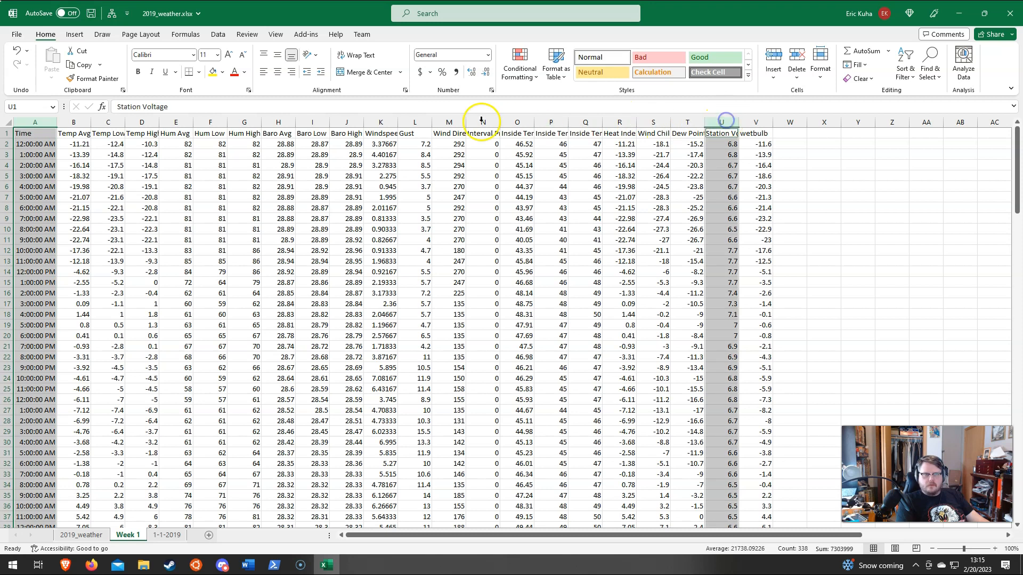
click(74, 34)
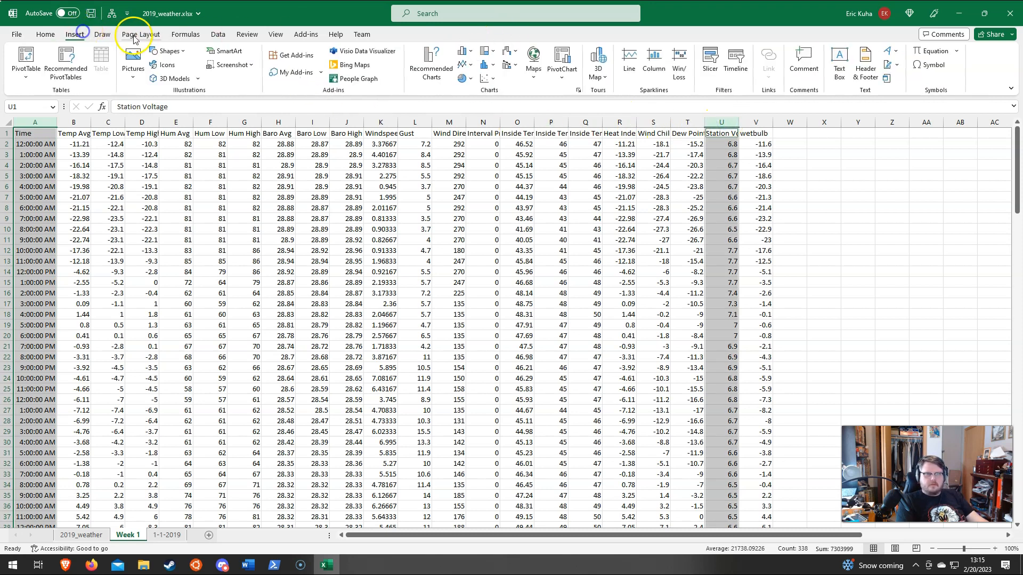
click(461, 64)
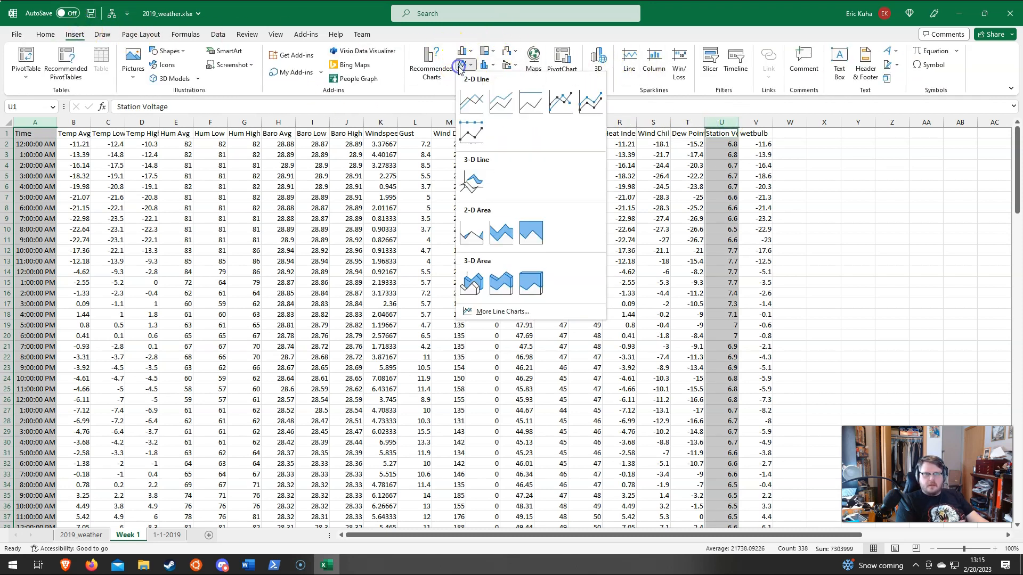
click(467, 98)
Step: Enlarge the Station Voltage chart on the Week 1 sheet to examine the week's voltage pattern, and delete the chart
drag(385, 251, 160, 202)
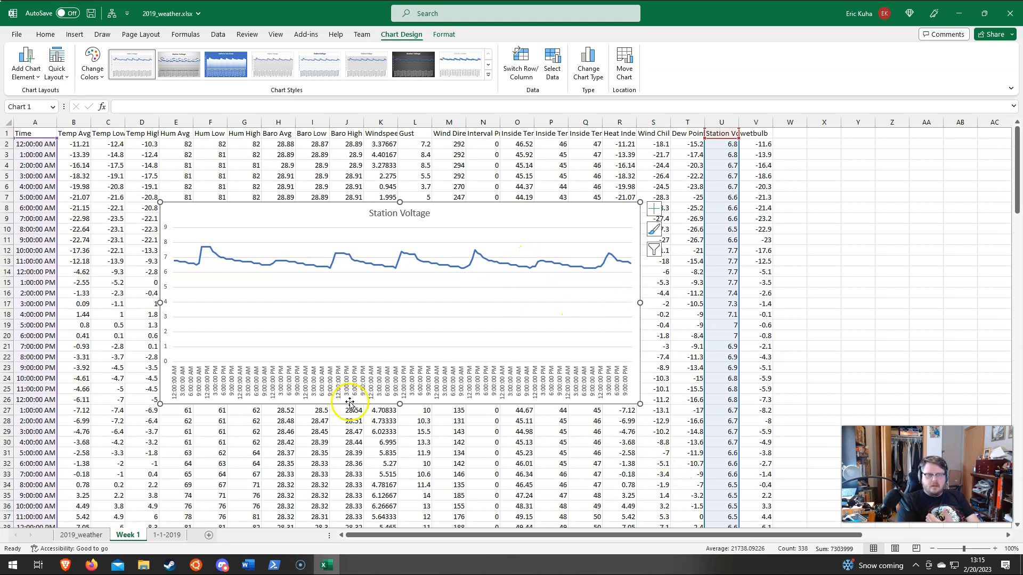
drag(399, 404, 399, 345)
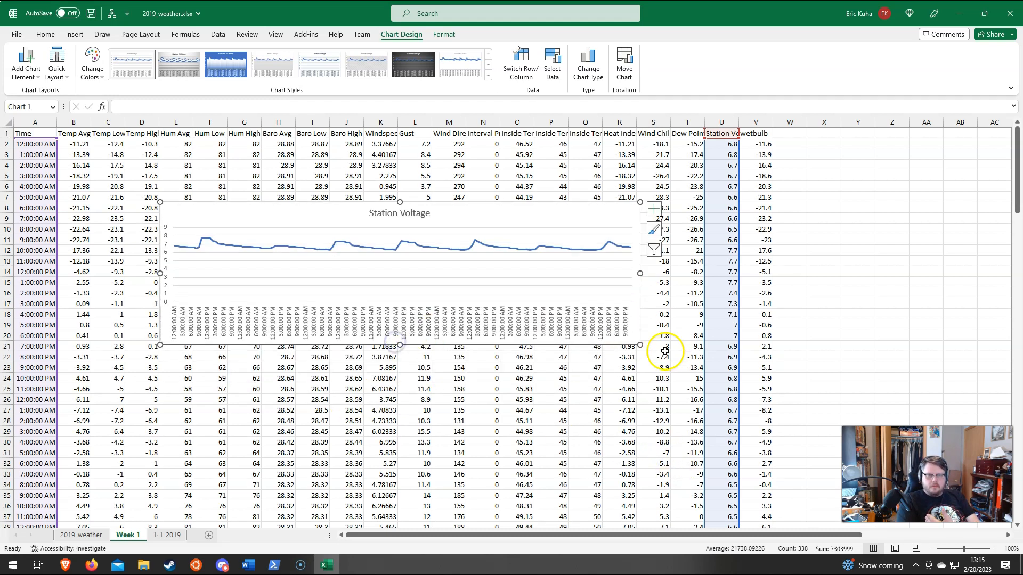
drag(639, 345, 857, 482)
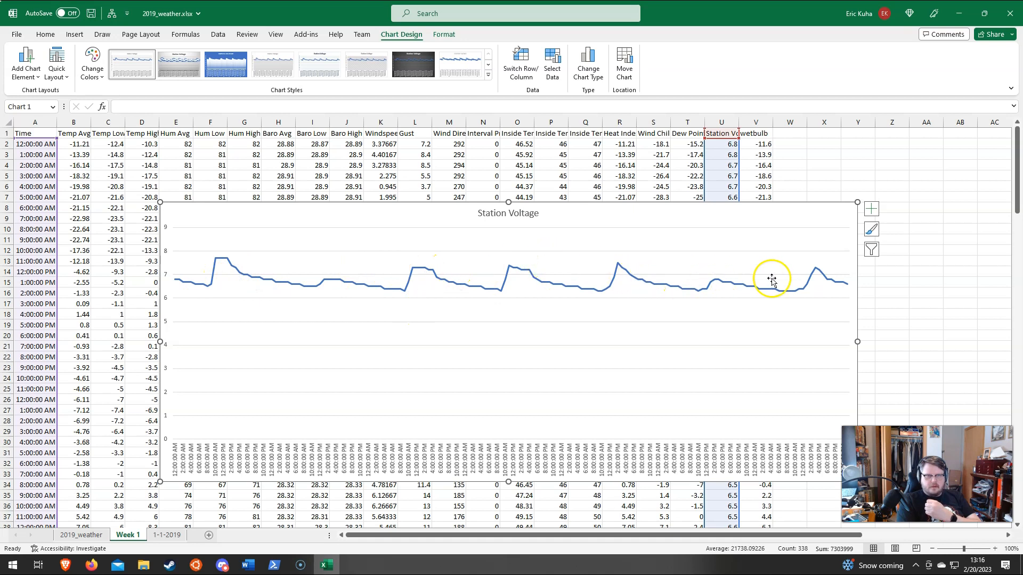
drag(162, 204, 84, 157)
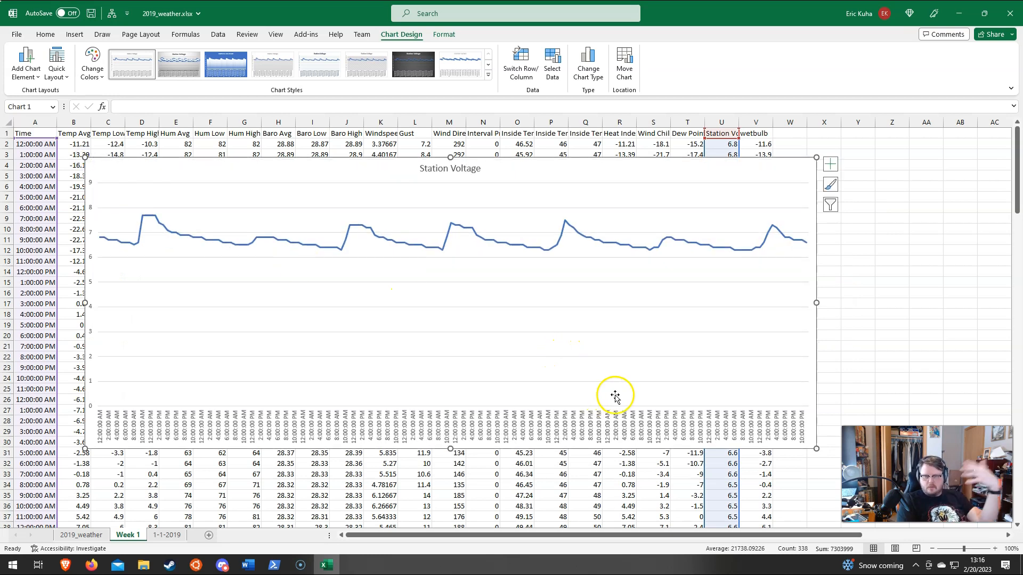
key(Delete)
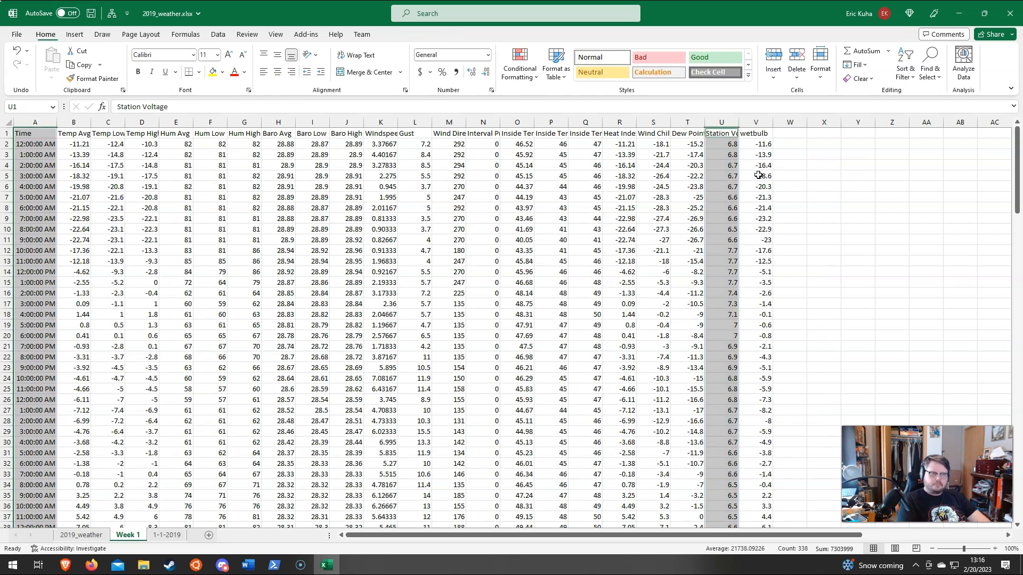
Step: Insert a 2-D line chart of the Time, Temp Avg, Temp Low and Temp High columns on the 2019_weather sheet
click(81, 535)
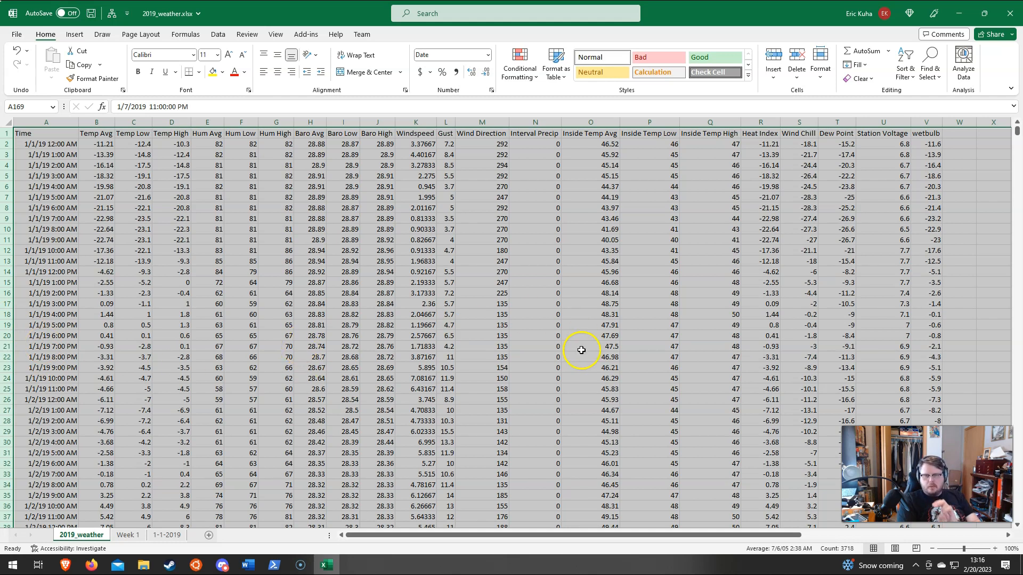
click(243, 239)
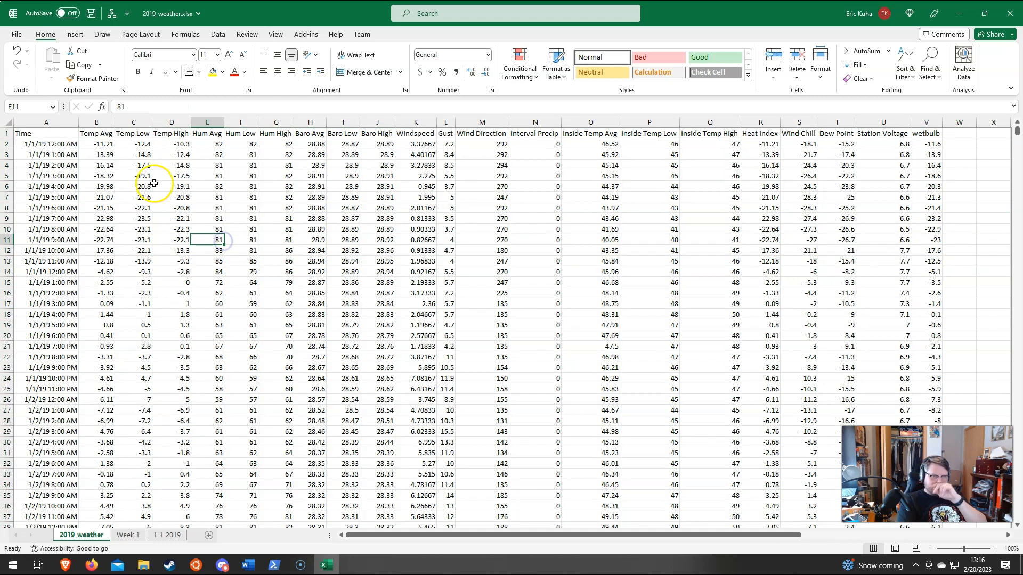
click(44, 123)
ctrl+click(96, 123)
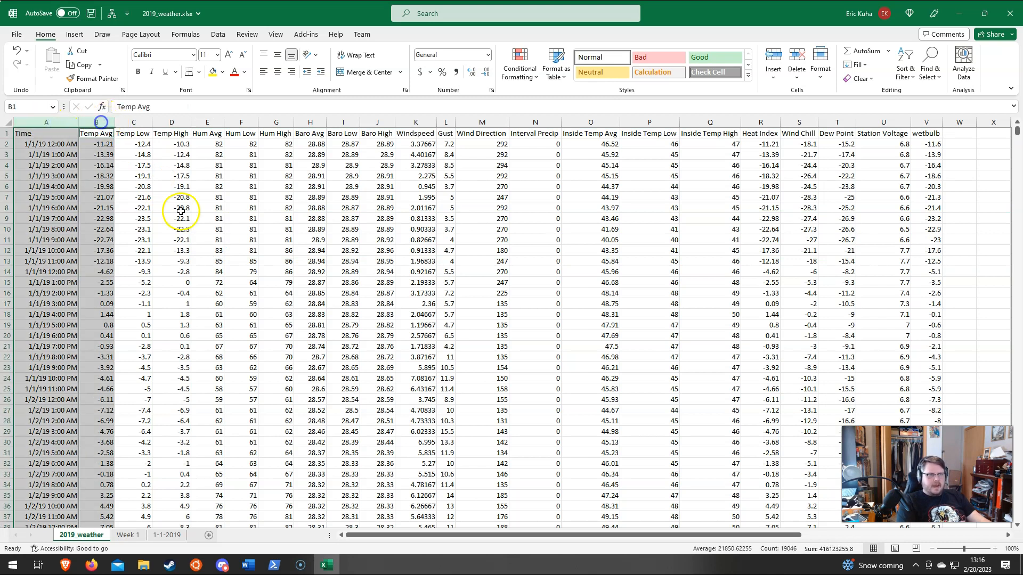
click(44, 124)
ctrl+click(98, 123)
ctrl+click(133, 122)
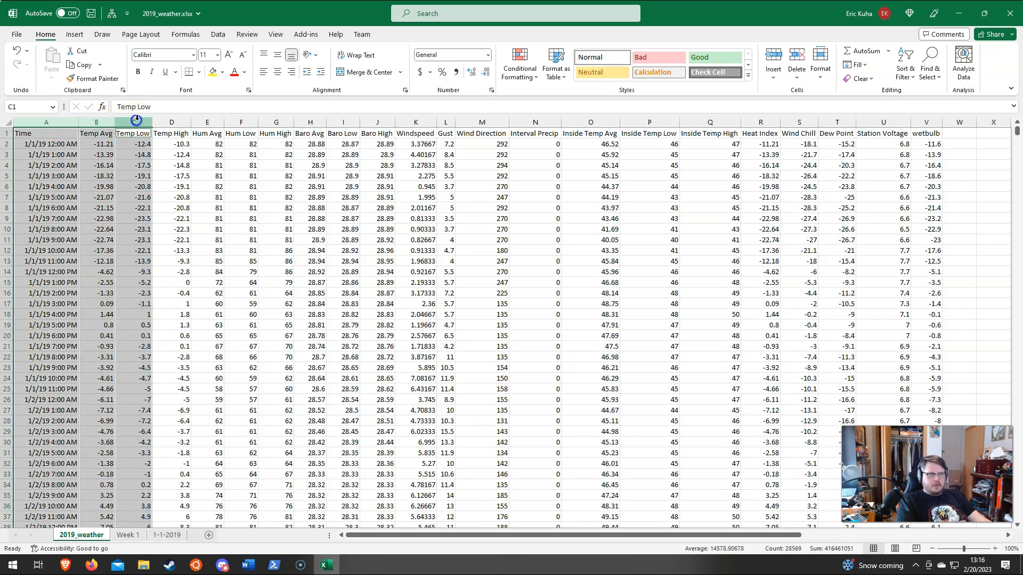
ctrl+click(171, 122)
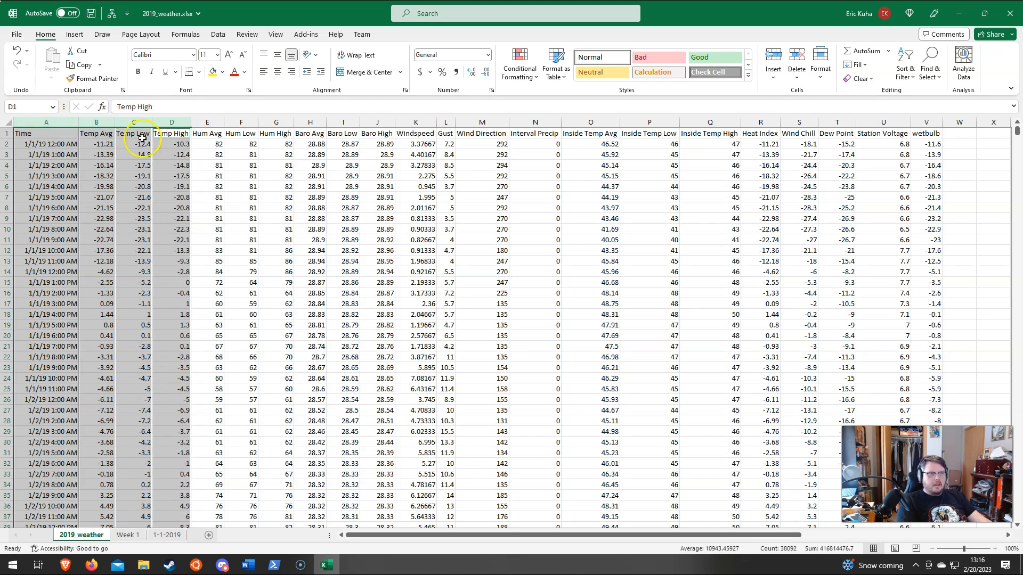
click(75, 35)
click(464, 51)
click(469, 108)
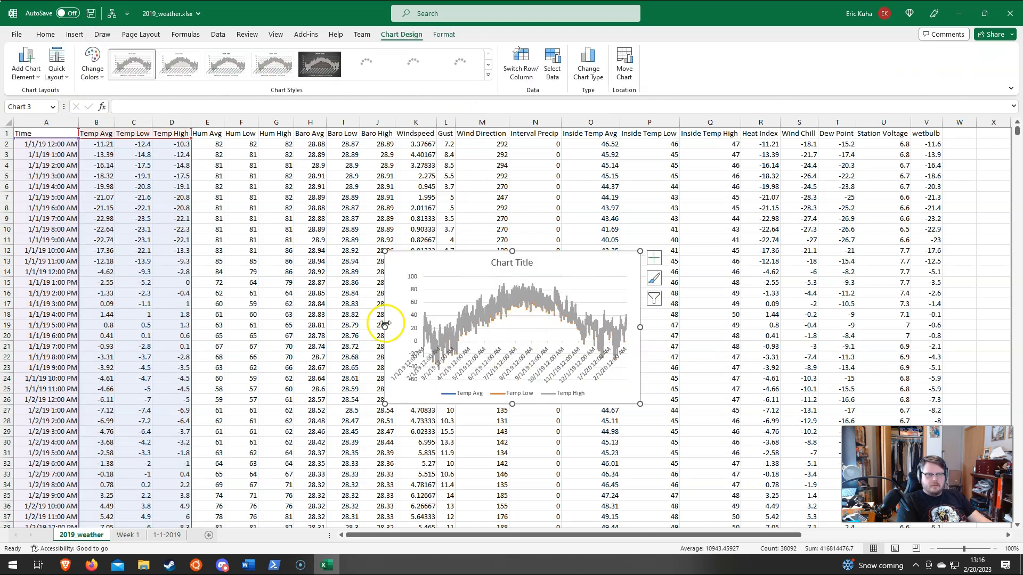
Step: Enlarge the three-series temperature chart on the 2019_weather sheet to check its readability, and delete the chart
drag(384, 250, 106, 188)
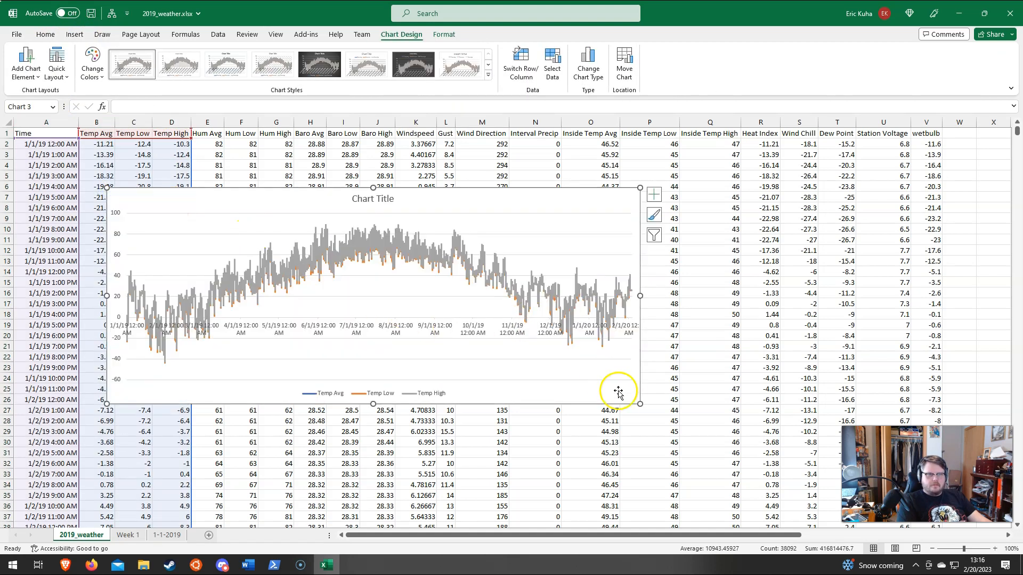
drag(640, 404, 764, 461)
click(589, 183)
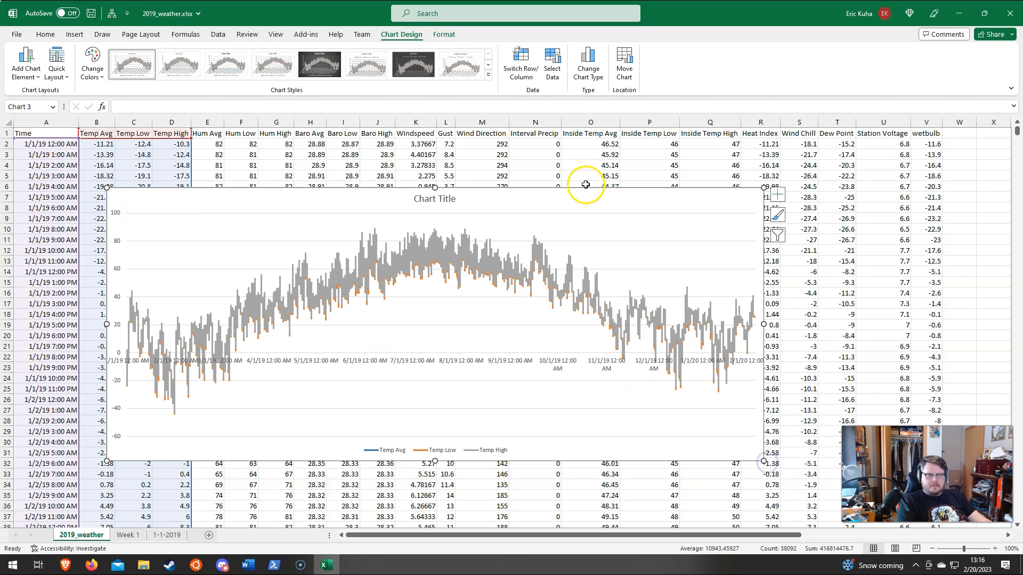
click(585, 202)
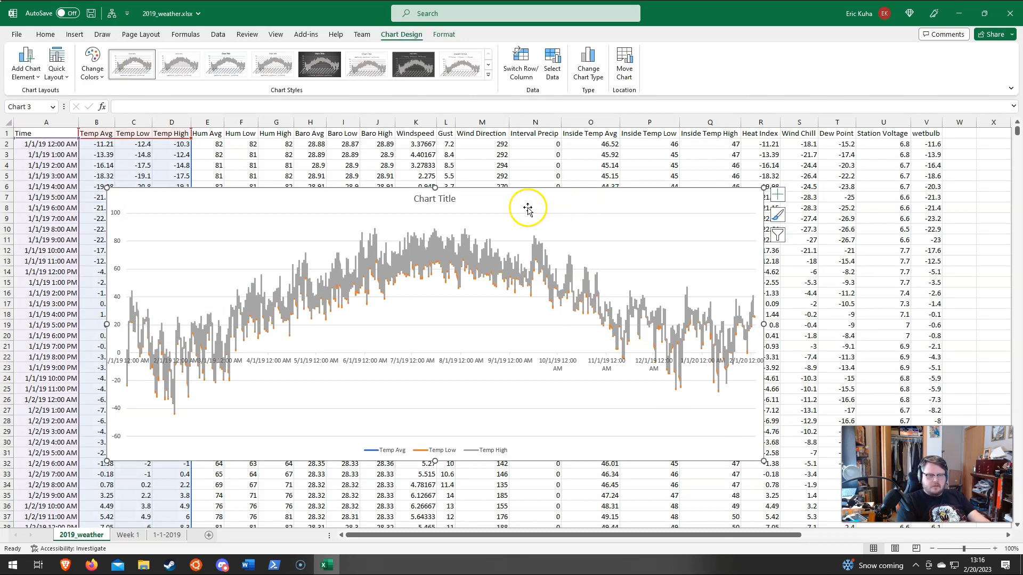
key(Delete)
Step: Insert a 2-D line chart of the Time and Temp Avg columns on the 2019_weather sheet, and enlarge it
click(33, 125)
ctrl+click(97, 122)
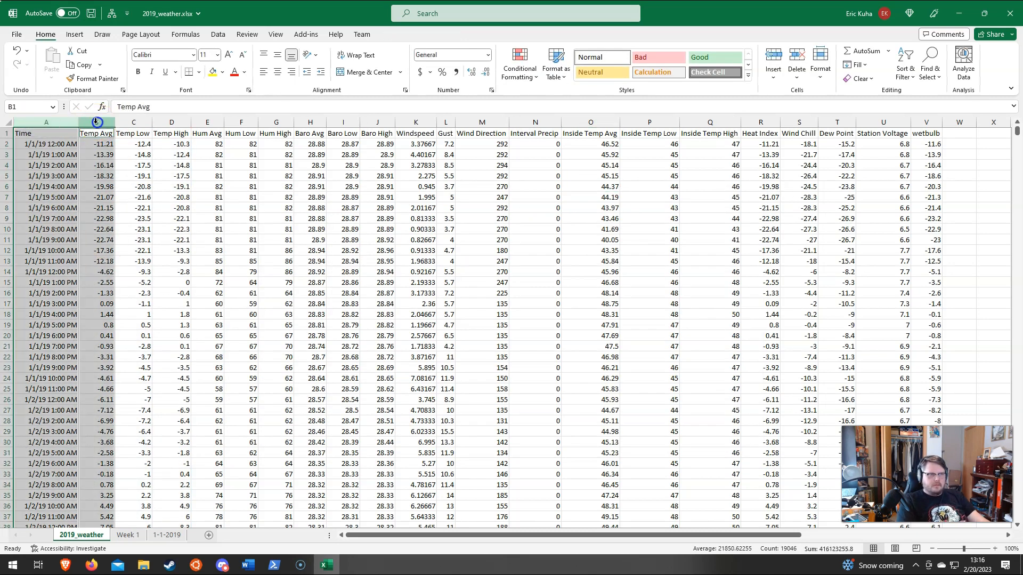
click(74, 35)
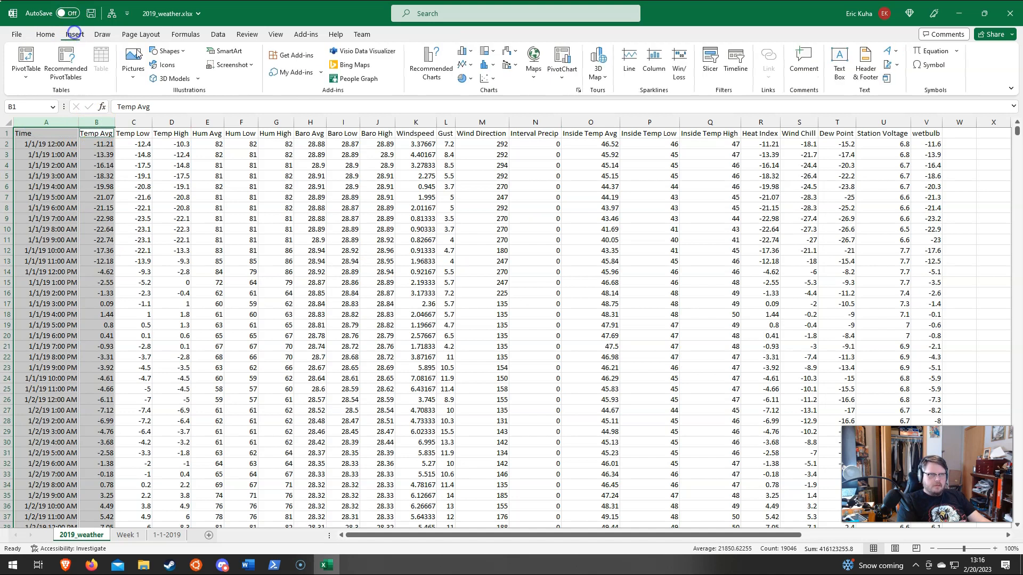
click(464, 64)
click(471, 112)
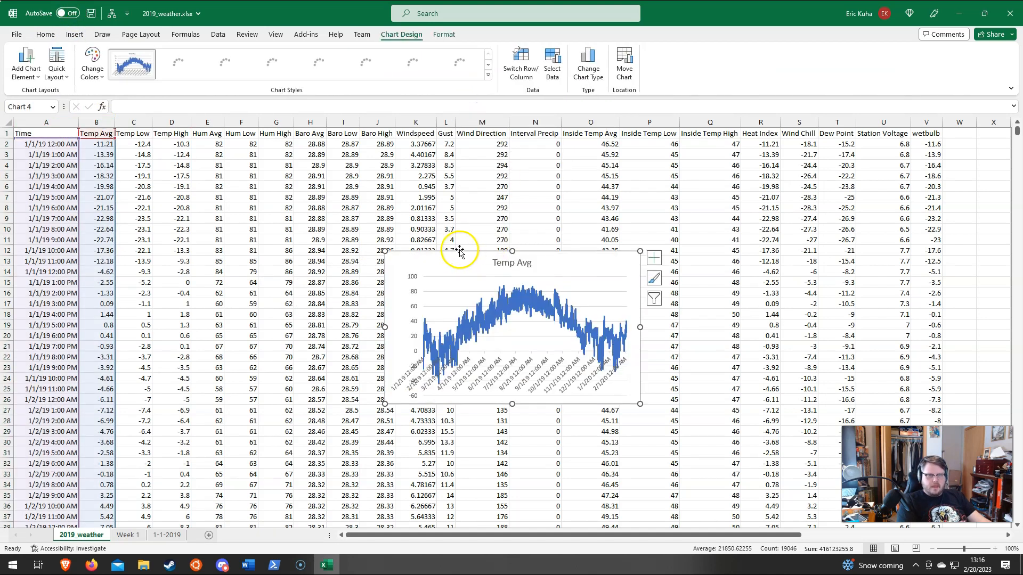
drag(384, 250, 282, 228)
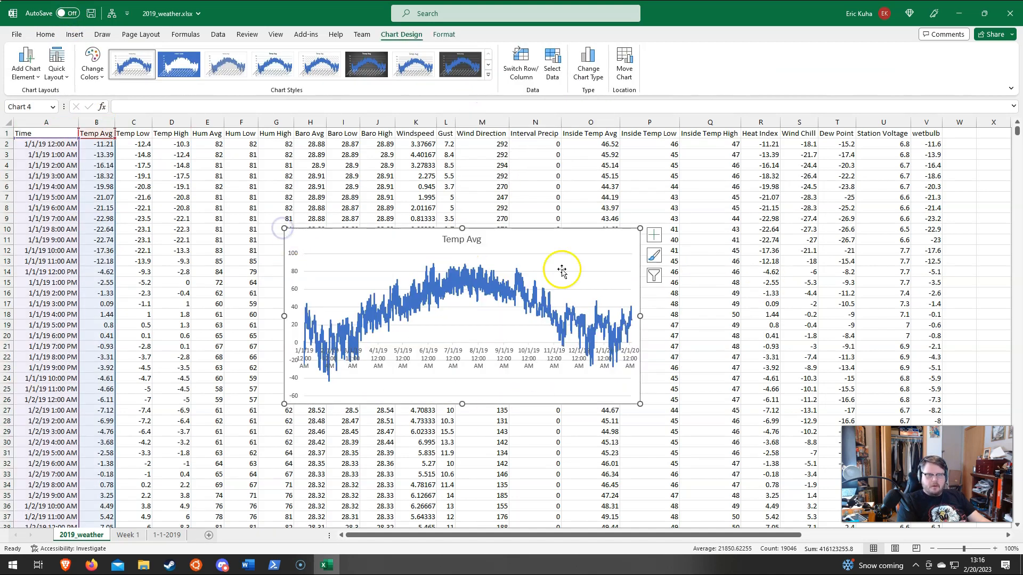
Step: Move the Temp Avg chart to a new sheet named "Average Temperature 2019" and apply the last dark chart style with the glowing line
click(623, 63)
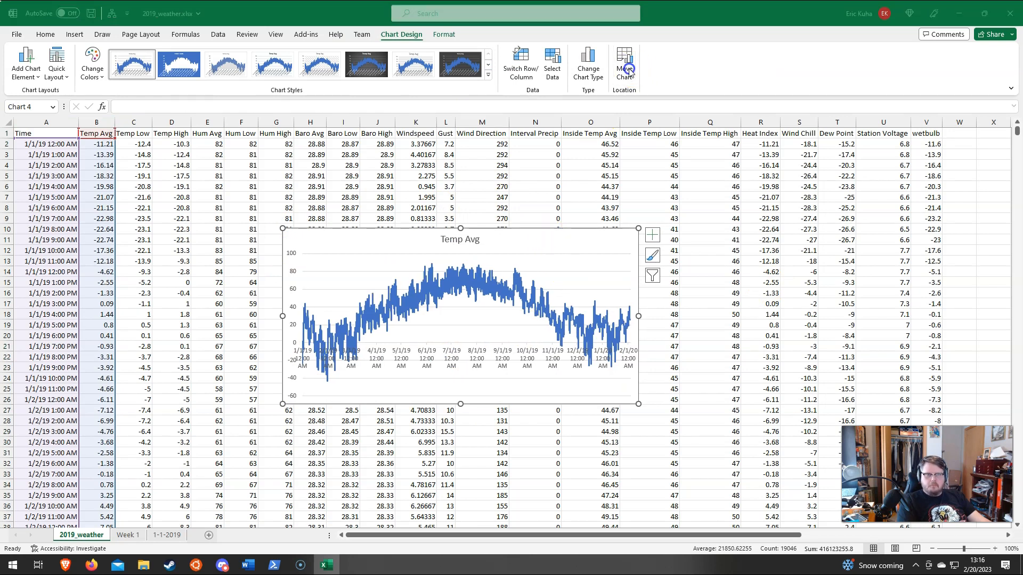
click(529, 257)
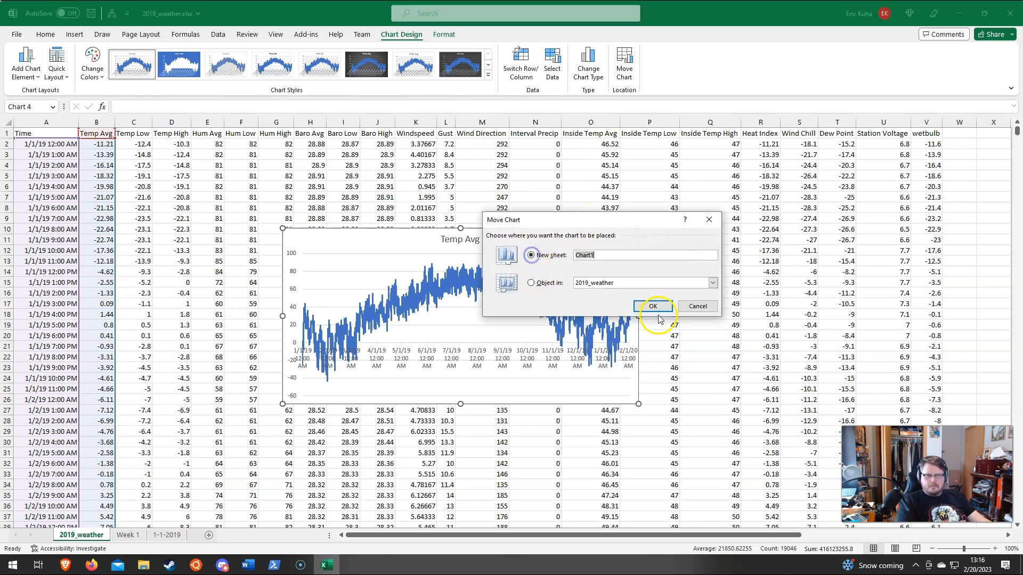
text(Ave)
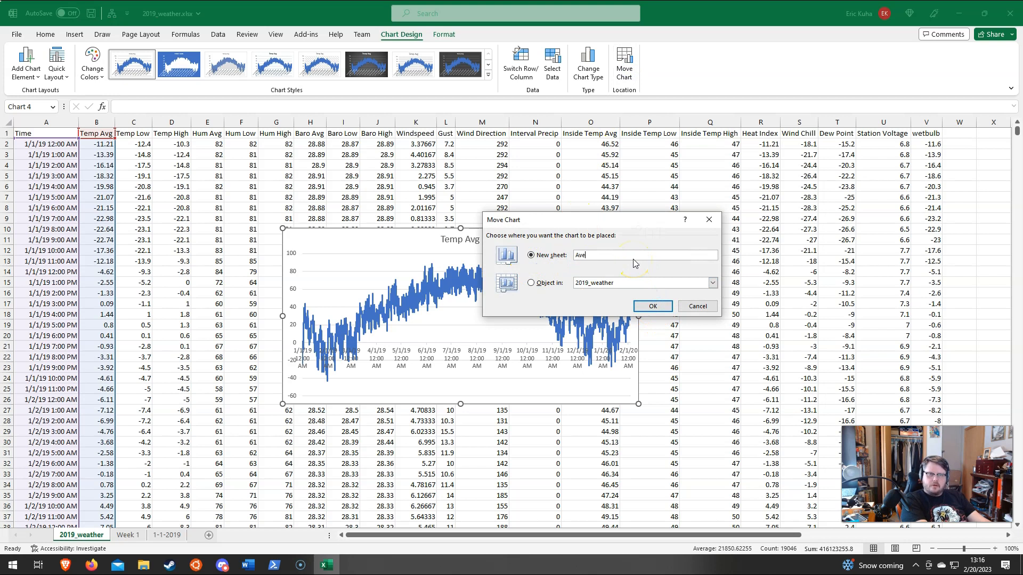
text(rage Temperature 2022)
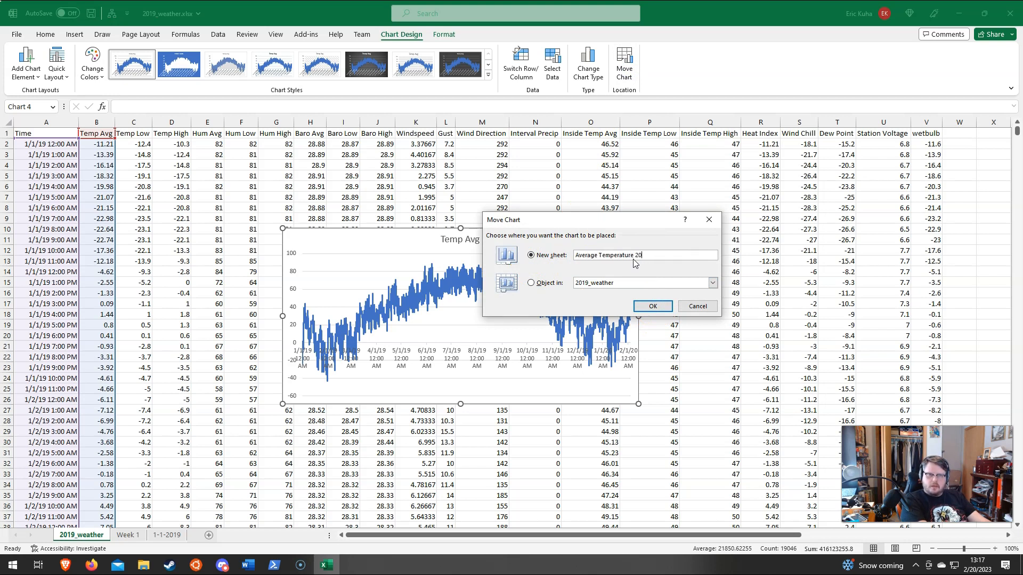
key(Return)
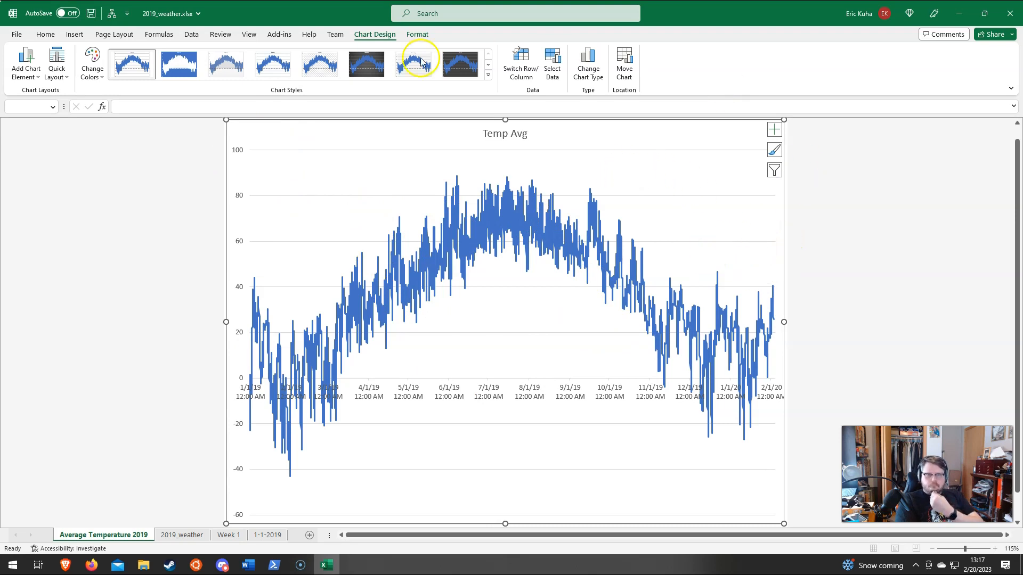
click(366, 67)
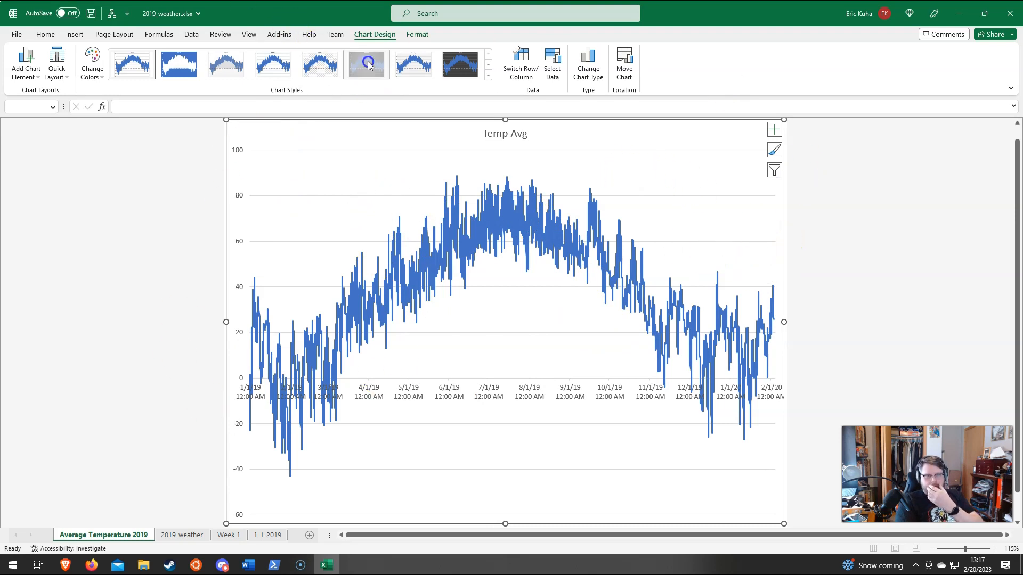
click(470, 62)
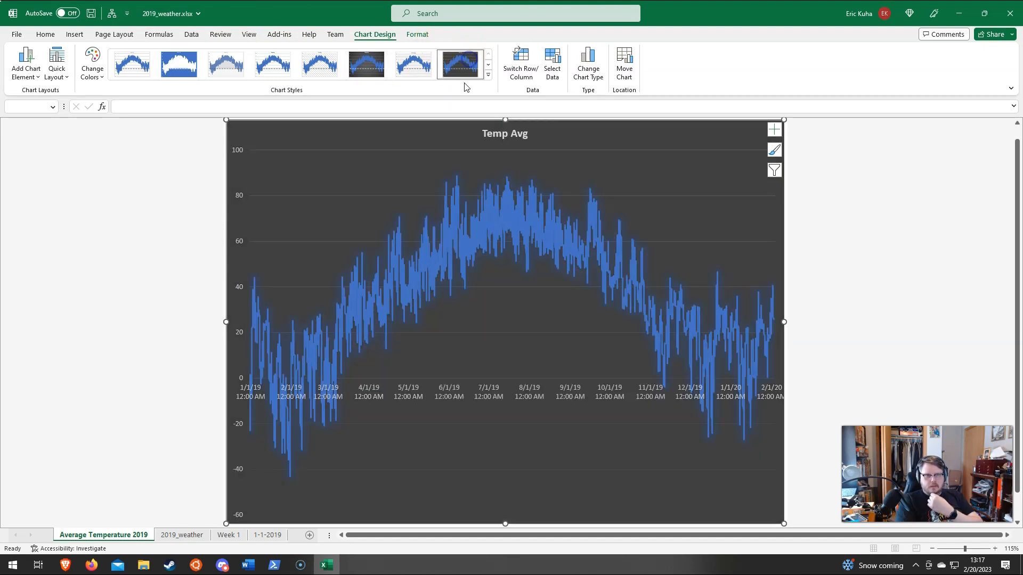
click(30, 80)
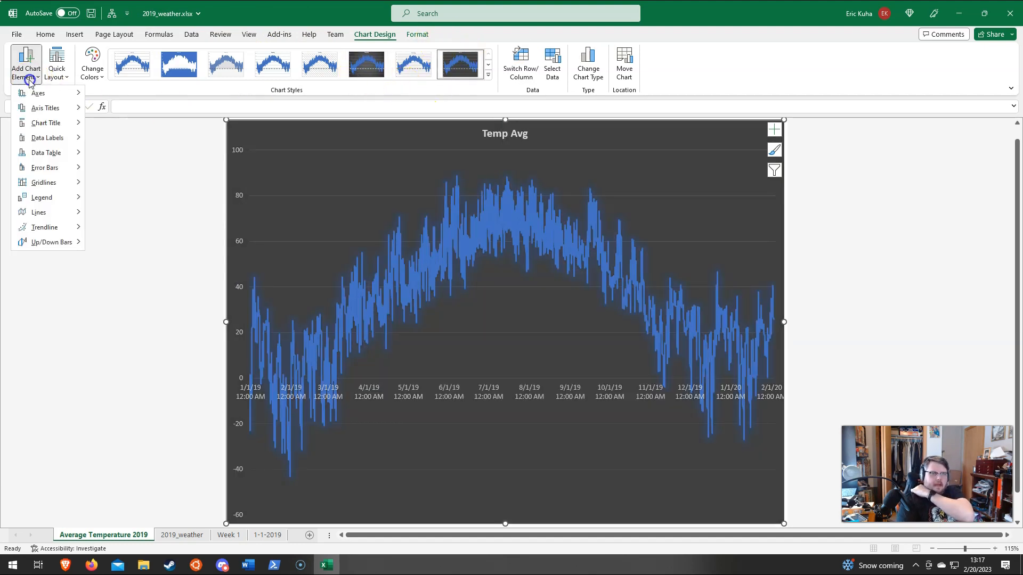
click(56, 92)
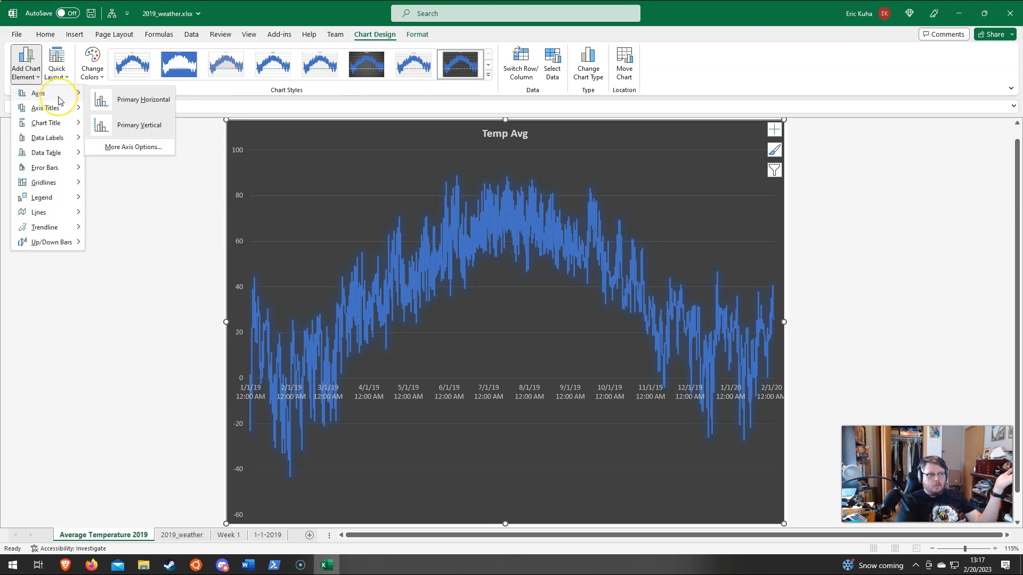
click(59, 136)
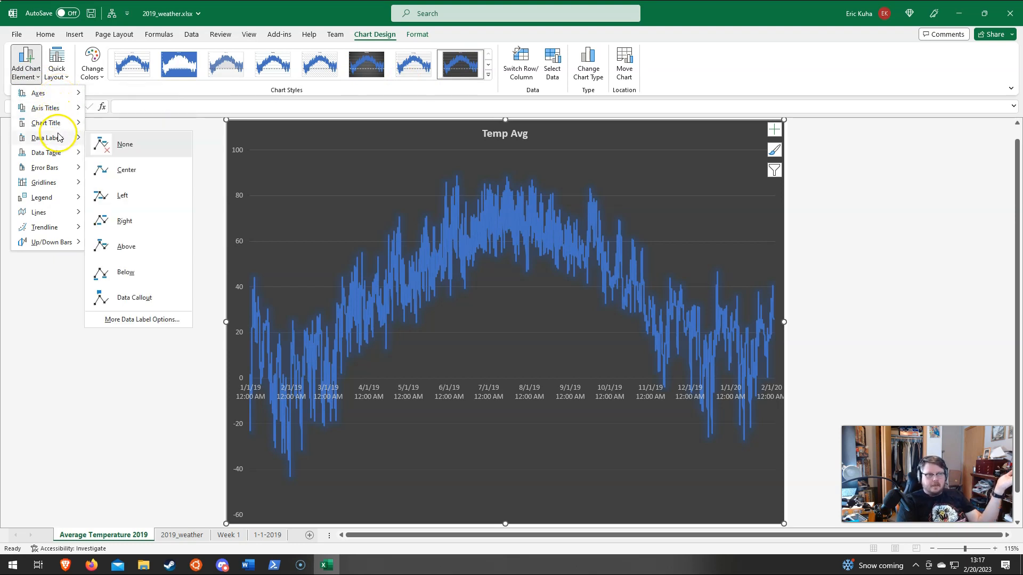
mouse_move(52, 215)
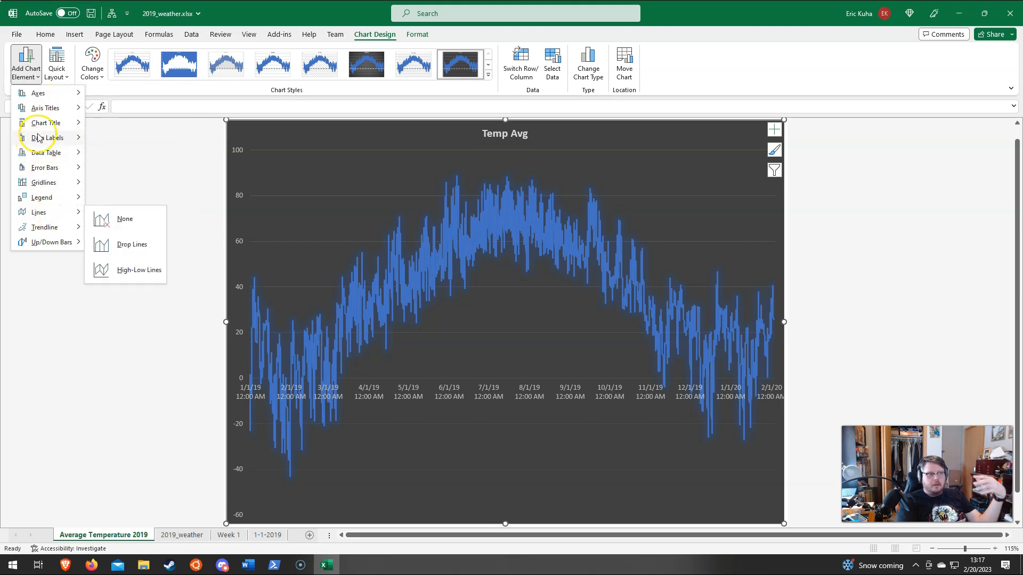
mouse_move(60, 136)
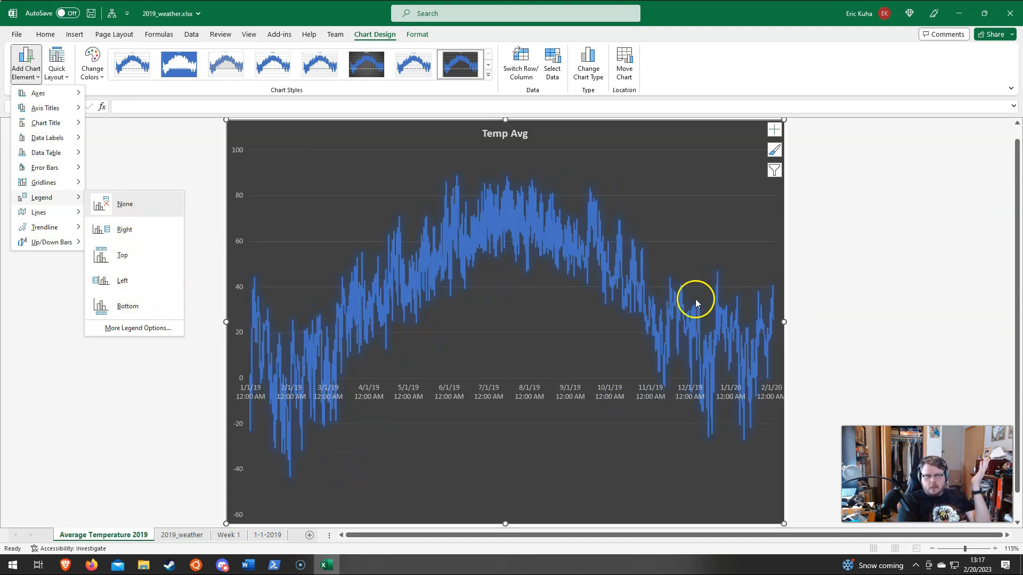
click(656, 139)
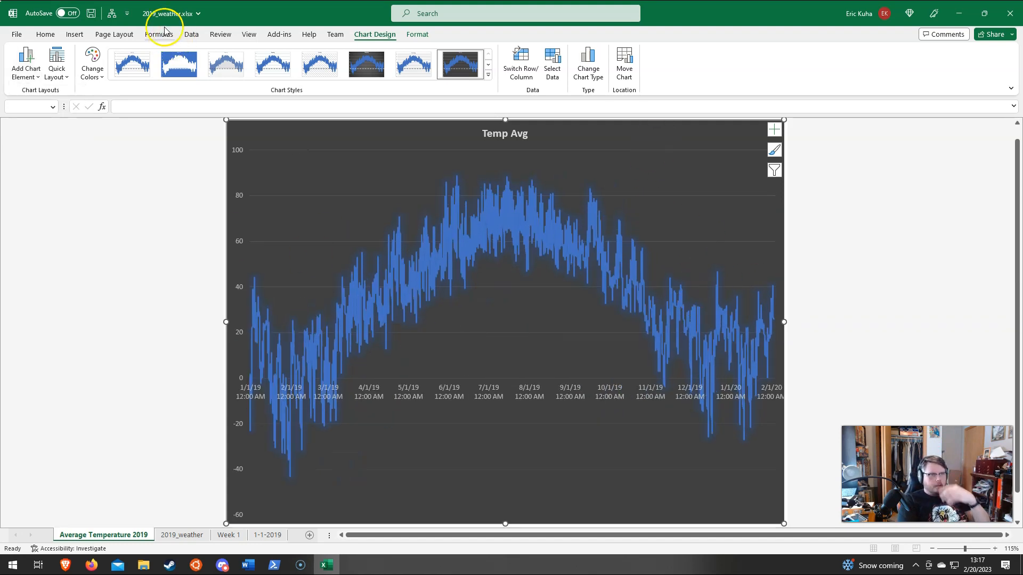
Step: Add a text box reading "Here is a narrative about this data story." in the empty lower-right area of the Temp Avg chart
click(74, 34)
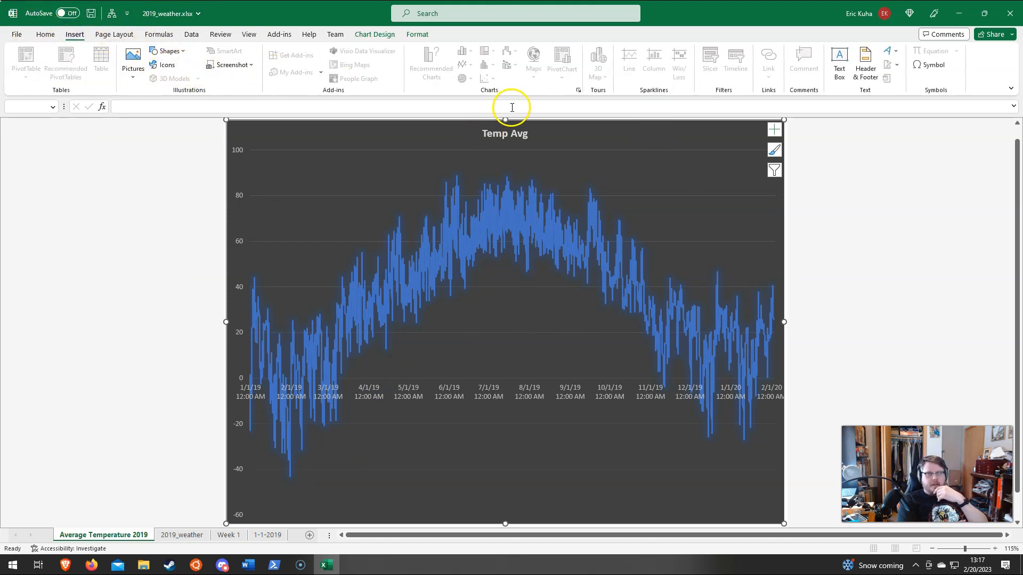
click(839, 67)
drag(587, 436, 754, 498)
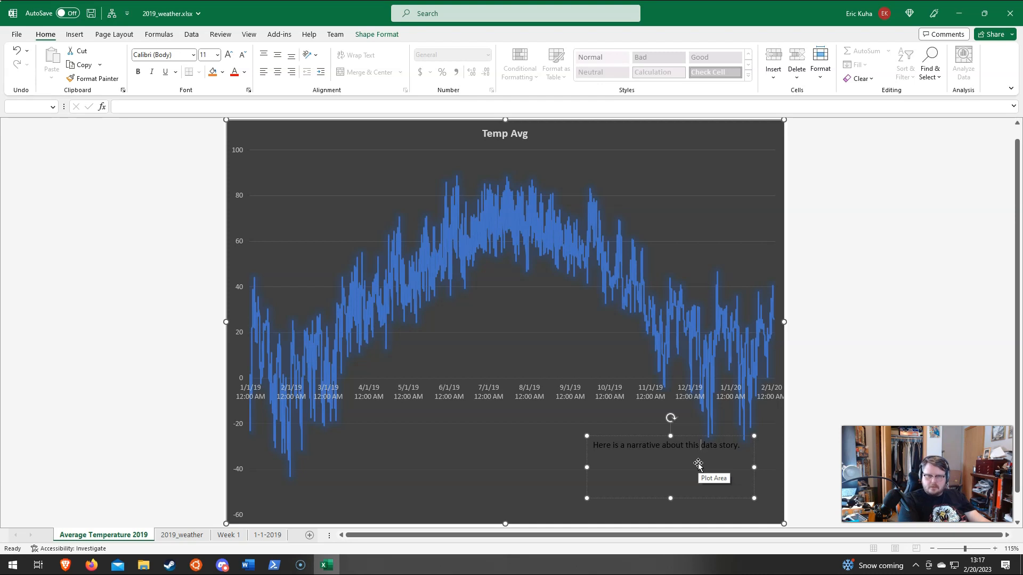
click(833, 384)
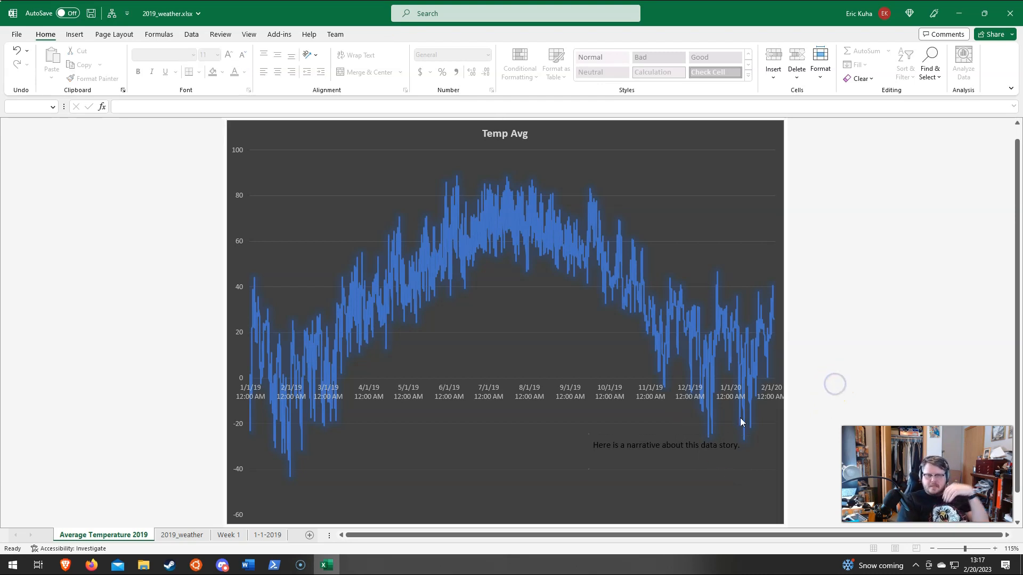
Step: Move the narrative text box slightly down and to the right, clear of the temperature line, keeping the plot area in place
click(611, 445)
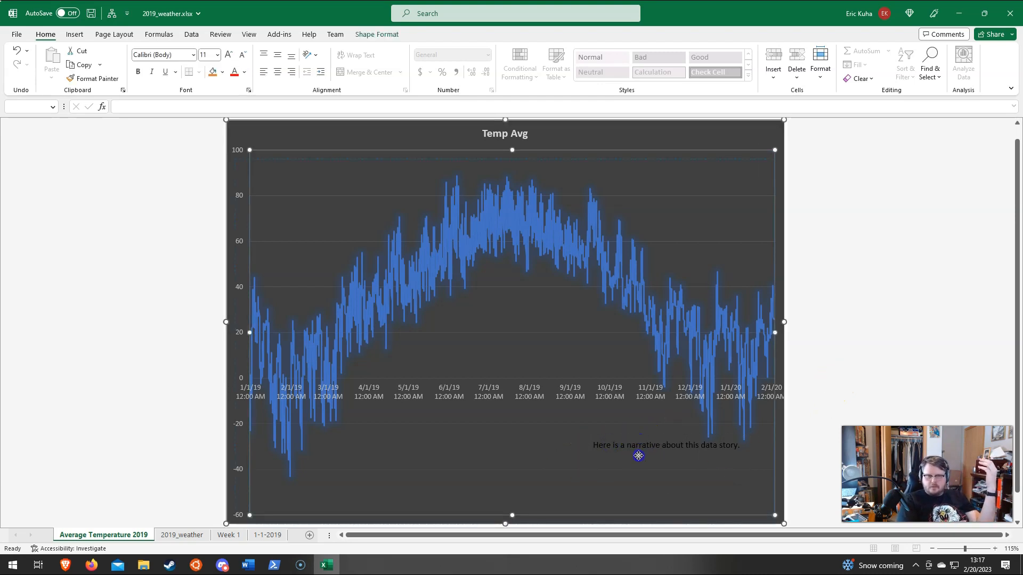
click(635, 457)
click(630, 450)
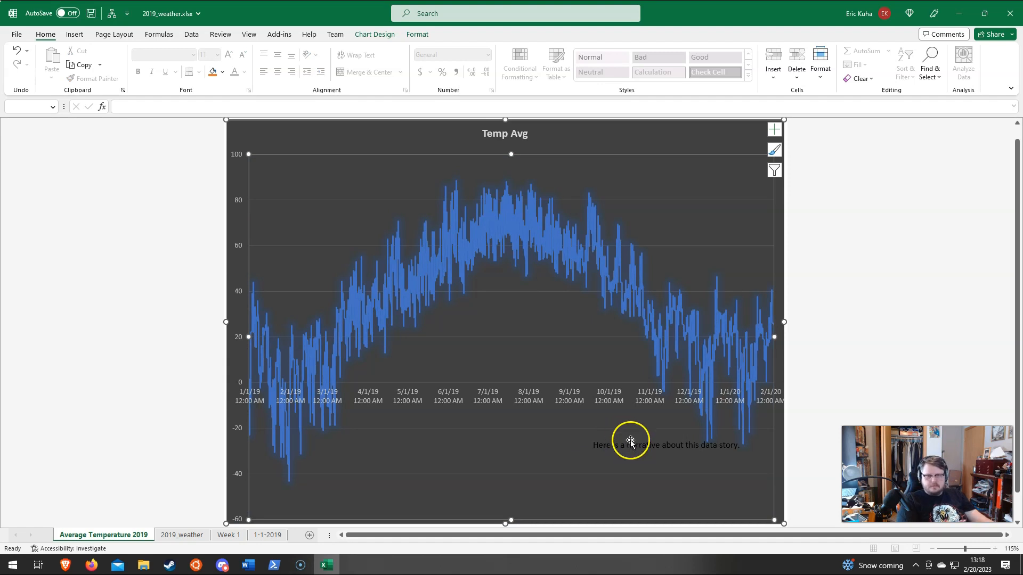
click(598, 449)
drag(589, 445, 605, 479)
click(853, 311)
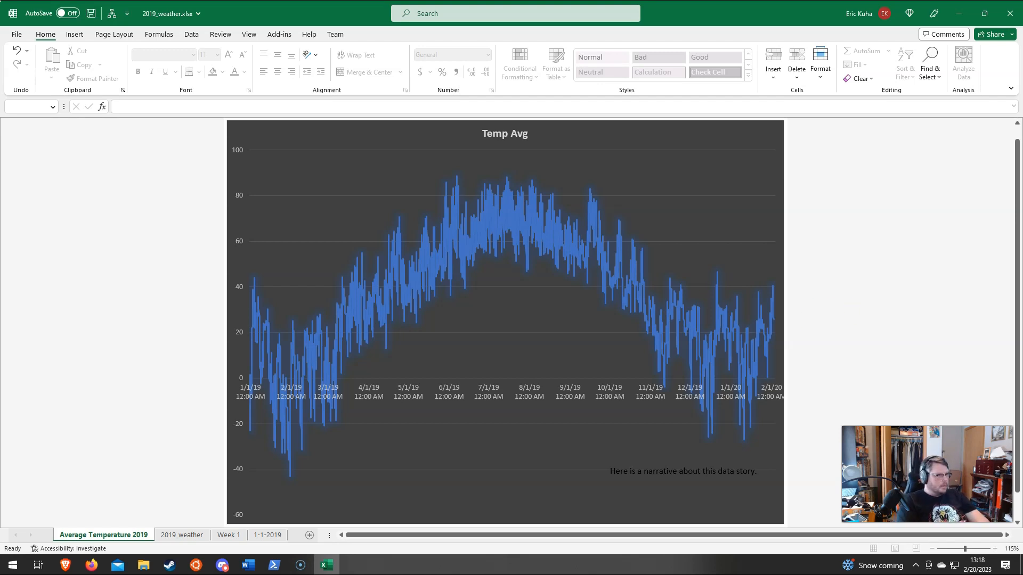
key(alt+Tab)
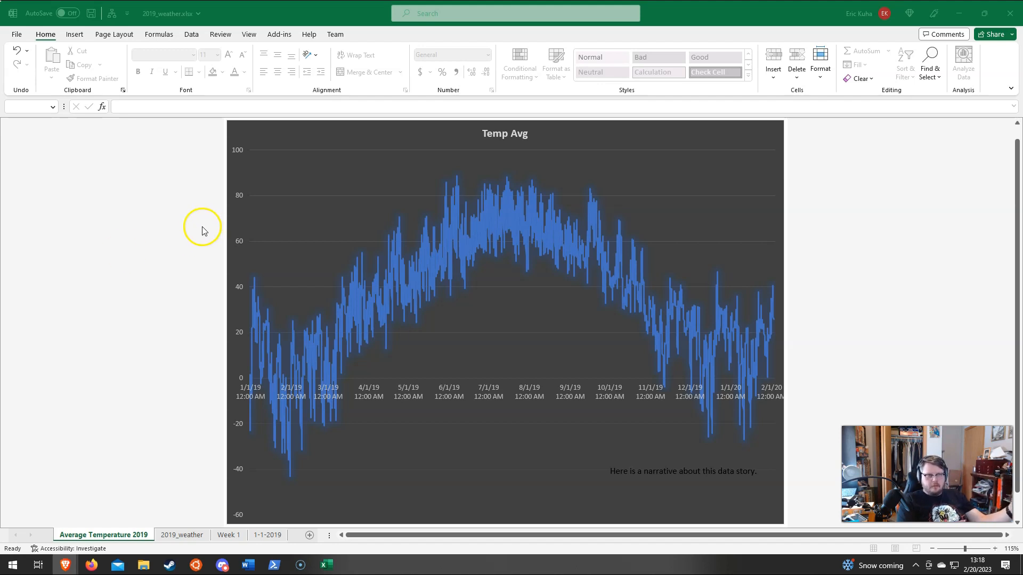
click(139, 210)
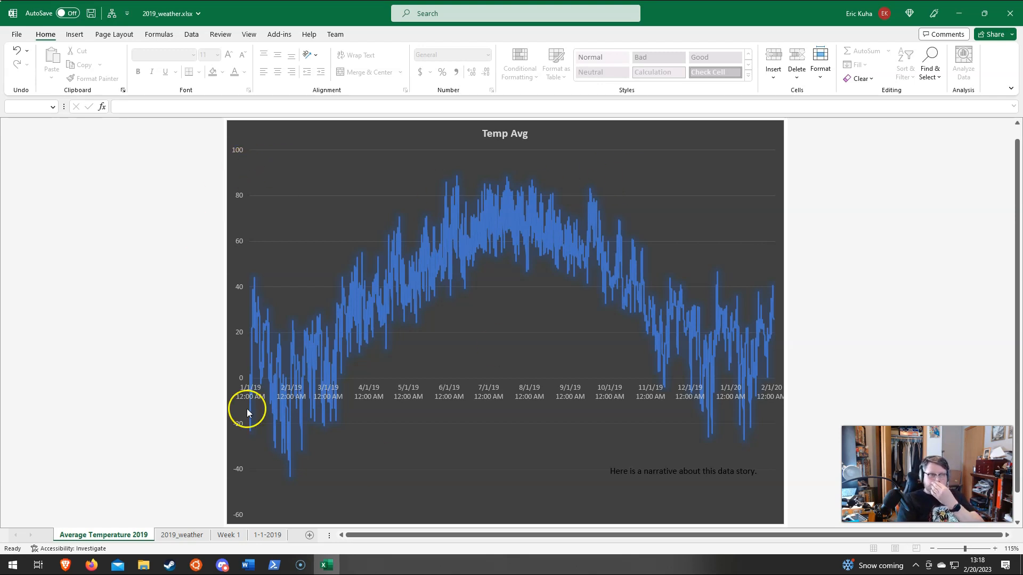
Step: Insert a scatter chart of the Temp Avg and Hum Avg columns on the 2019_weather sheet
click(168, 534)
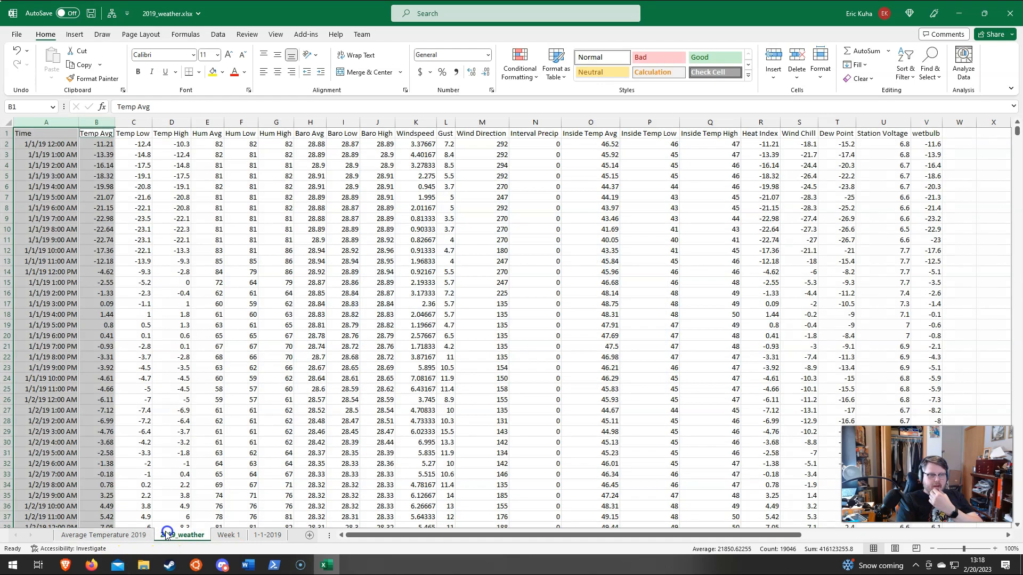
click(151, 229)
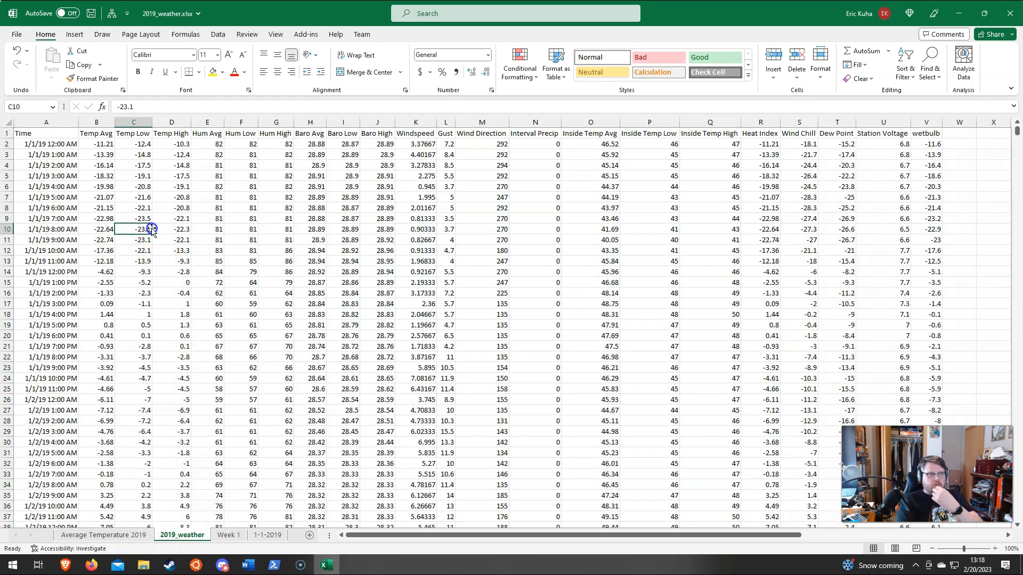
click(96, 122)
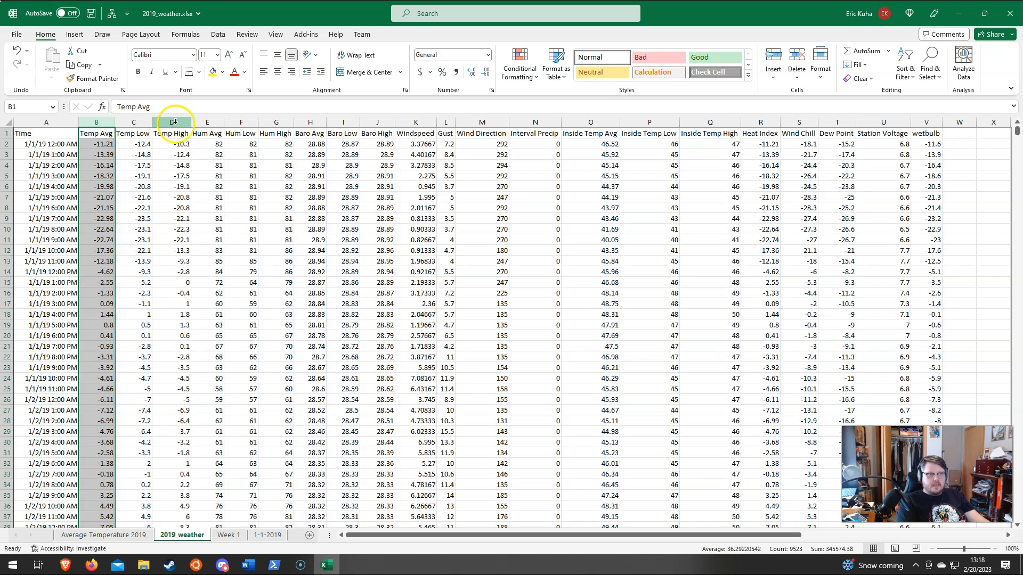
ctrl+click(207, 122)
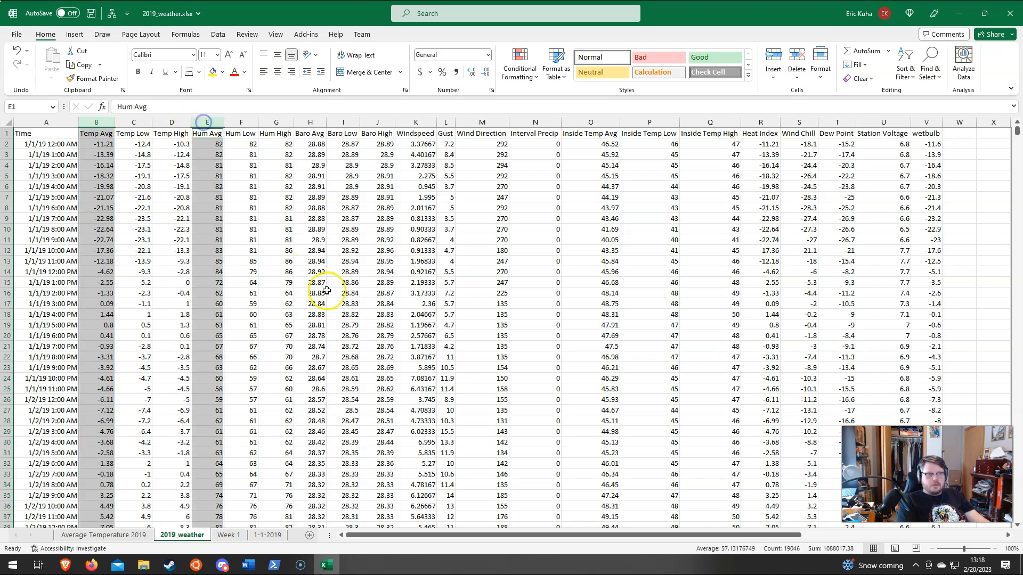
click(75, 35)
click(466, 80)
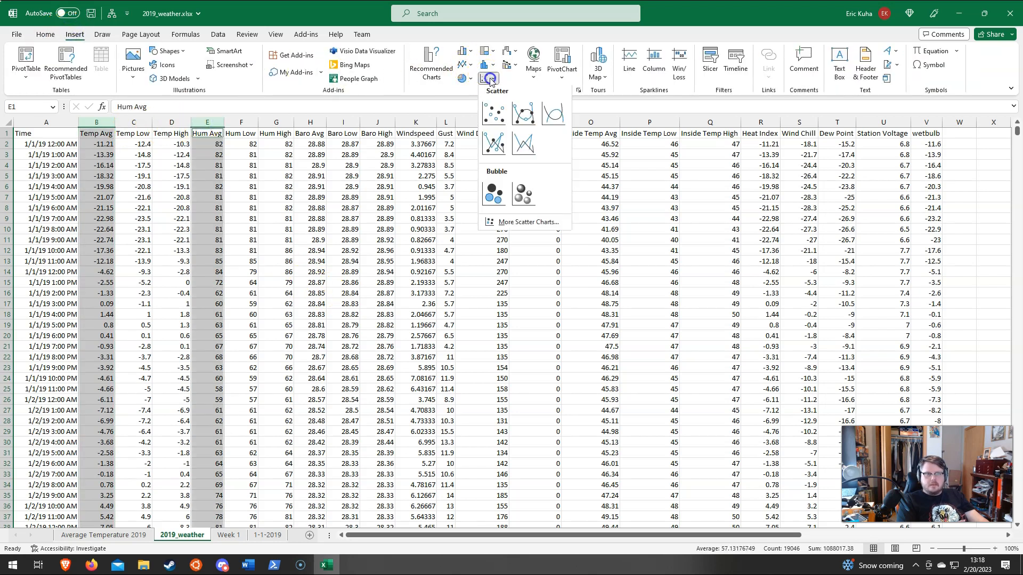
click(489, 115)
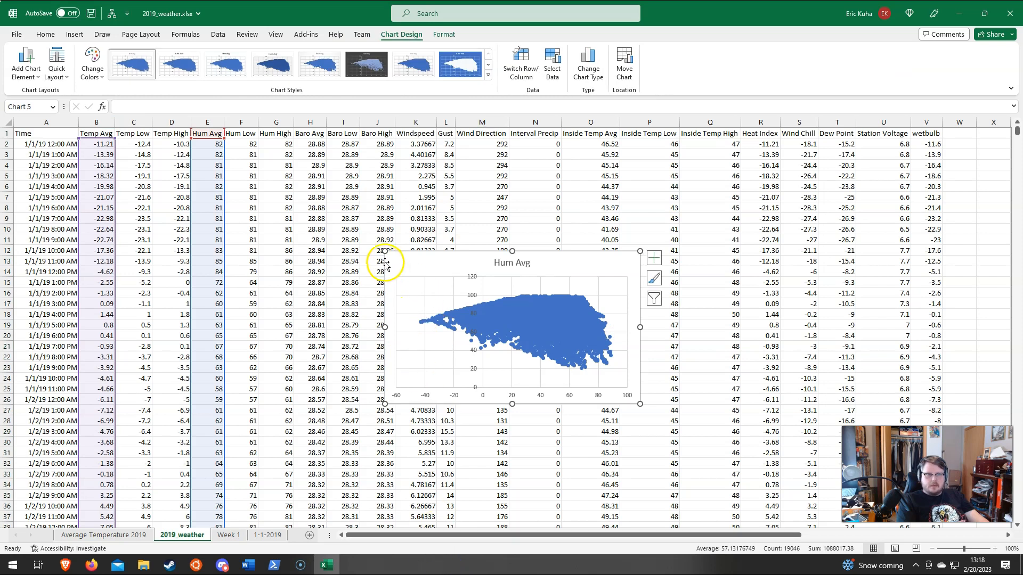
Step: Enlarge the Hum Avg scatter chart to span about columns C to S, and try to switch its rows and columns
drag(384, 251, 131, 183)
drag(639, 404, 735, 447)
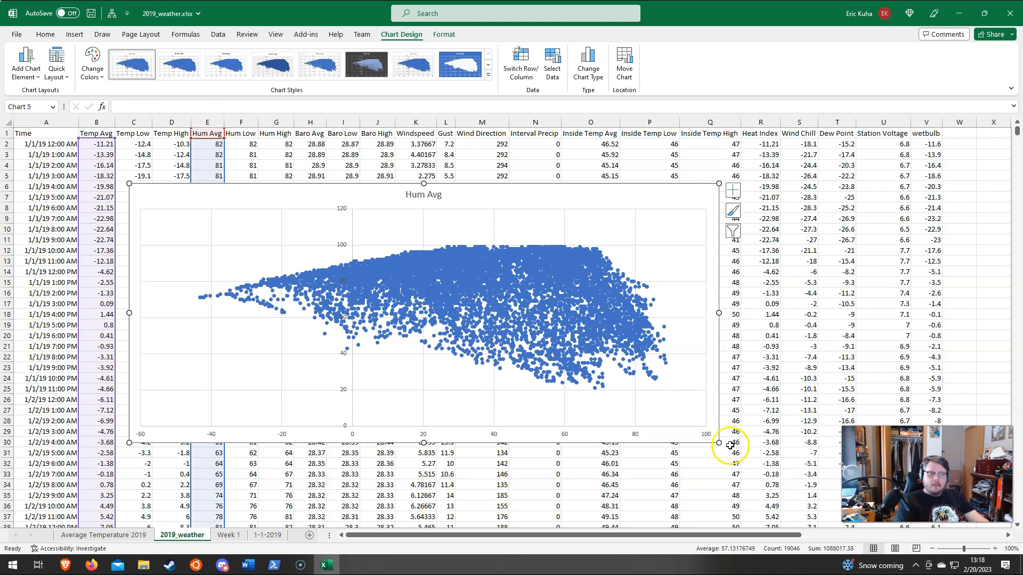
click(524, 60)
click(516, 313)
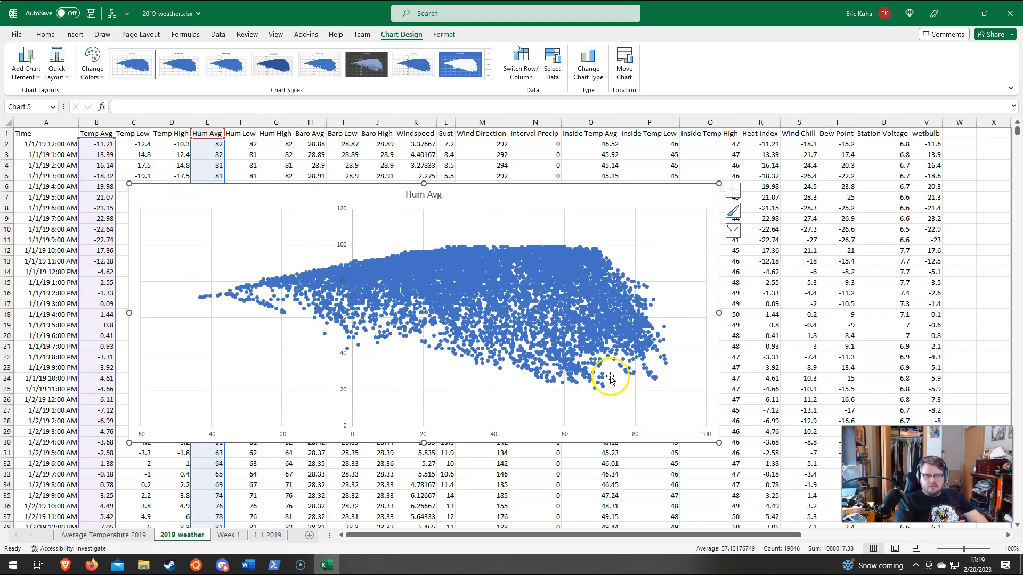
drag(718, 184, 794, 155)
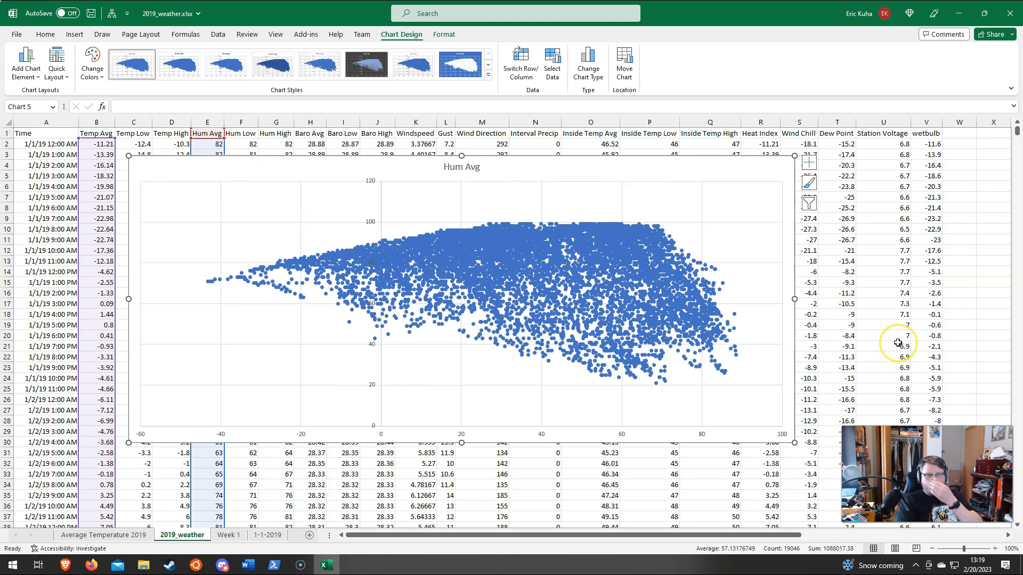